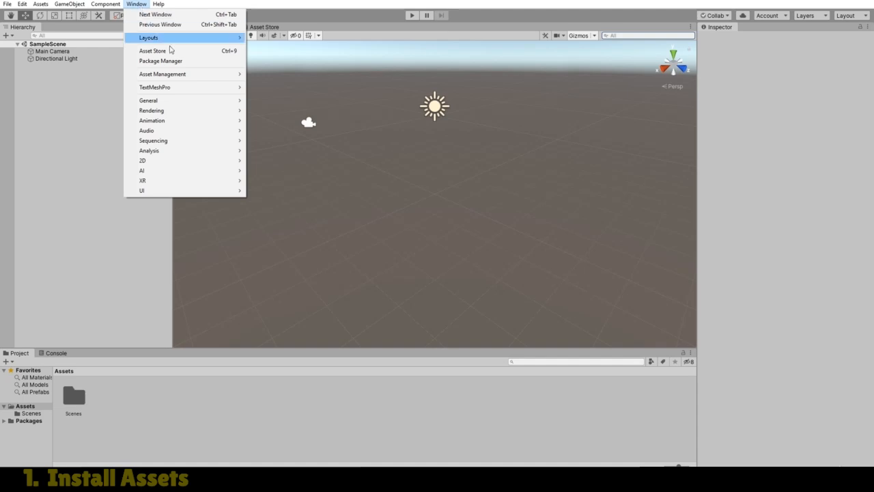
Step: Open the Package Manager and install the Post Processing package, version 2.2.2
{"action": "left_click", "coordinate": [174, 62]}
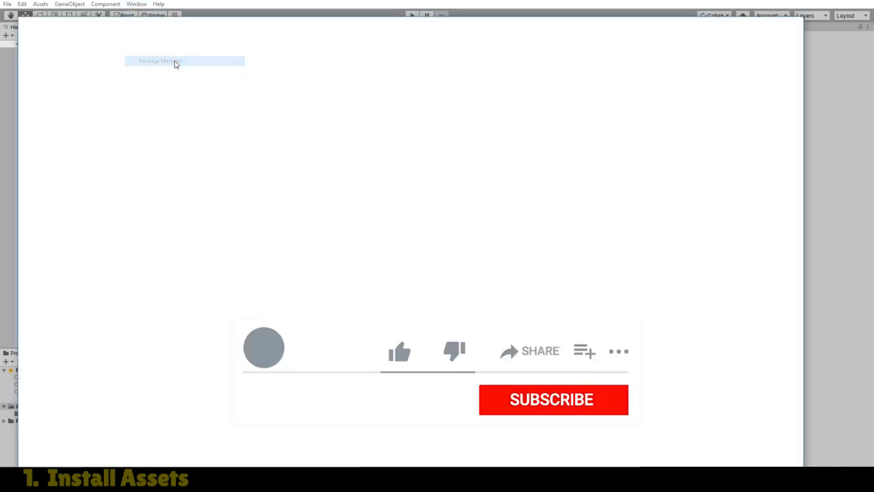
{"action": "left_click_drag", "start_coordinate": [248, 28], "coordinate": [253, 23]}
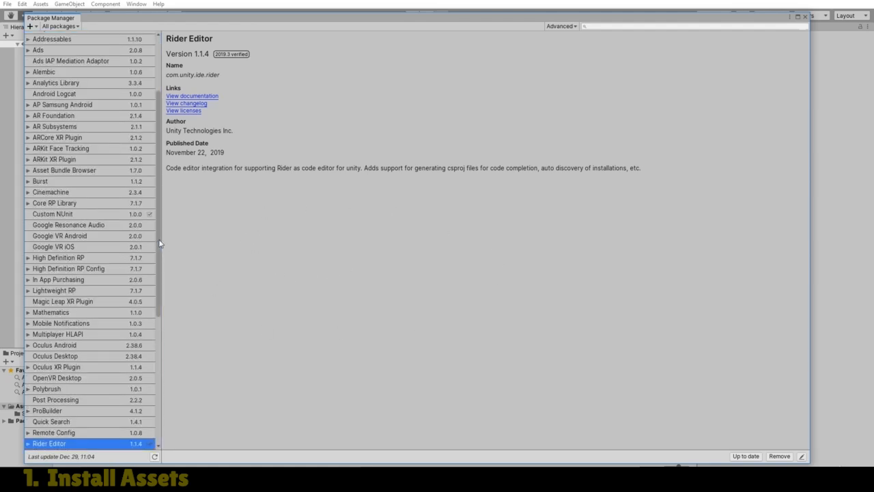
{"action": "left_click_drag", "start_coordinate": [159, 244], "coordinate": [169, 177]}
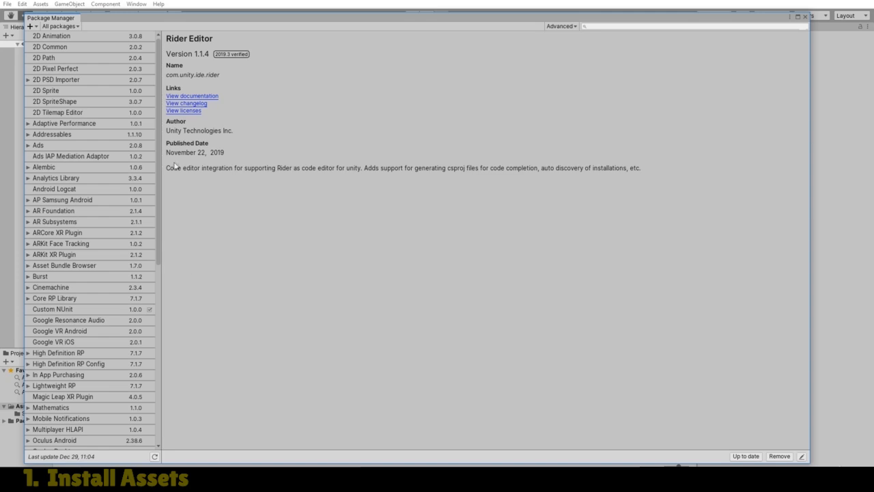
{"action": "scroll", "coordinate": [161, 271], "scroll_direction": "down", "scroll_amount": 5}
{"action": "left_click_drag", "start_coordinate": [161, 271], "coordinate": [163, 327]}
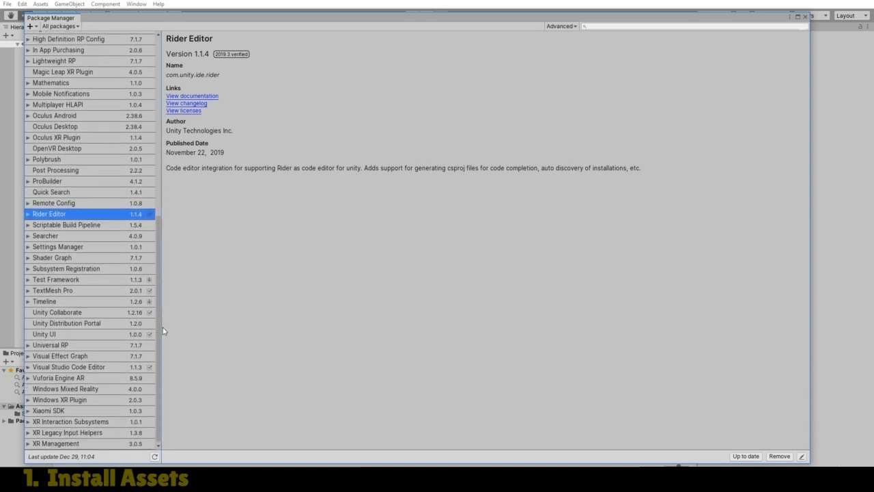
{"action": "left_click", "coordinate": [66, 175]}
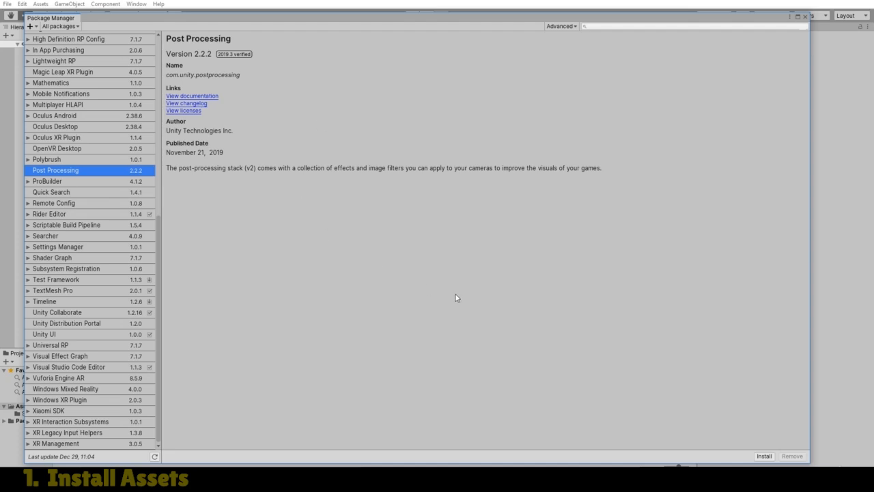
{"action": "left_click", "coordinate": [764, 456]}
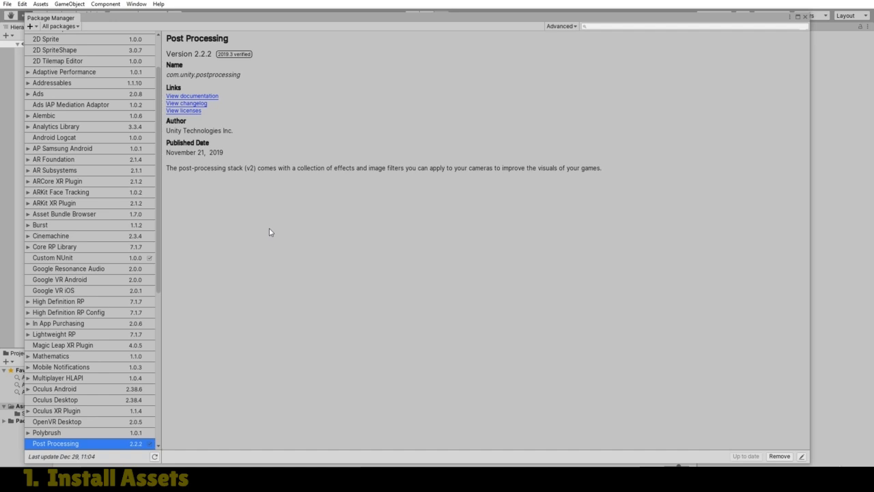
Step: Enable the display of preview packages in the Package Manager
{"action": "left_click_drag", "start_coordinate": [159, 205], "coordinate": [170, 363]}
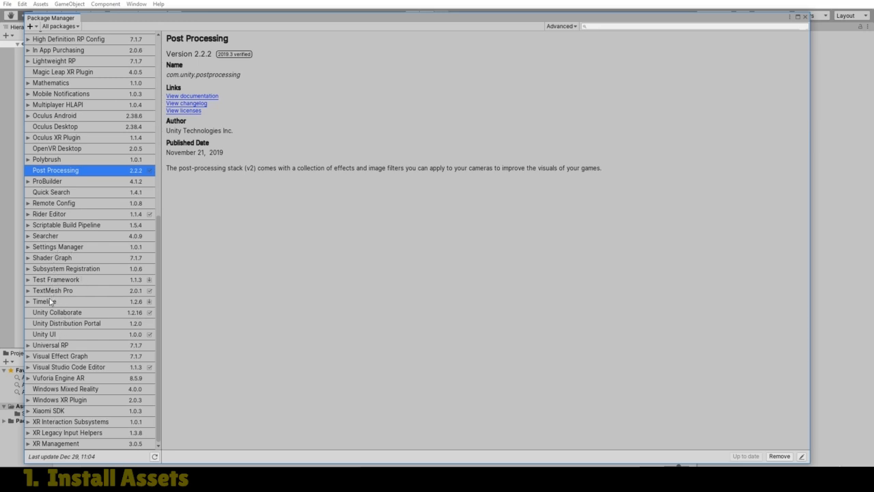
{"action": "left_click", "coordinate": [574, 27]}
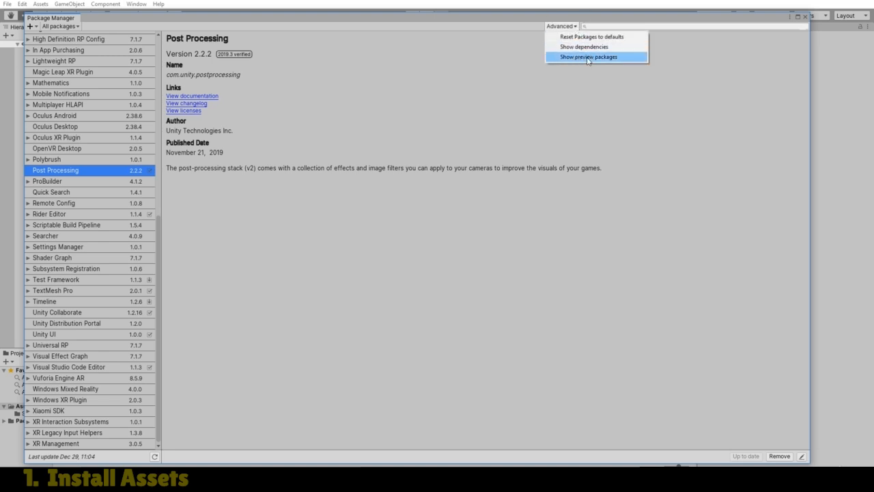
{"action": "left_click", "coordinate": [587, 57]}
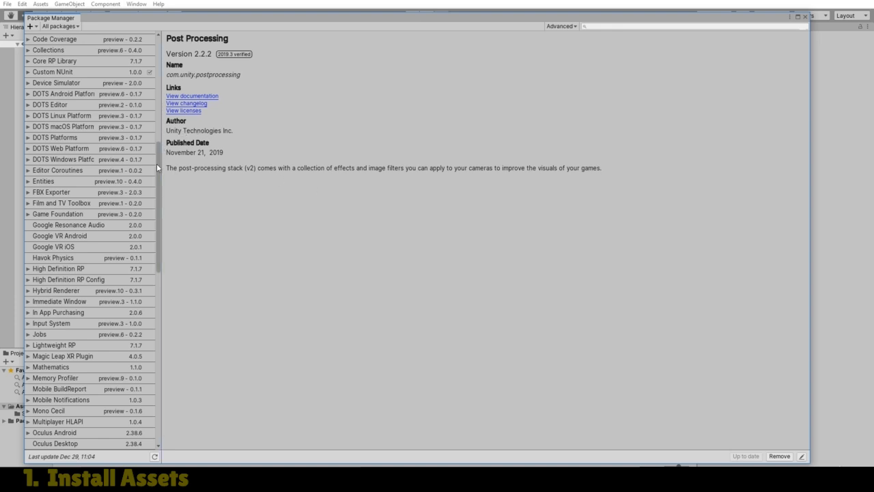
Step: Show all versions of the Terrain Tools package and install preview version 2.0.2
{"action": "left_click_drag", "start_coordinate": [156, 163], "coordinate": [171, 310]}
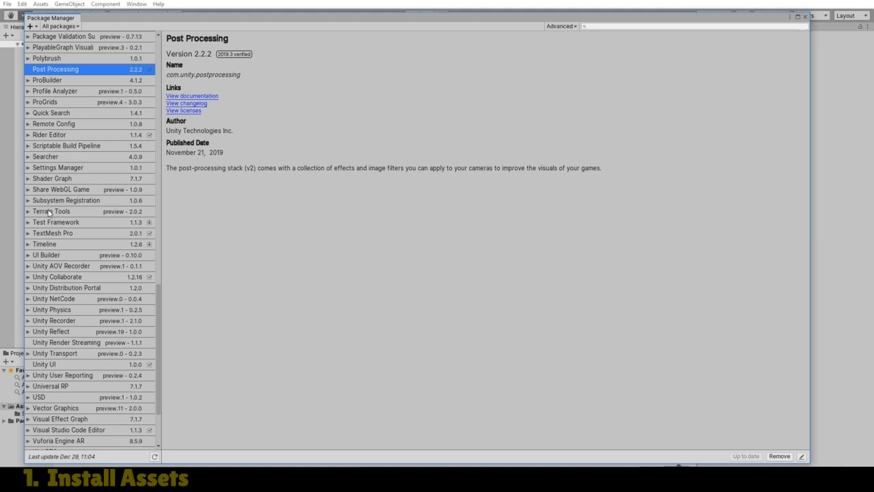
{"action": "left_click", "coordinate": [49, 213]}
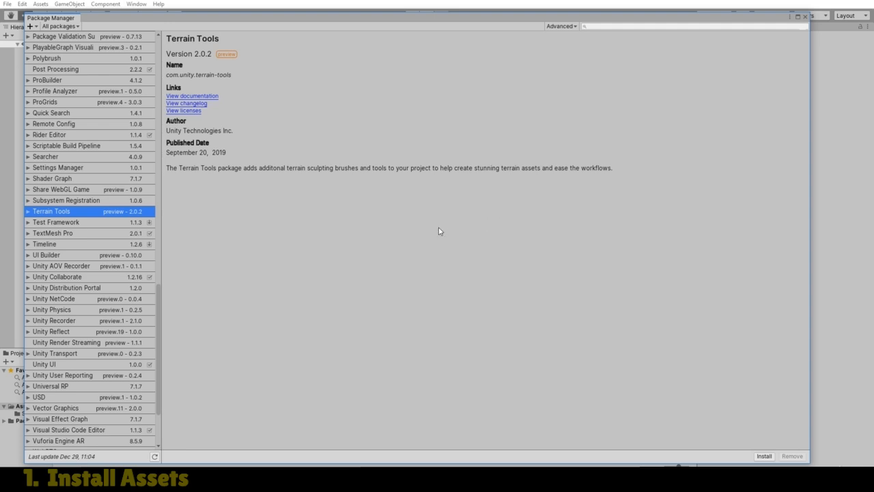
{"action": "left_click", "coordinate": [28, 212]}
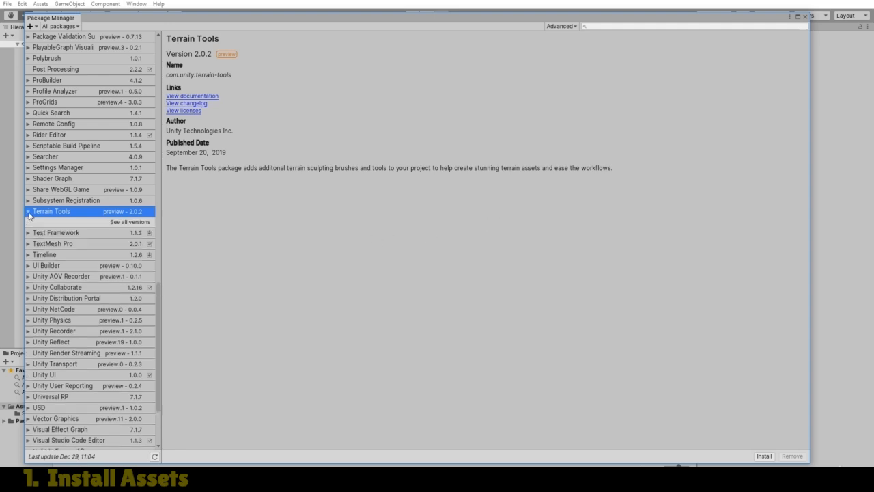
{"action": "left_click", "coordinate": [130, 223]}
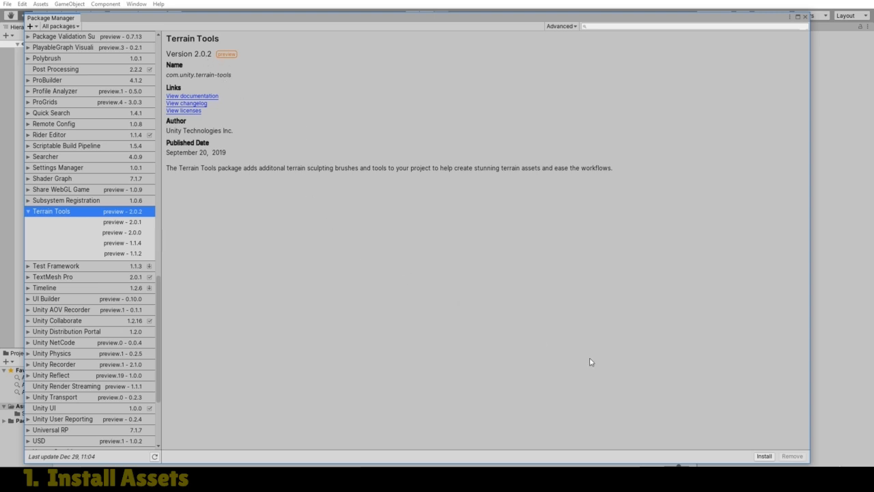
{"action": "left_click", "coordinate": [766, 456]}
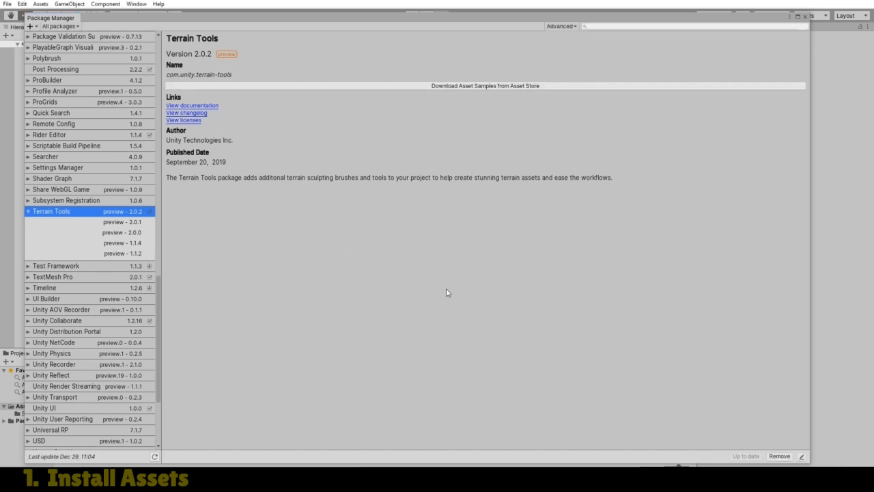
Step: Open the Terrain Tools asset samples' web page from the package details and copy the asset pack's title
{"action": "left_click", "coordinate": [504, 89]}
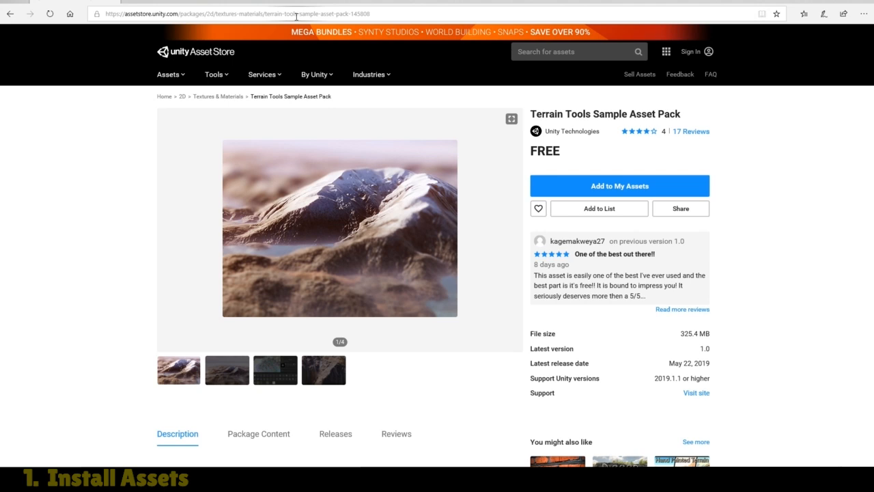
{"action": "left_click_drag", "start_coordinate": [682, 115], "coordinate": [530, 116]}
{"action": "key", "text": "ctrl+c"}
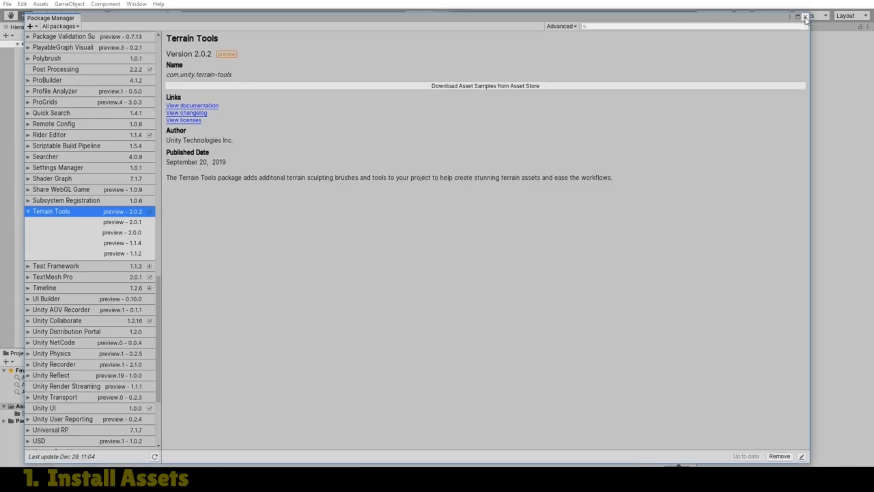
Step: Close the Package Manager, search Unity's built-in Asset Store for "Terrain Tools Sample Asset Pack" and open the pack's page
{"action": "left_click", "coordinate": [806, 17]}
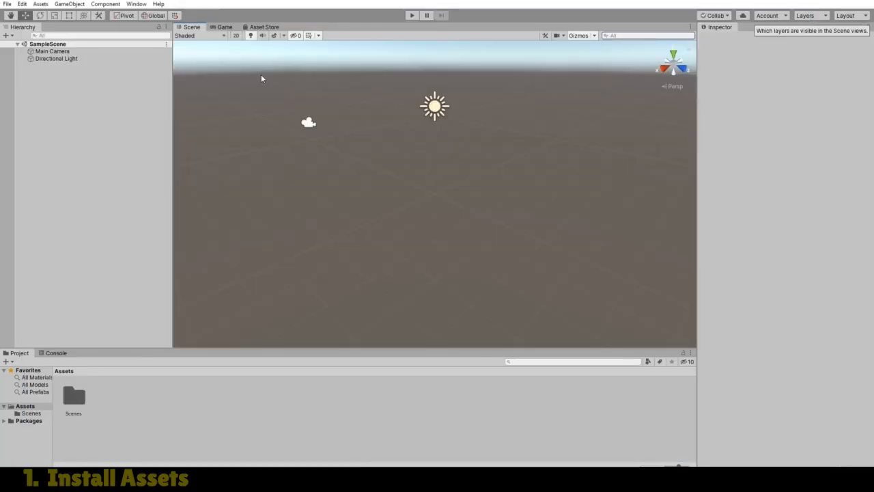
{"action": "left_click", "coordinate": [263, 27]}
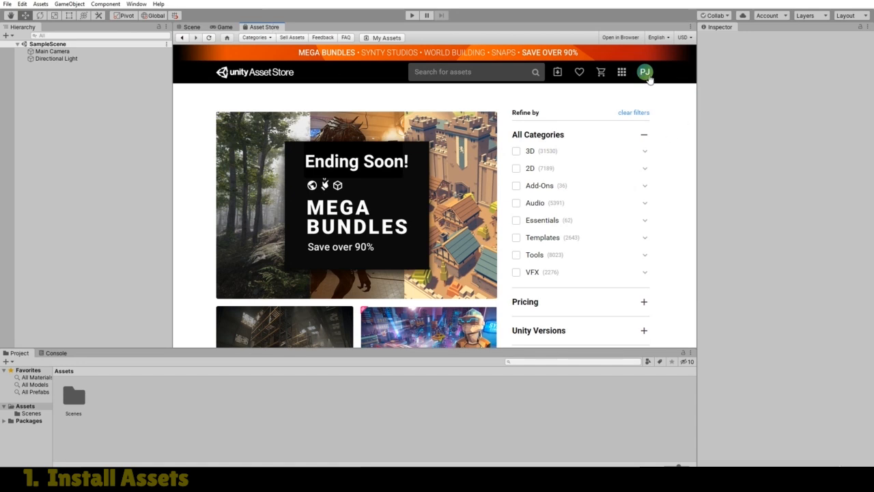
{"action": "left_click", "coordinate": [438, 72]}
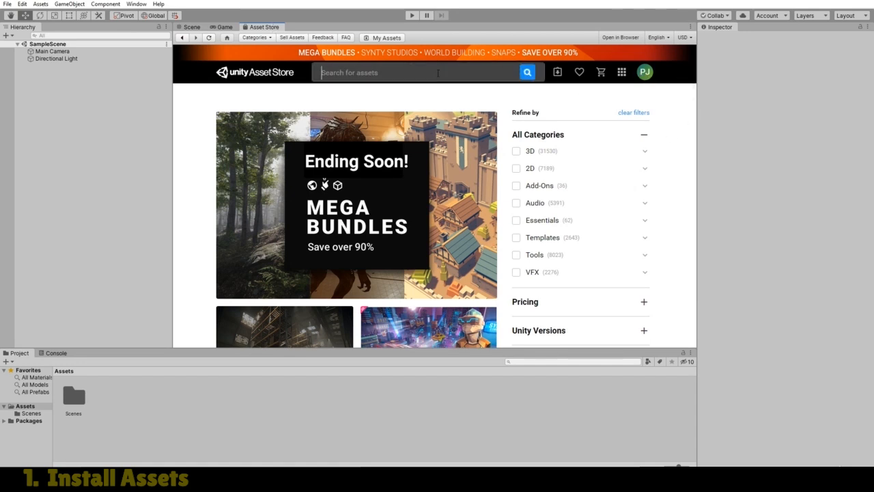
{"action": "key", "text": "ctrl+v"}
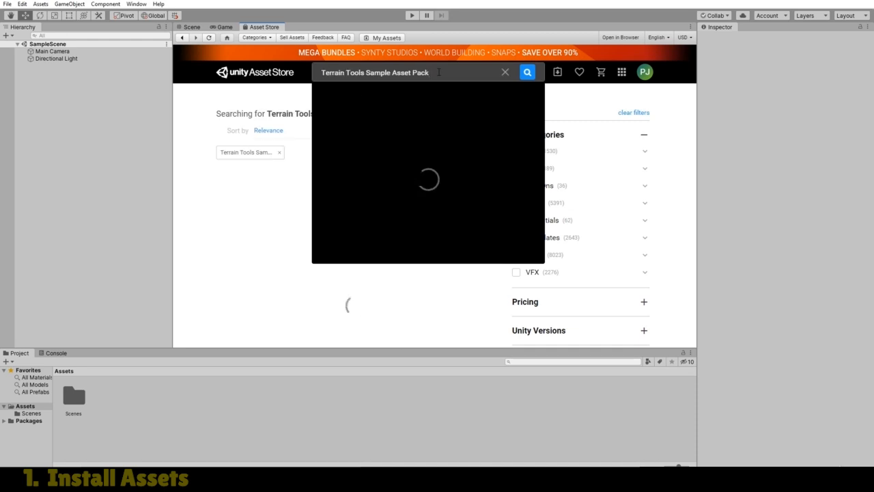
{"action": "key", "text": "Return"}
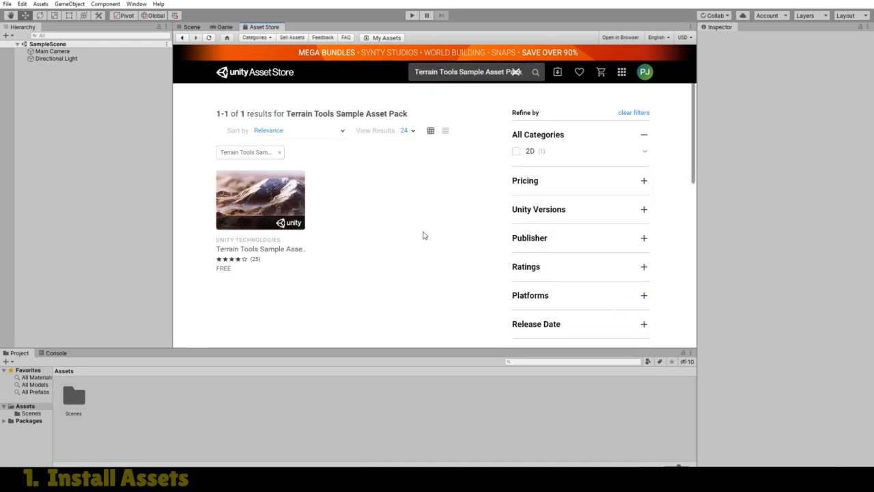
{"action": "left_click", "coordinate": [278, 203]}
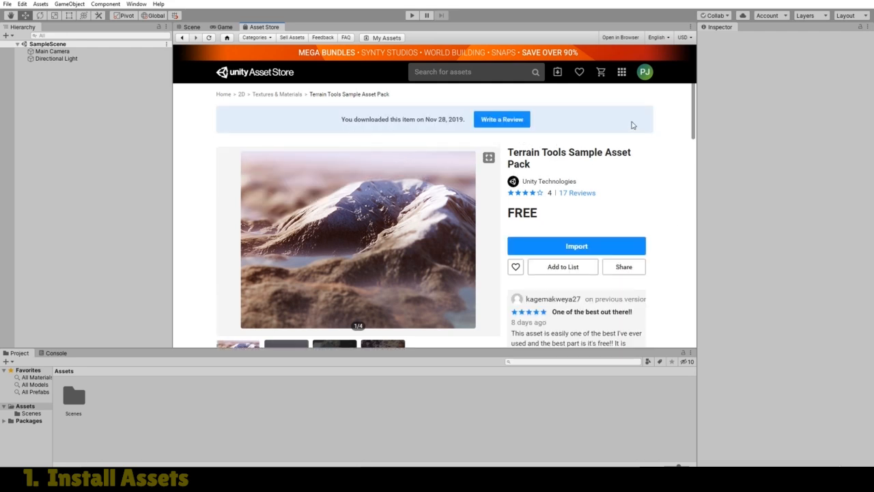
{"action": "scroll", "coordinate": [695, 121], "scroll_direction": "down", "scroll_amount": 1}
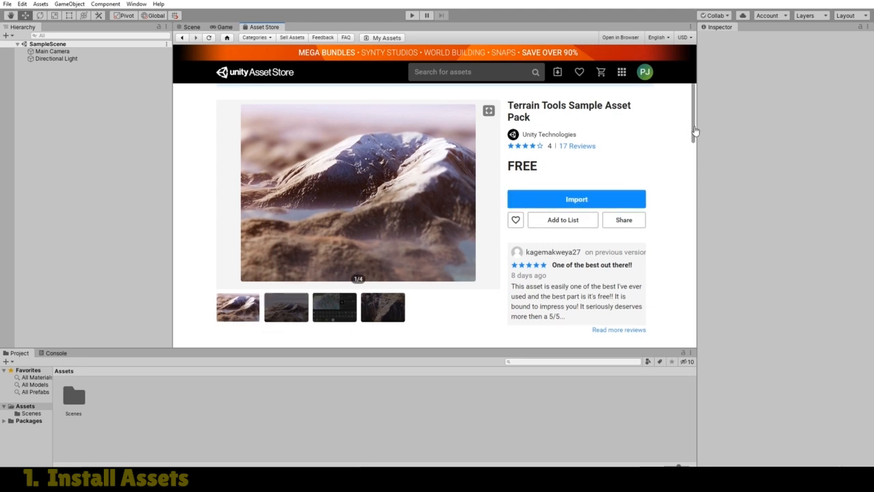
{"action": "scroll", "coordinate": [695, 130], "scroll_direction": "up", "scroll_amount": 1}
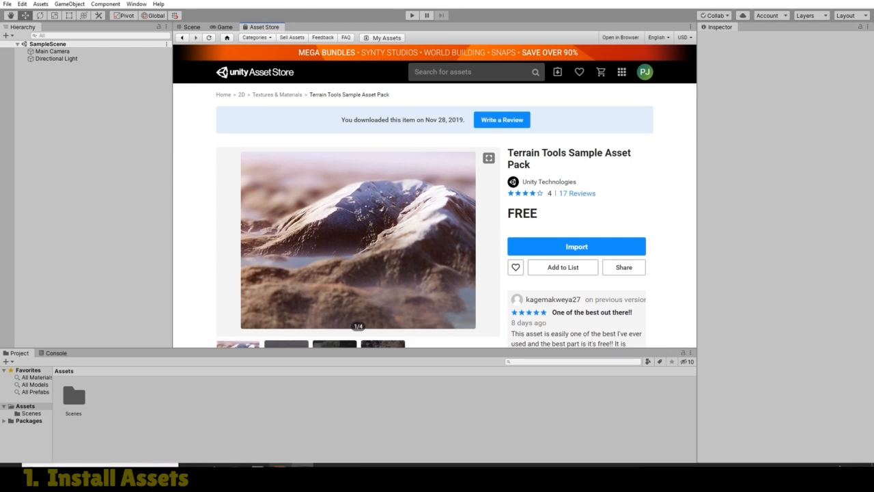
Step: Switch to the web browser and review the Fallen Tree Barrier - Free, Foliage Pack Free and Mossy Rocks - Photoscanned asset pages
{"action": "left_click", "coordinate": [192, 465]}
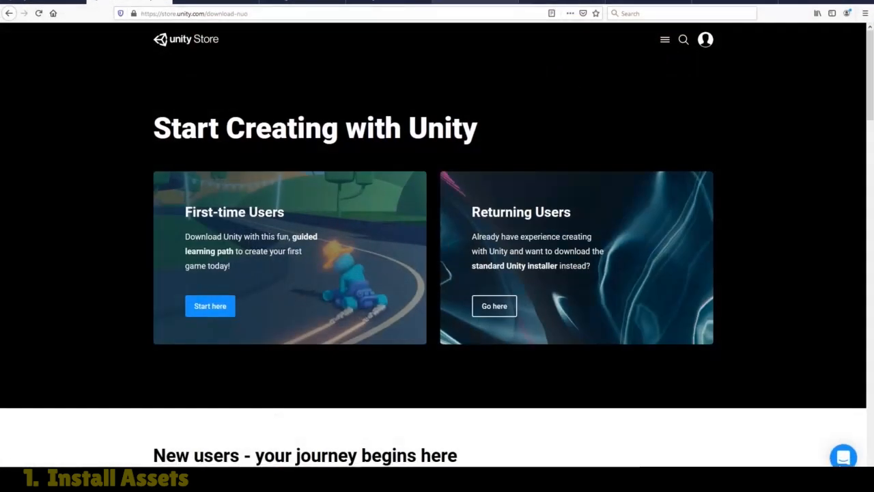
{"action": "left_click", "coordinate": [213, 2]}
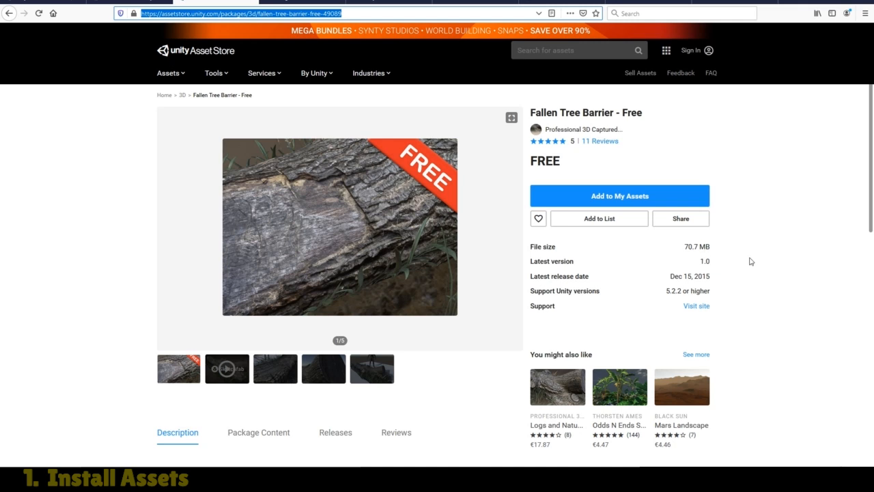
{"action": "left_click", "coordinate": [296, 1]}
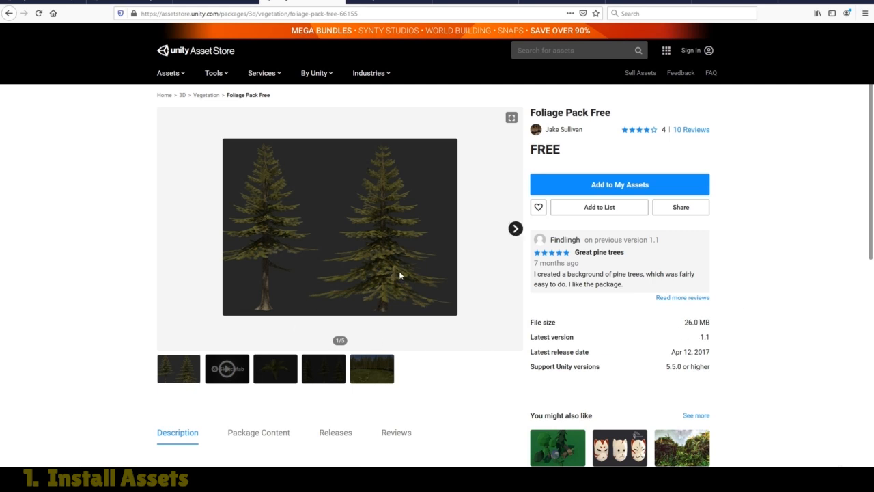
{"action": "left_click", "coordinate": [281, 371]}
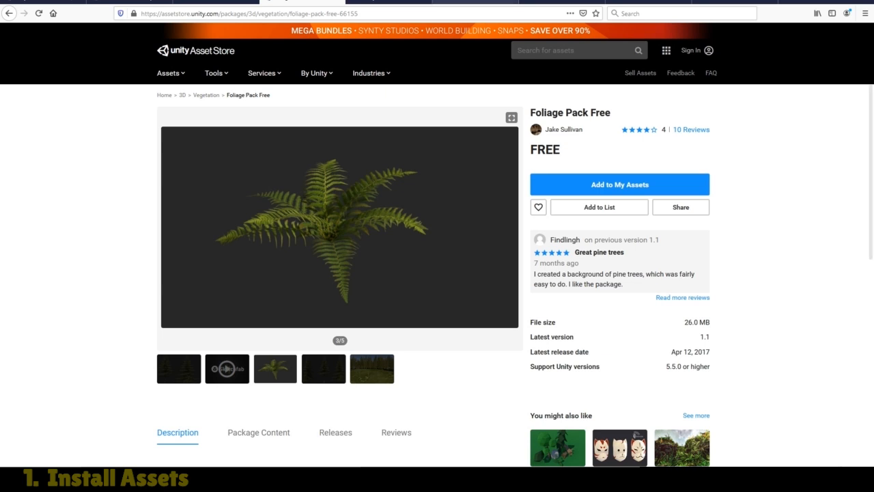
{"action": "left_click", "coordinate": [388, 3]}
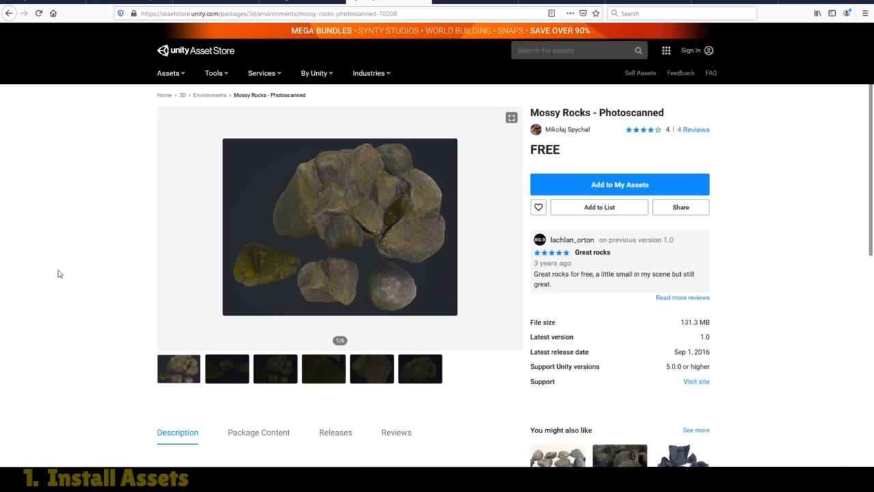
Step: Review the asset pages for Nature Volume 1, PBR Ground Materials #1 [Dirt & Grass], Photoscanned MoutainsRocks PBR and Rock and Boulders 2
{"action": "left_click", "coordinate": [470, 1]}
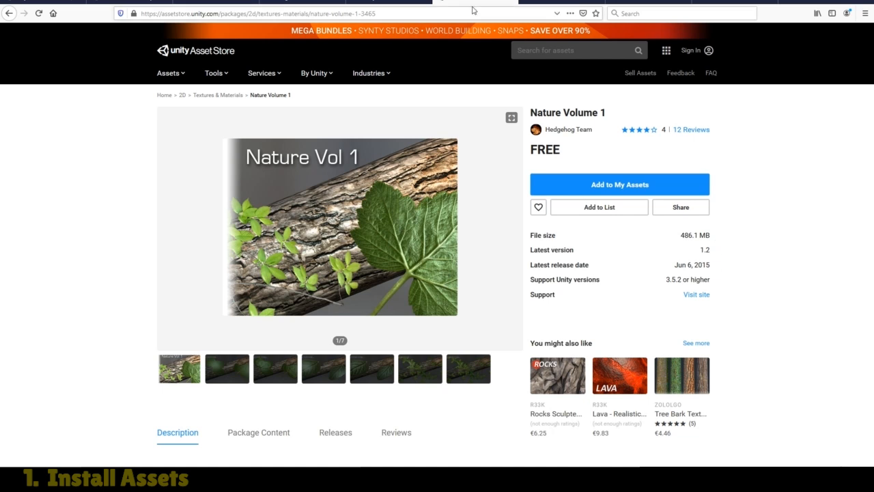
{"action": "left_click", "coordinate": [569, 2]}
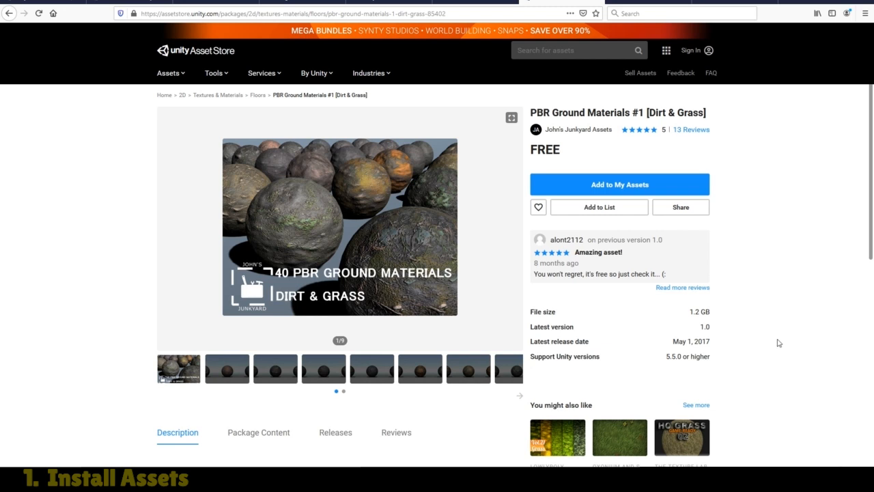
{"action": "left_click", "coordinate": [649, 2]}
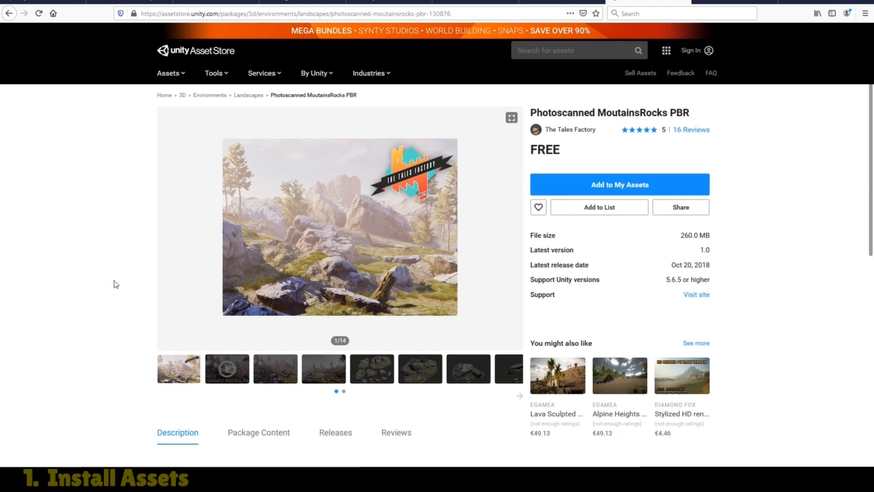
{"action": "scroll", "coordinate": [127, 243], "scroll_direction": "down", "scroll_amount": 3}
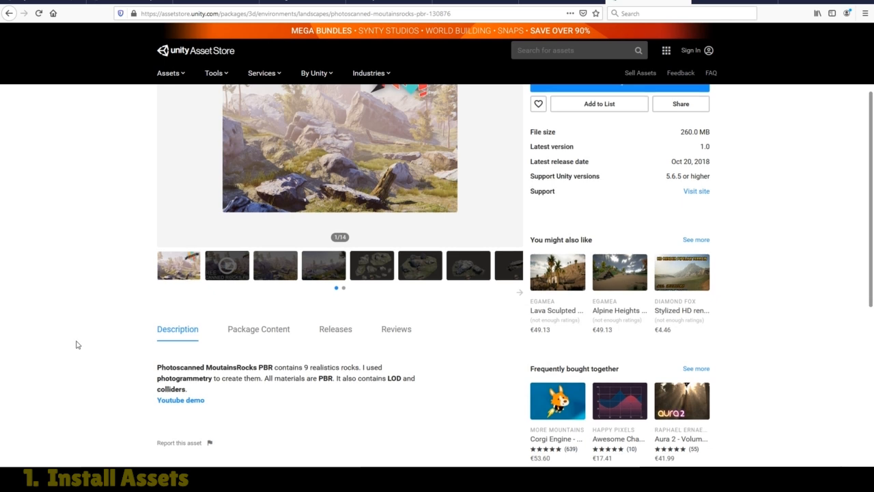
{"action": "scroll", "coordinate": [77, 345], "scroll_direction": "up", "scroll_amount": 3}
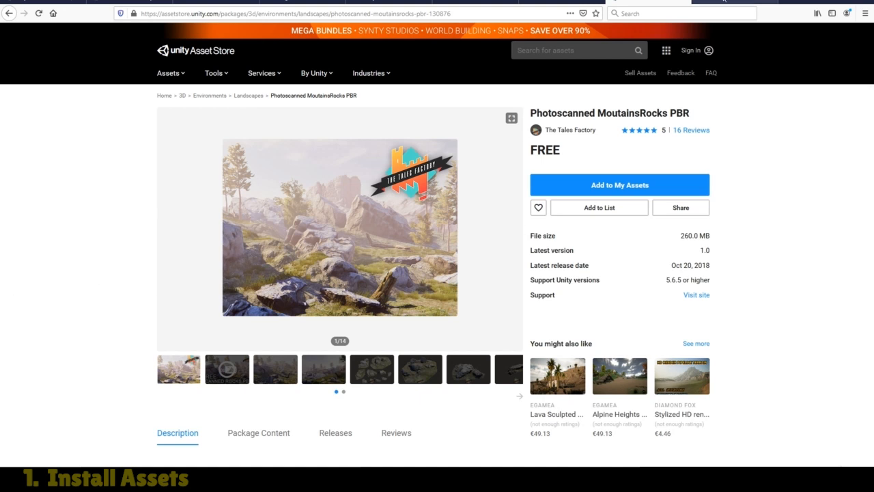
{"action": "left_click", "coordinate": [724, 2]}
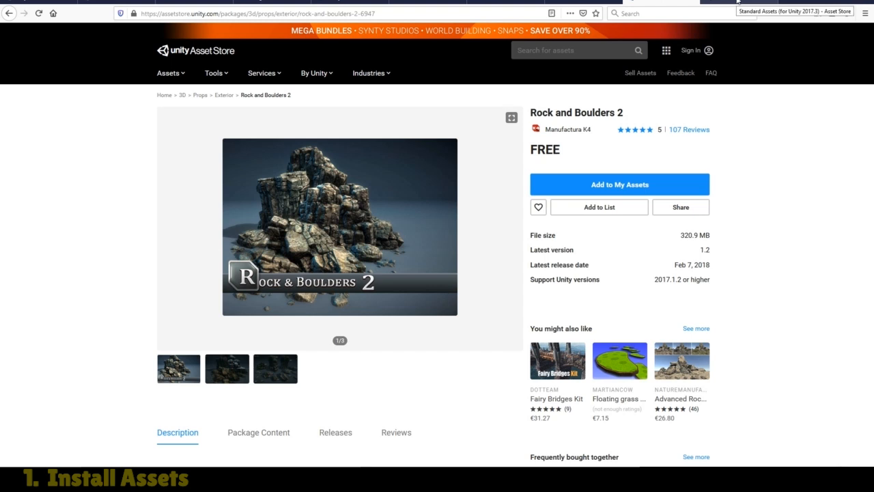
Step: Review the asset page for Standard Assets (for Unity 2017.3)
{"action": "left_click", "coordinate": [737, 2]}
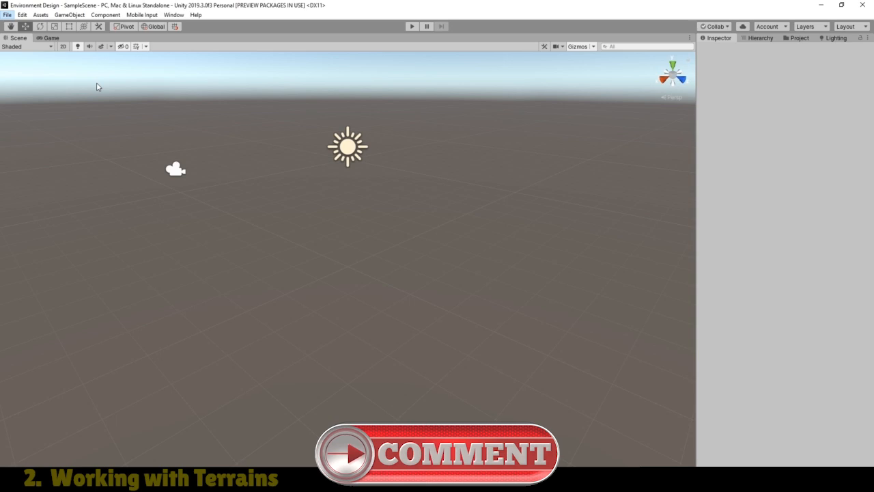
Step: Switch to the Unity editor and open the Terrain Toolbox on its new-terrain settings
{"action": "left_click", "coordinate": [77, 15]}
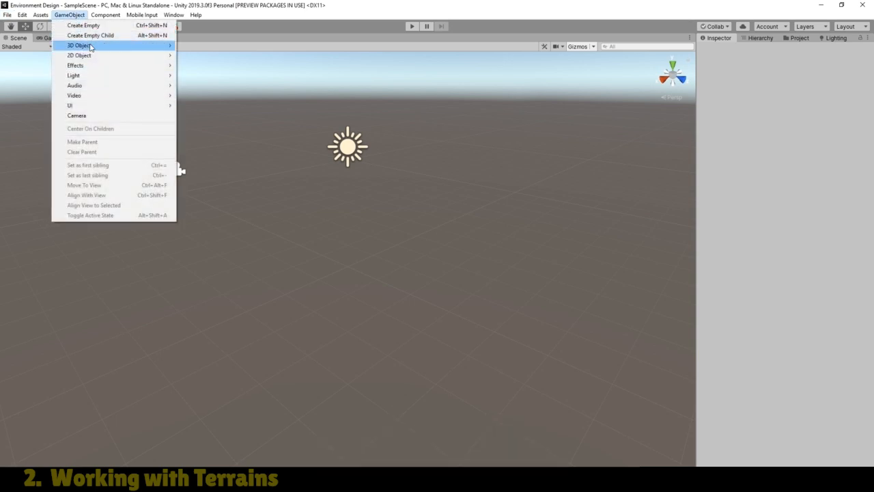
{"action": "mouse_move", "coordinate": [91, 46]}
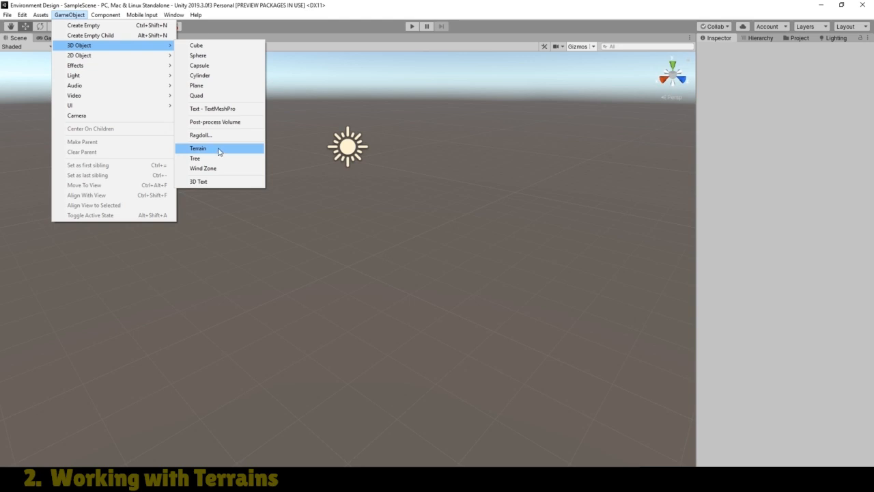
{"action": "mouse_move", "coordinate": [175, 19]}
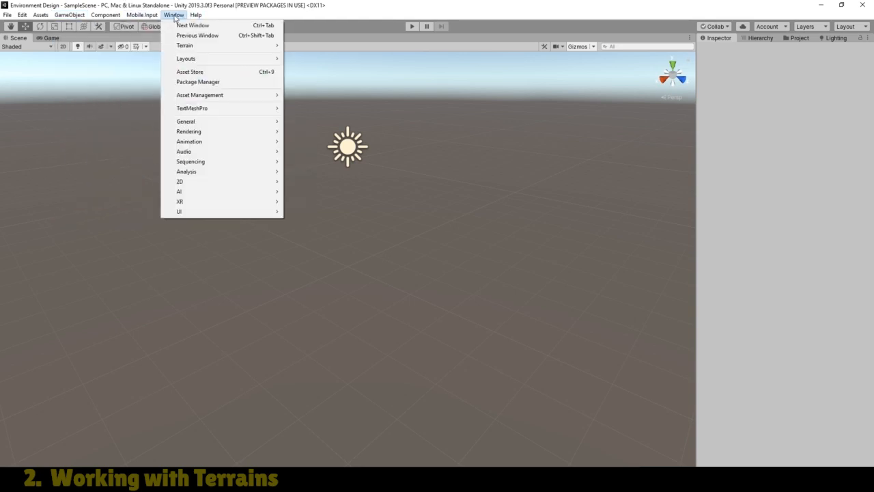
{"action": "mouse_move", "coordinate": [190, 48]}
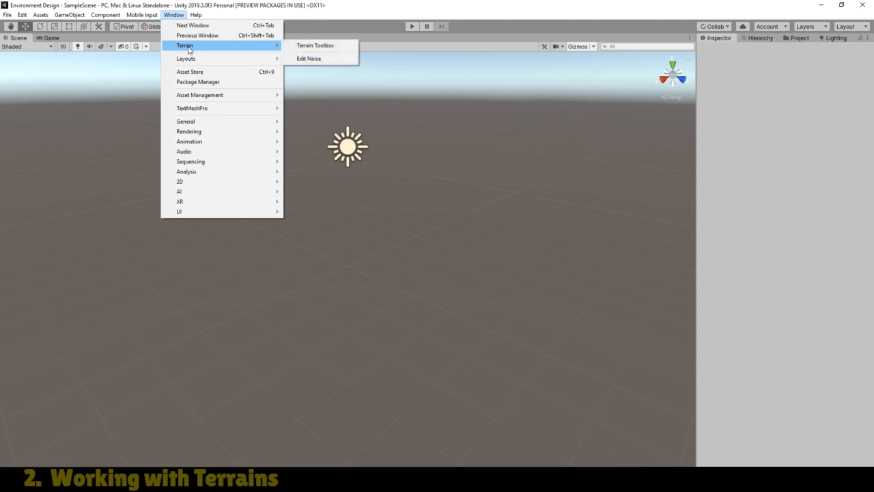
{"action": "left_click", "coordinate": [319, 47]}
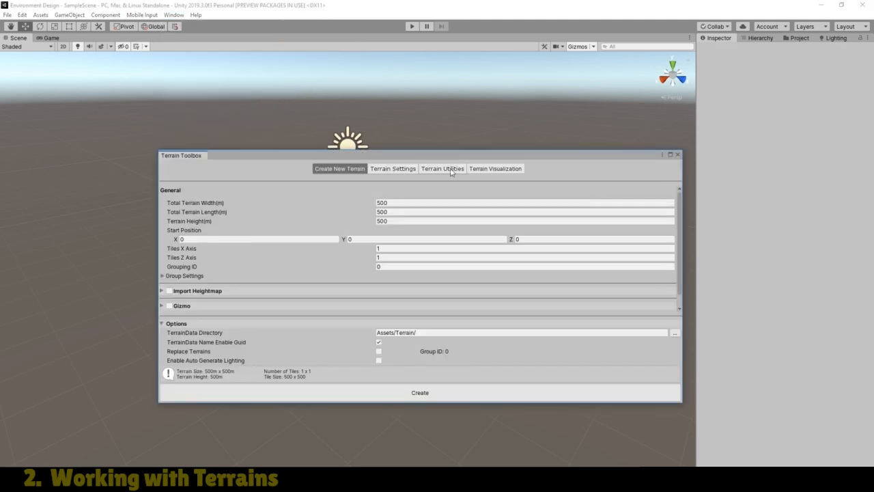
{"action": "left_click_drag", "start_coordinate": [450, 157], "coordinate": [423, 163]}
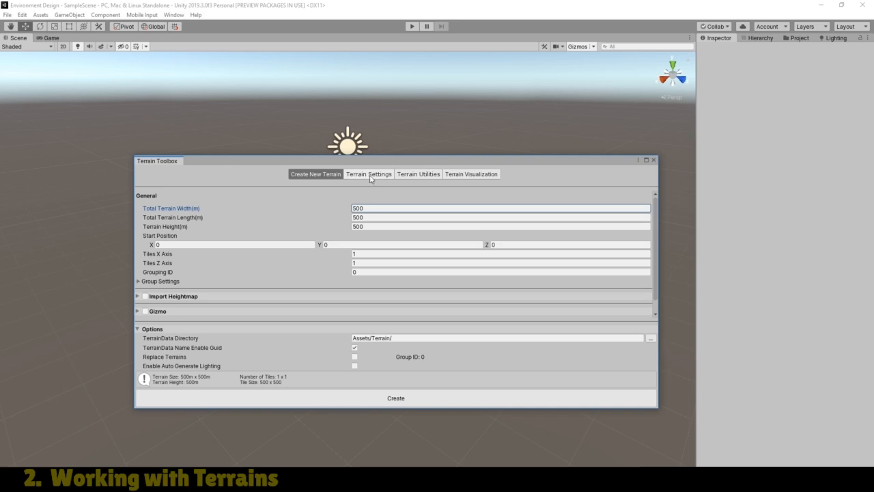
Step: Create a new terrain with a total width, total length and height of 100 m each
{"action": "left_click", "coordinate": [381, 208]}
{"action": "type", "text": "100"}
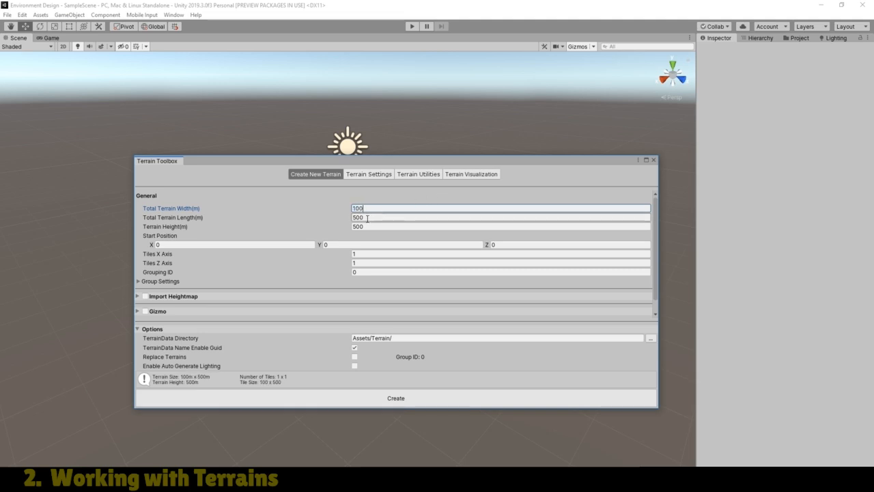
{"action": "left_click", "coordinate": [349, 219]}
{"action": "type", "text": "100"}
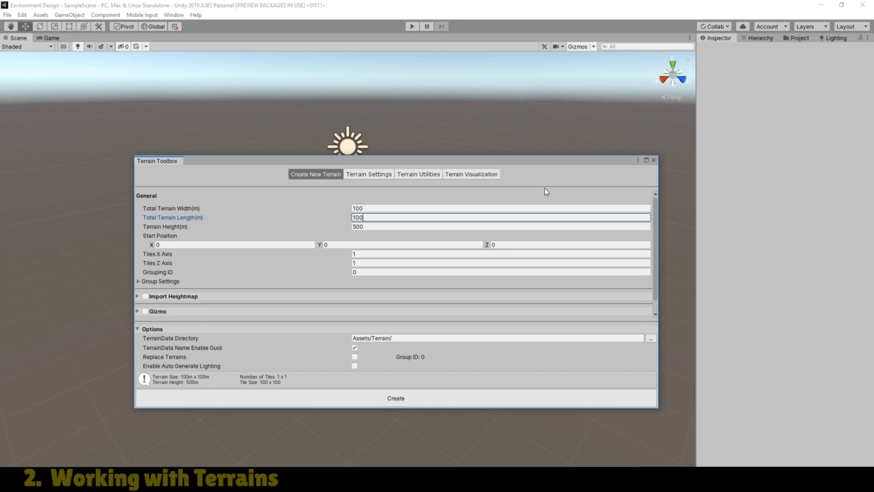
{"action": "left_click", "coordinate": [368, 226]}
{"action": "type", "text": "100"}
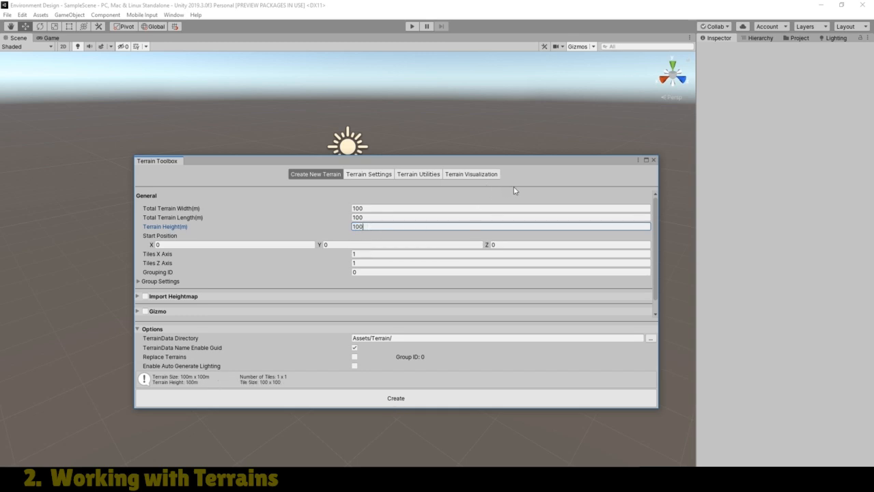
{"action": "left_click", "coordinate": [395, 398]}
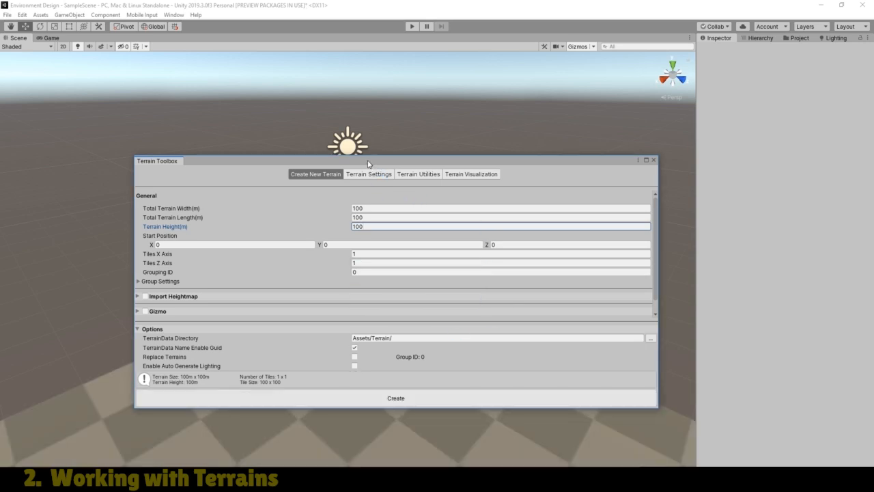
Step: Uncover the scene behind the toolbox, select the terrain tile inside the new terrain group and frame it in the Scene view
{"action": "left_click_drag", "start_coordinate": [367, 164], "coordinate": [557, 318]}
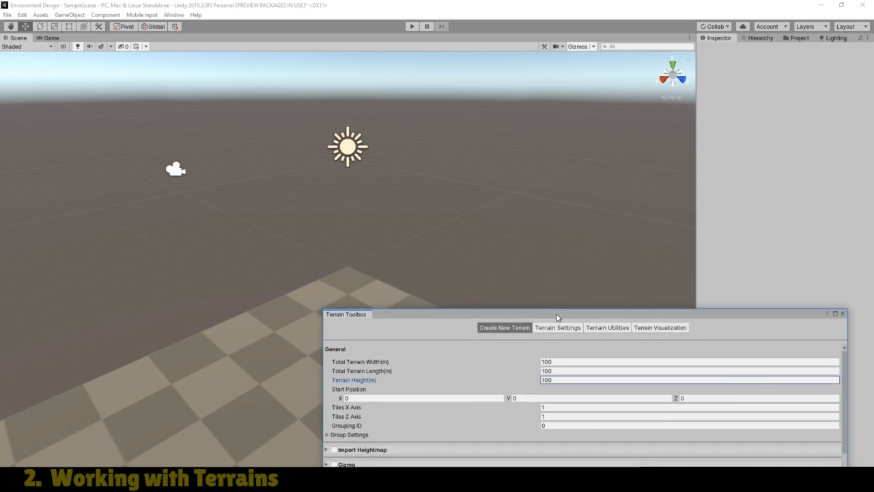
{"action": "left_click", "coordinate": [762, 38]}
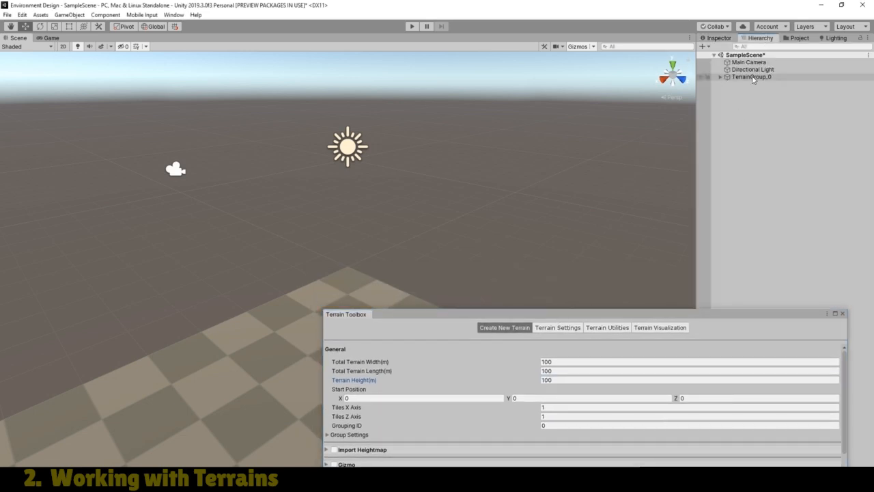
{"action": "left_click", "coordinate": [720, 78]}
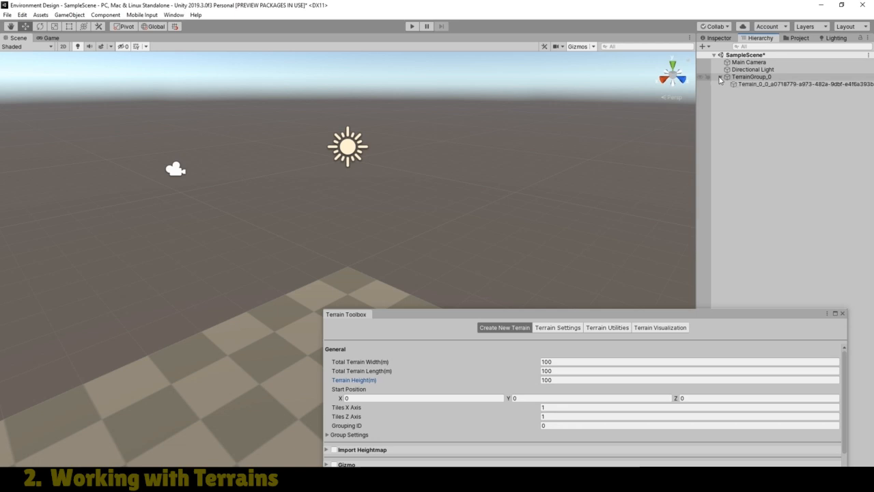
{"action": "left_click", "coordinate": [776, 85]}
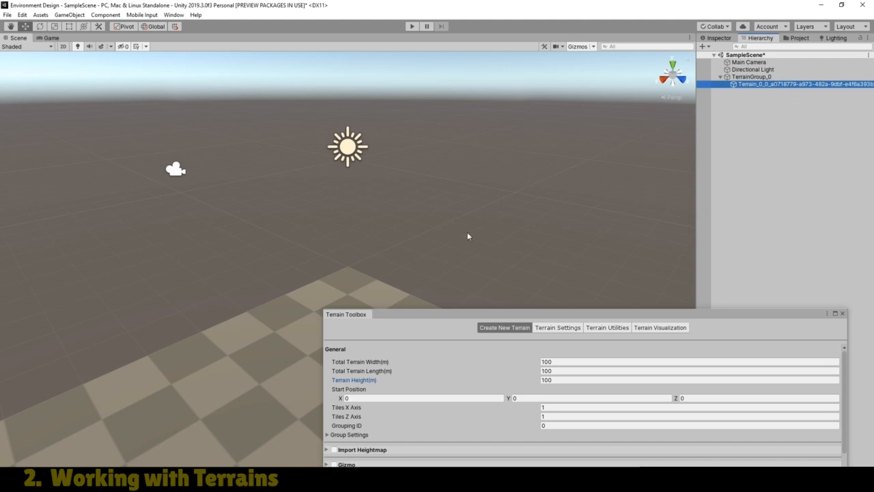
{"action": "double_click", "coordinate": [789, 85]}
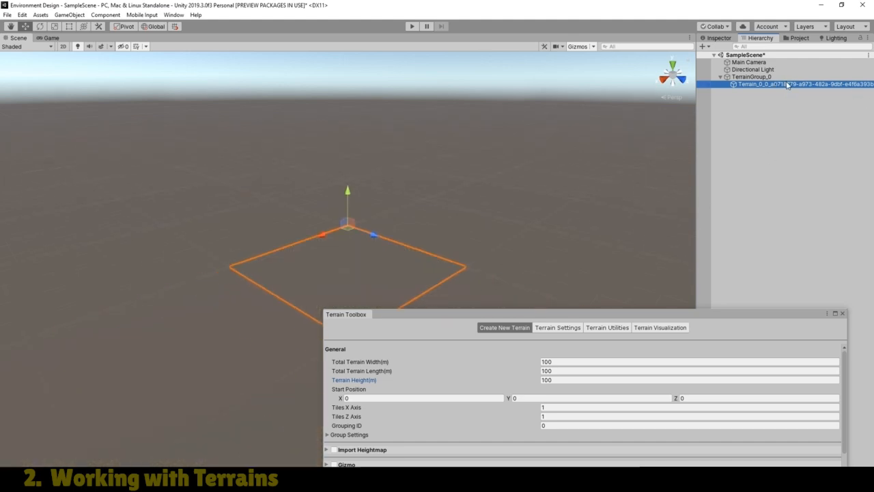
Step: Examine the terrain plane's extent from several angles and distances in the Scene view
{"action": "left_click", "coordinate": [10, 26]}
{"action": "scroll", "coordinate": [344, 296], "scroll_direction": "up", "scroll_amount": 5}
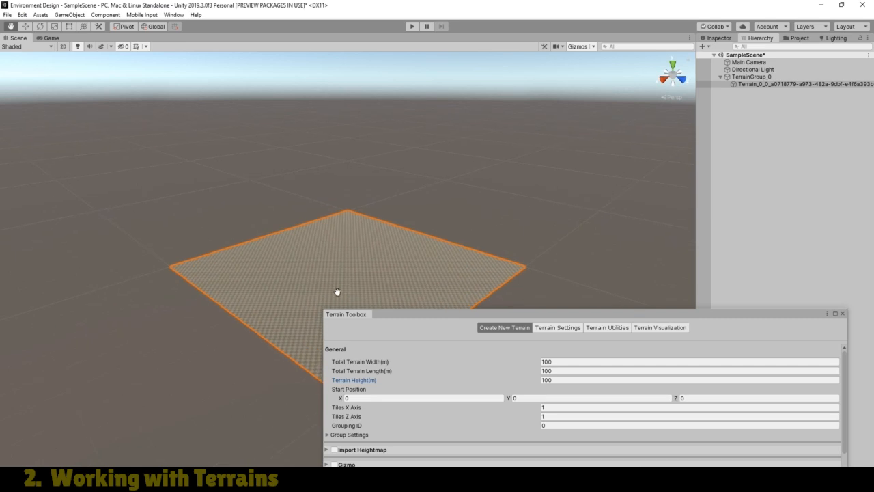
{"action": "right_click_drag", "start_coordinate": [338, 292], "coordinate": [438, 274]}
{"action": "left_click_drag", "start_coordinate": [283, 308], "coordinate": [443, 252]}
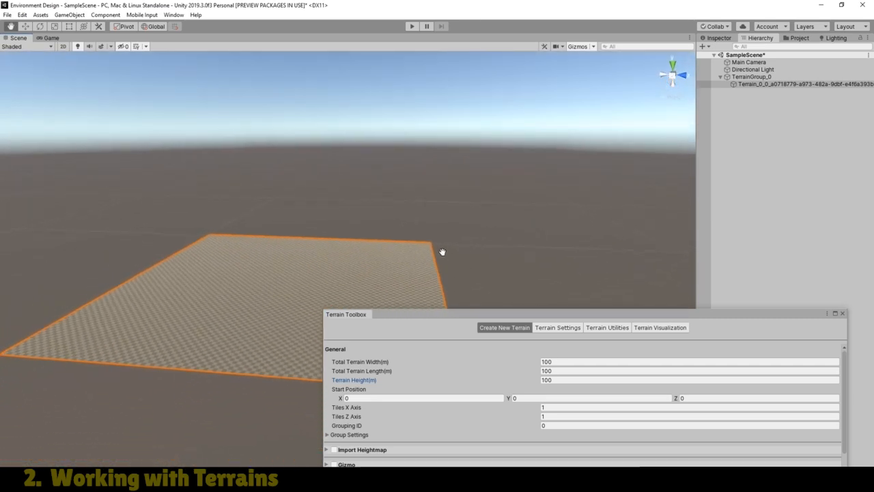
{"action": "right_click_drag", "start_coordinate": [445, 250], "coordinate": [421, 275]}
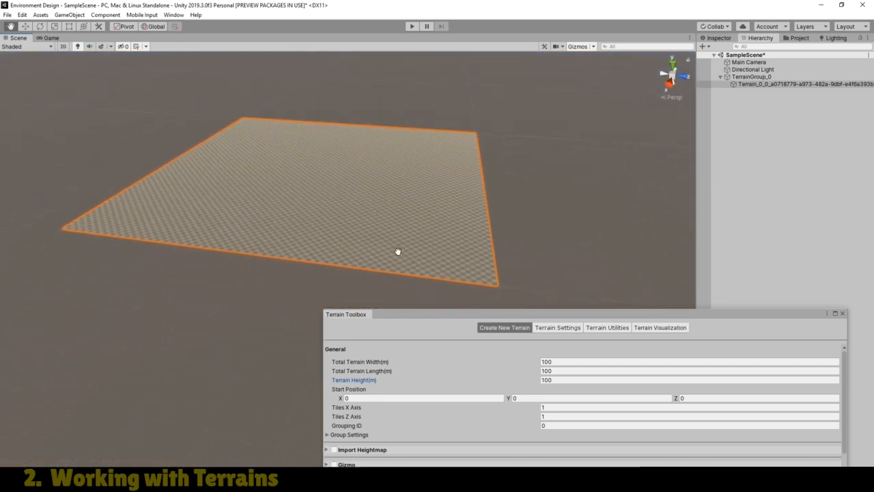
{"action": "left_click_drag", "start_coordinate": [398, 252], "coordinate": [398, 269]}
{"action": "right_click_drag", "start_coordinate": [398, 269], "coordinate": [458, 274]}
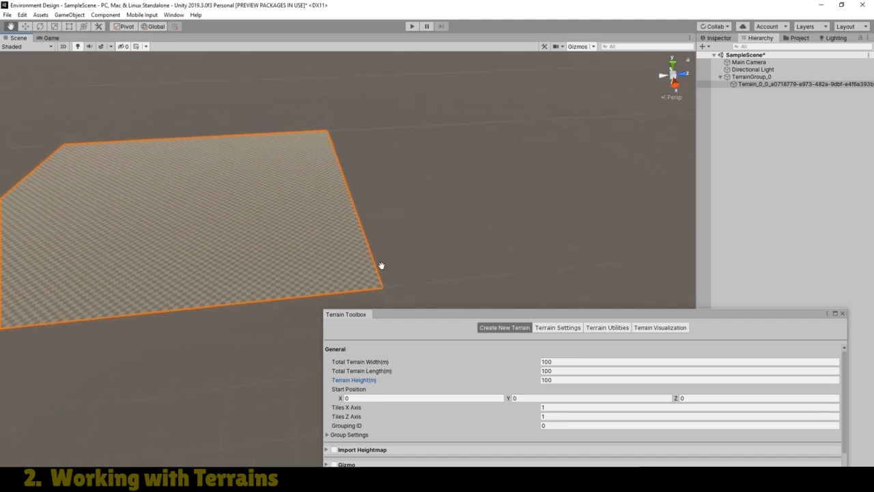
{"action": "left_click_drag", "start_coordinate": [381, 265], "coordinate": [463, 266]}
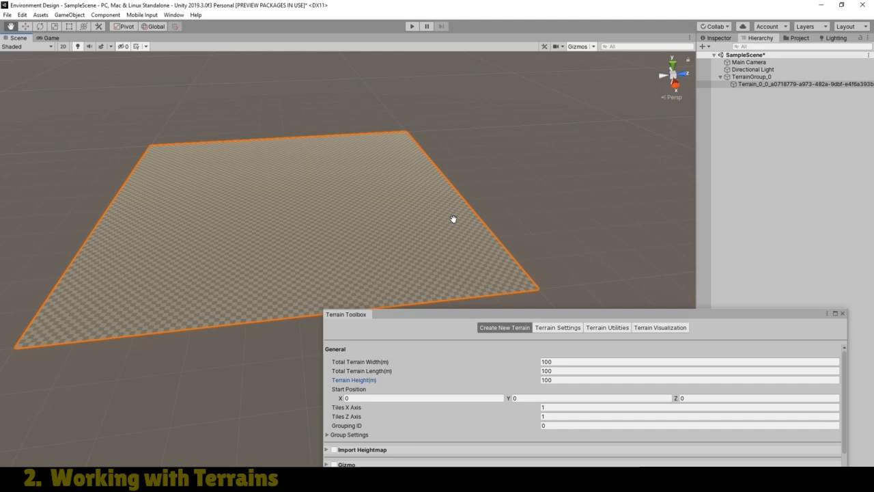
Step: Open the toolbox's Terrain Settings and review the Basic Settings group, leaving it disabled and collapsed
{"action": "left_click_drag", "start_coordinate": [446, 319], "coordinate": [353, 205]}
{"action": "left_click", "coordinate": [476, 215]}
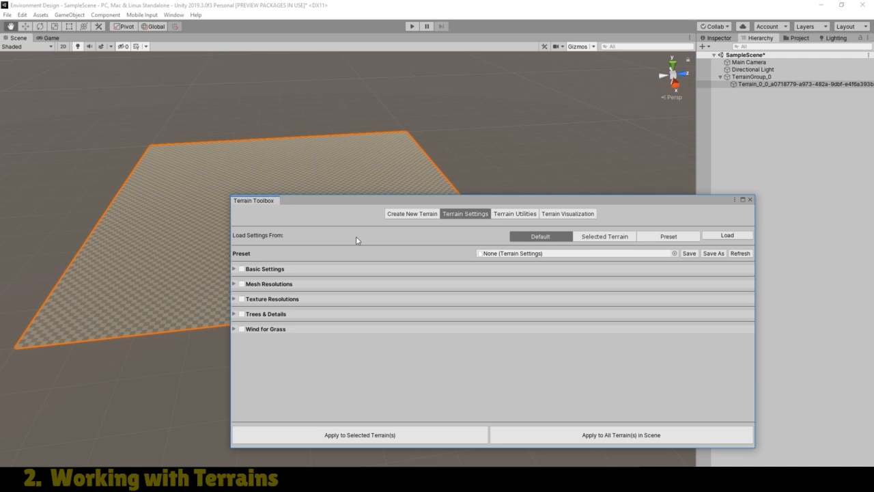
{"action": "left_click", "coordinate": [235, 270]}
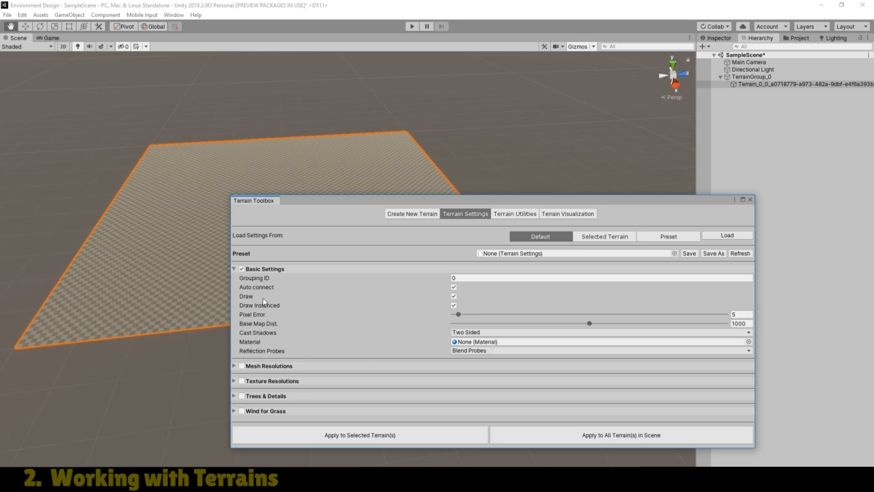
{"action": "left_click", "coordinate": [241, 269]}
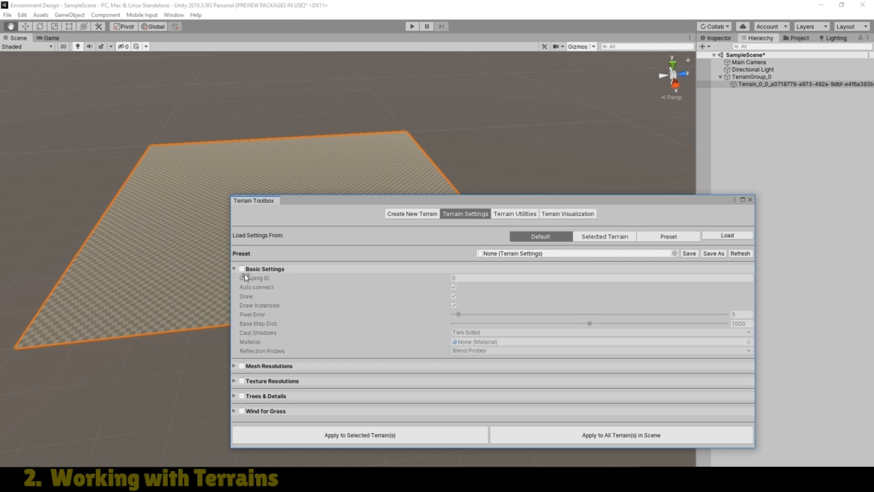
{"action": "left_click", "coordinate": [233, 269]}
Step: Enable Mesh Resolutions and set the terrain width, length and height to 100 each
{"action": "left_click", "coordinate": [240, 284]}
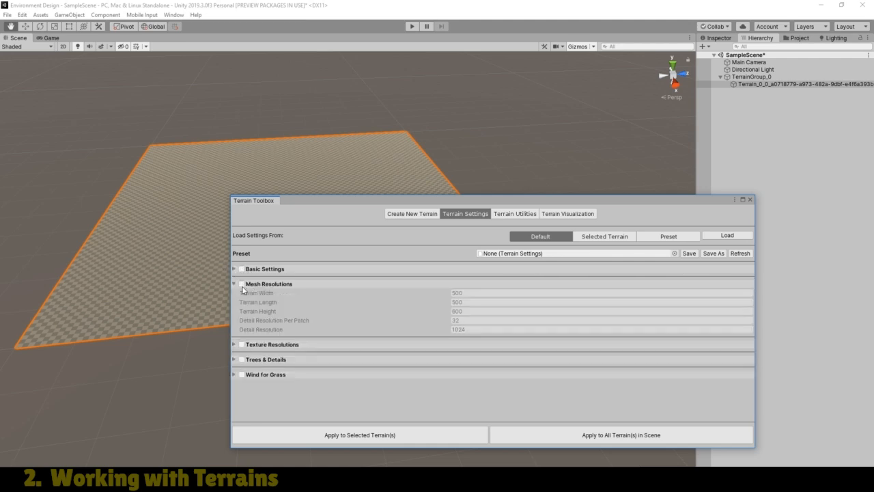
{"action": "left_click", "coordinate": [241, 284]}
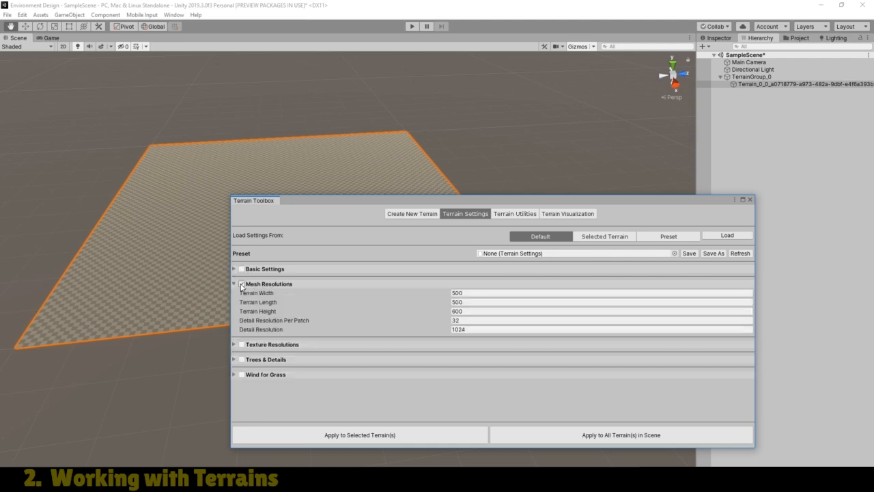
{"action": "left_click", "coordinate": [476, 293]}
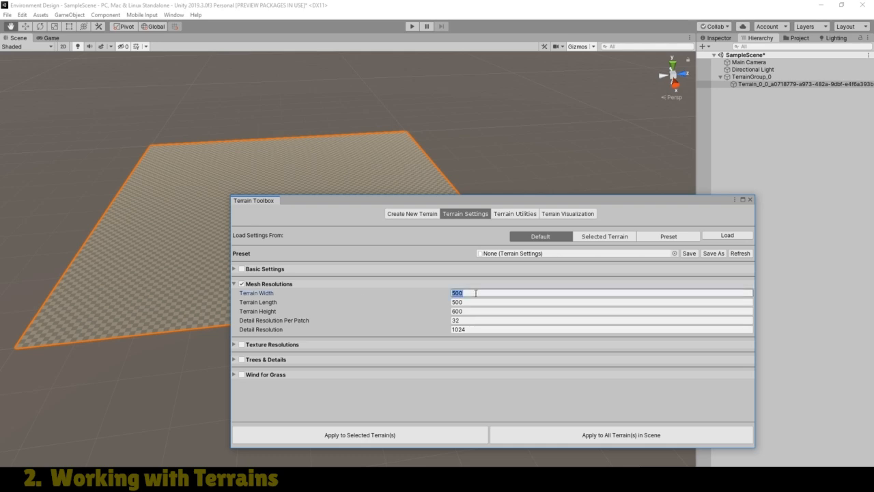
{"action": "type", "text": "100"}
{"action": "left_click", "coordinate": [468, 303]}
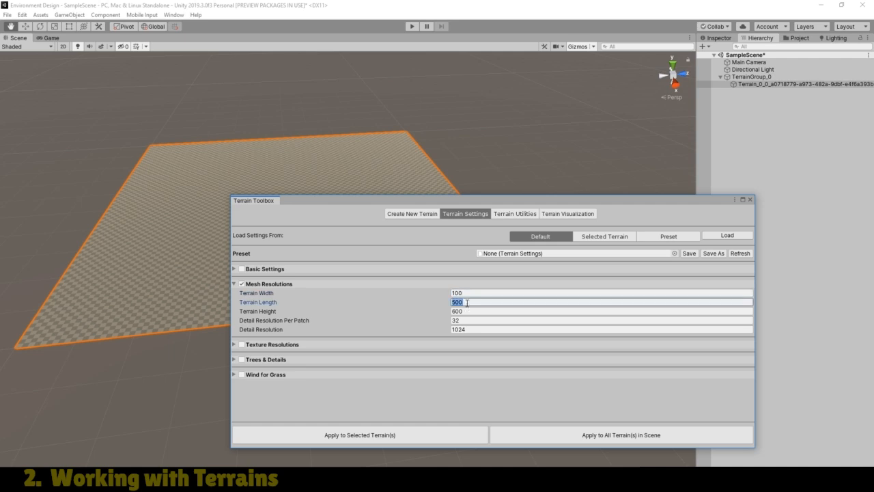
{"action": "type", "text": "100"}
{"action": "left_click", "coordinate": [473, 311]}
{"action": "type", "text": "100"}
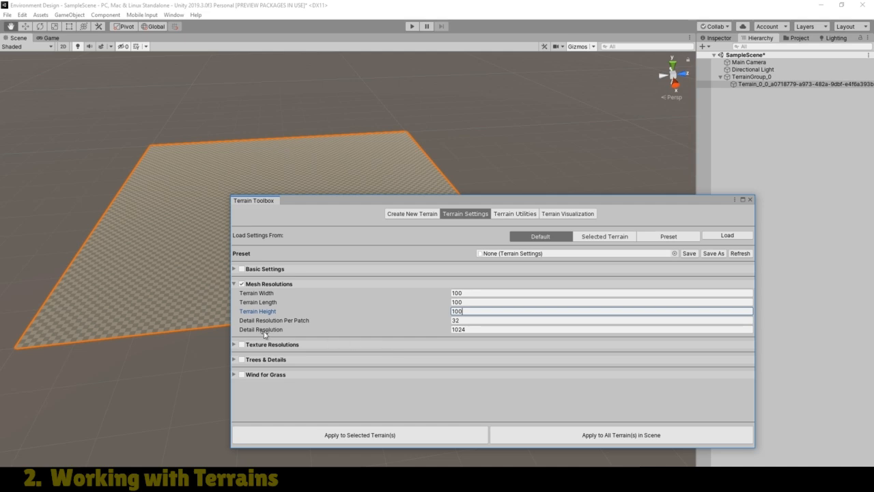
Step: Set the mesh Detail Resolution to 2048 and the Detail Resolution Per Patch to 128
{"action": "left_click", "coordinate": [489, 329]}
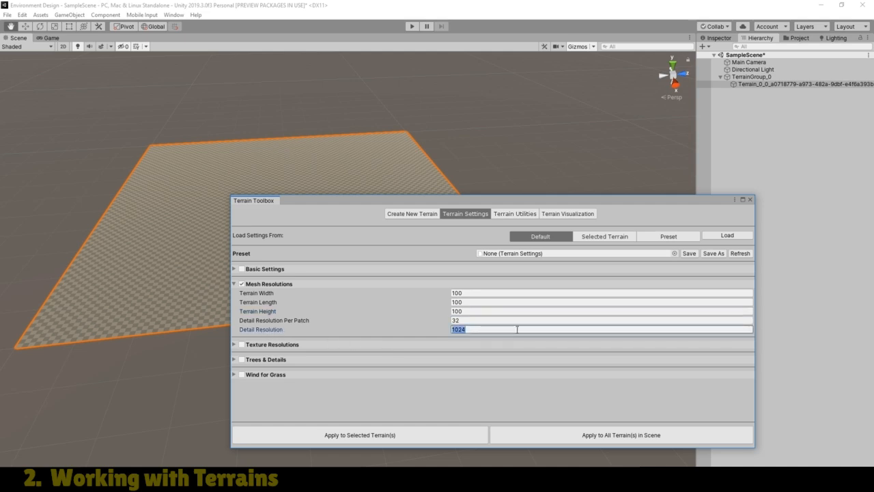
{"action": "type", "text": "2048"}
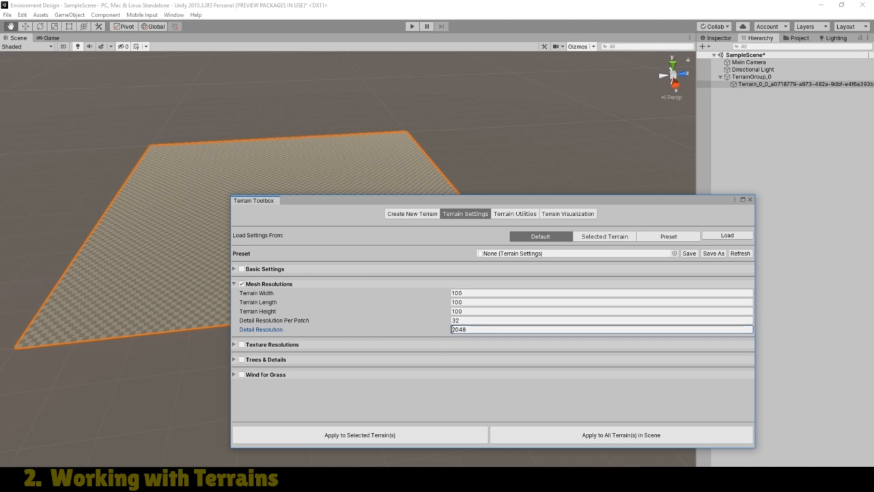
{"action": "left_click", "coordinate": [466, 320]}
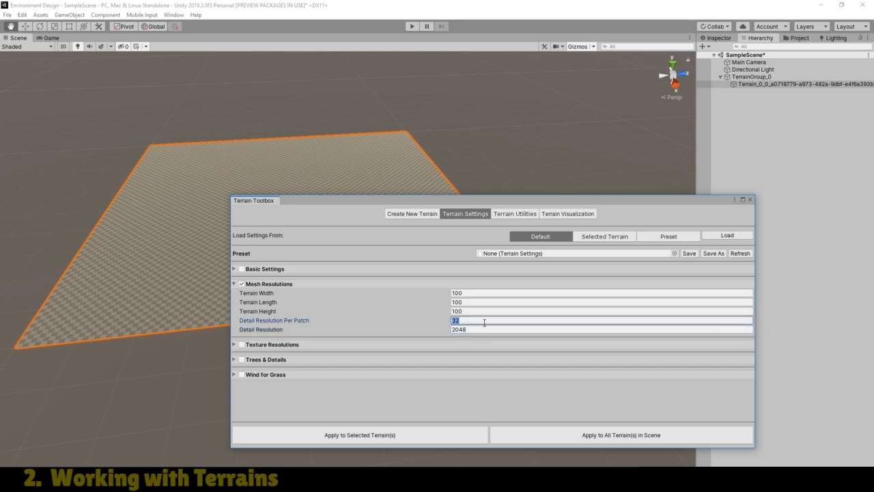
{"action": "type", "text": "128"}
Step: Enable Texture Resolutions and set the Base Texture Resolution to 2048
{"action": "left_click", "coordinate": [243, 345]}
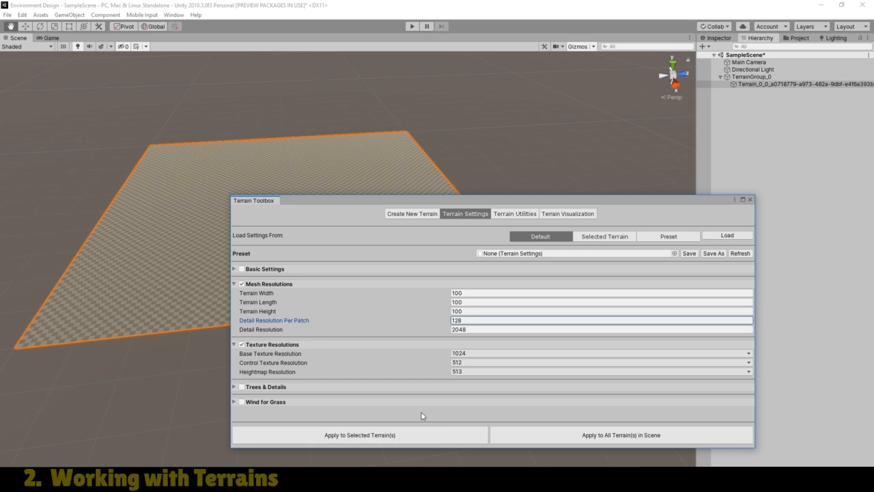
{"action": "left_click", "coordinate": [487, 353]}
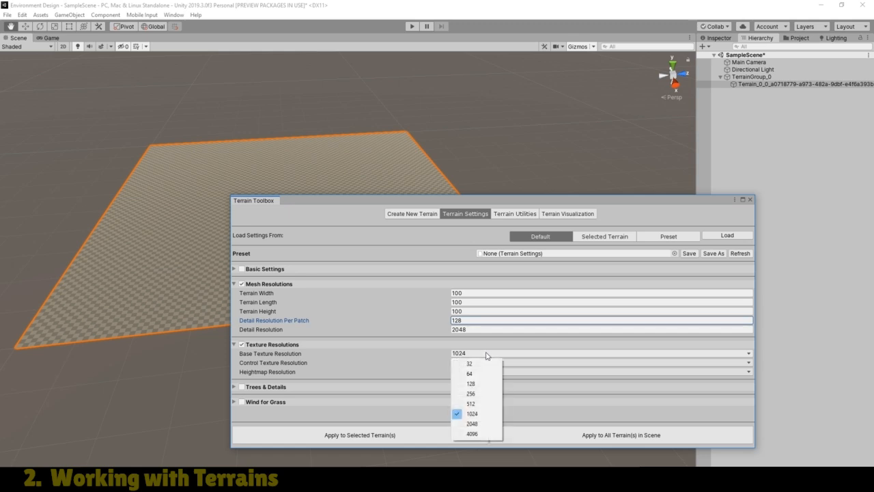
{"action": "left_click", "coordinate": [473, 424]}
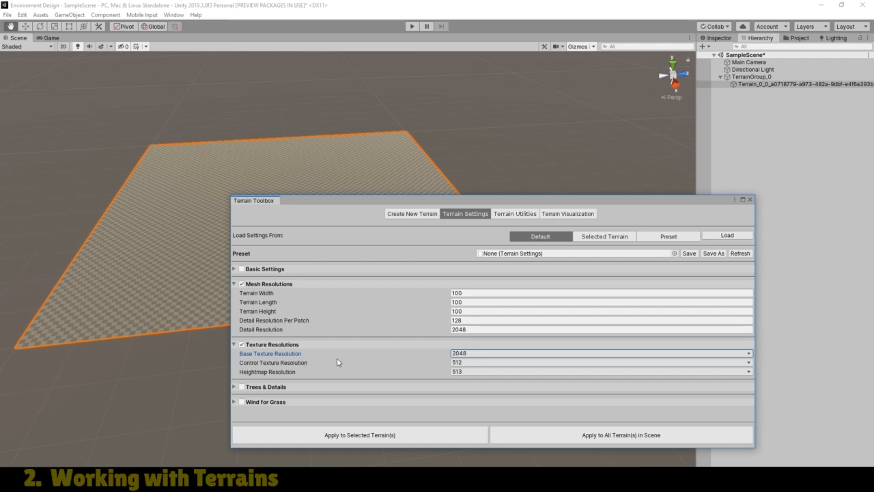
Step: Set the Control Texture Resolution to 2048 and the Heightmap Resolution to 2049
{"action": "left_click", "coordinate": [480, 364]}
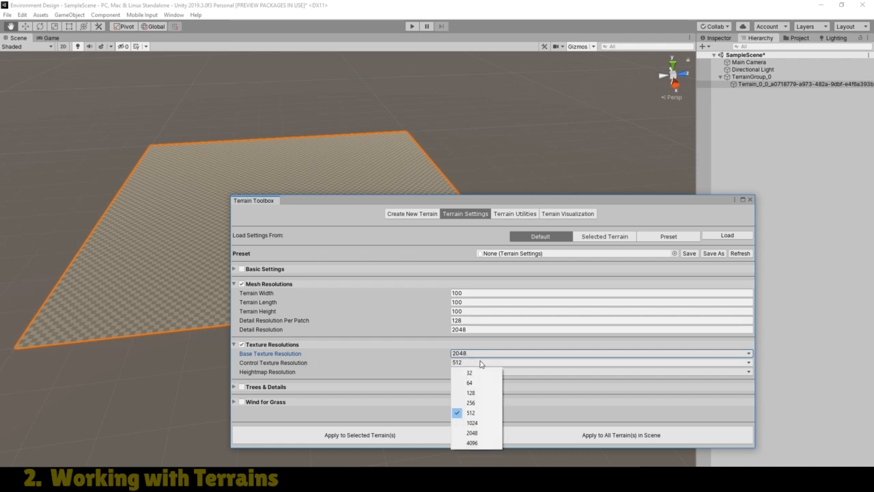
{"action": "left_click", "coordinate": [479, 434]}
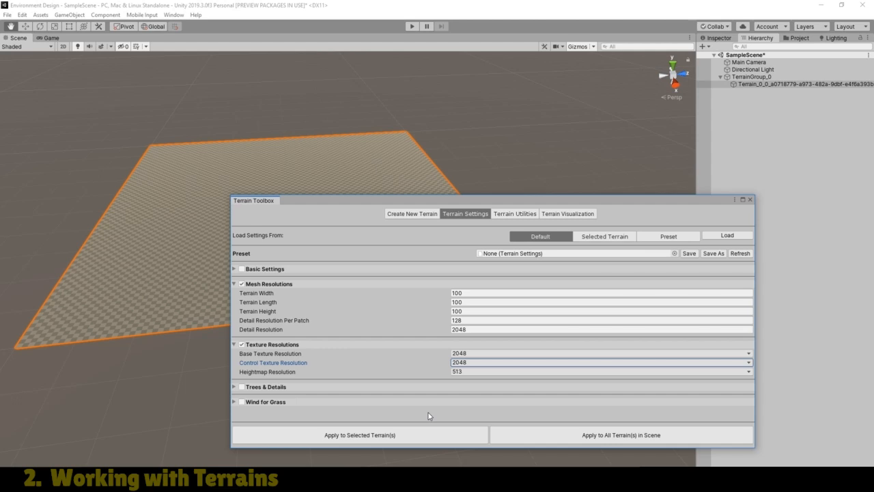
{"action": "left_click", "coordinate": [487, 372]}
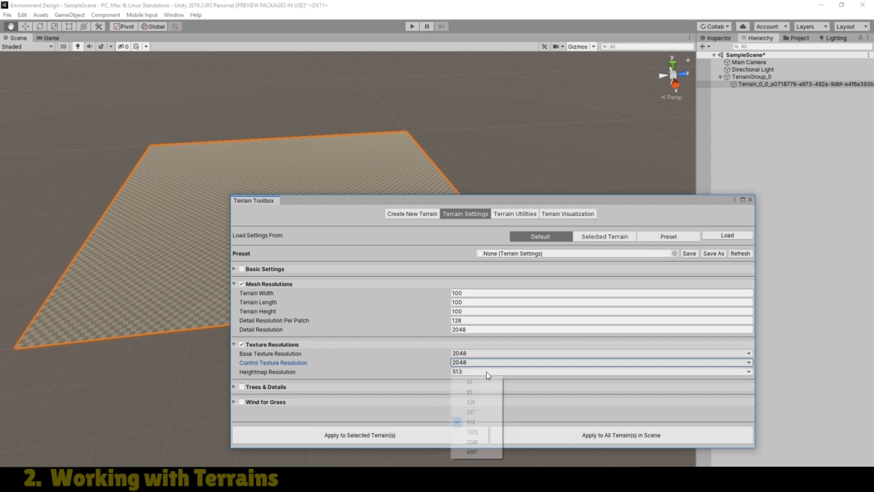
{"action": "left_click", "coordinate": [471, 444]}
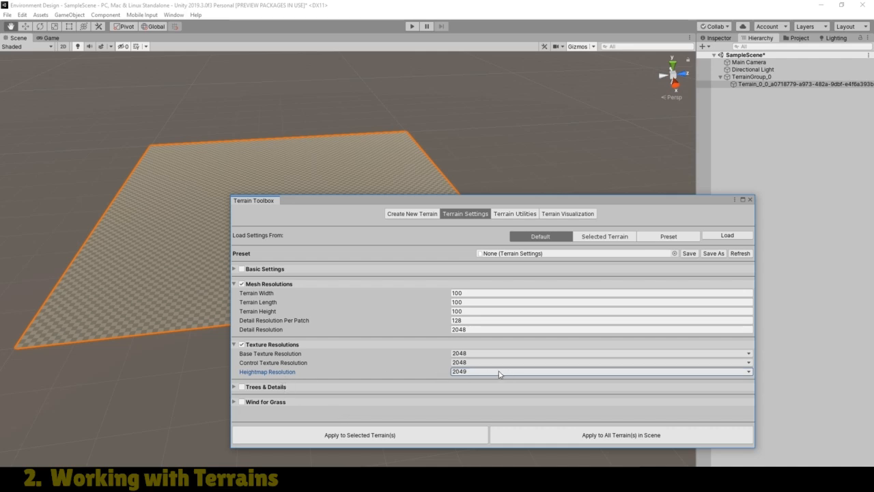
Step: Apply the configured settings to the selected terrain tile under TerrainGroup_0 and close the Terrain Toolbox
{"action": "left_click", "coordinate": [776, 84]}
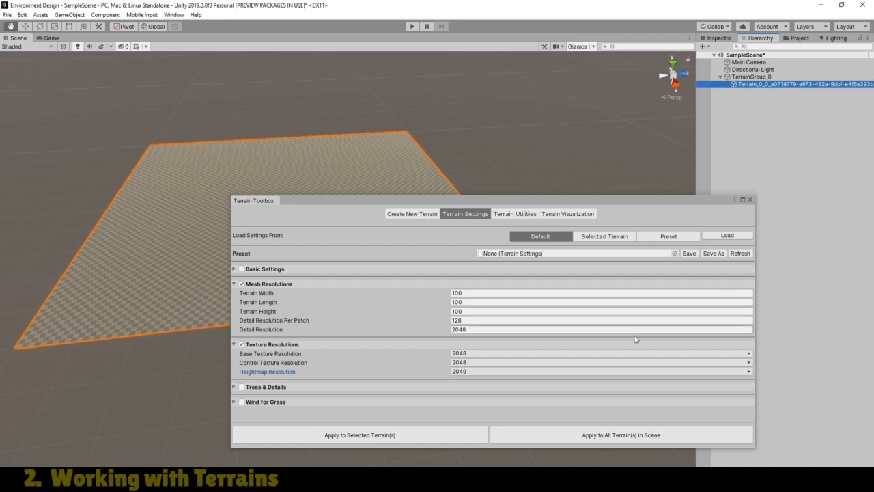
{"action": "left_click", "coordinate": [373, 438]}
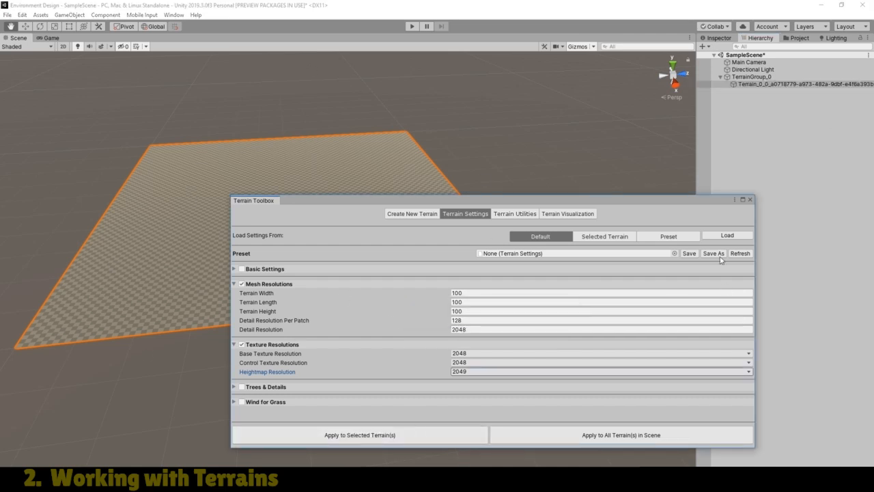
{"action": "left_click", "coordinate": [750, 200]}
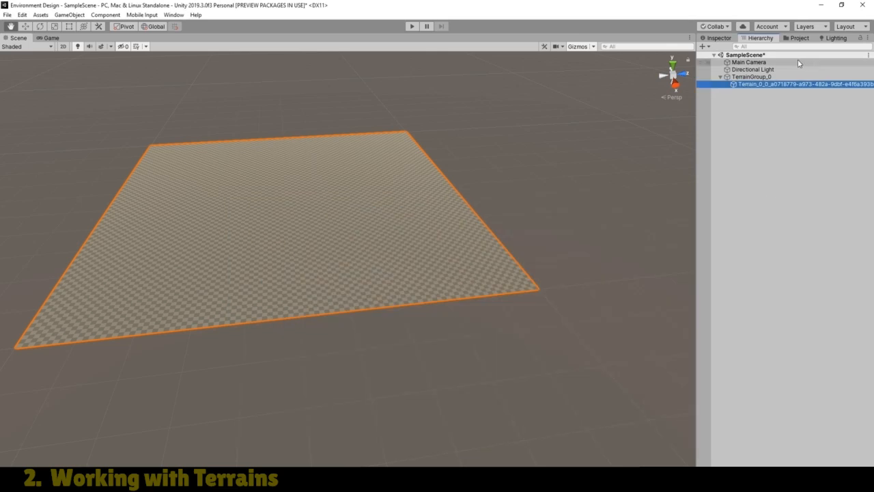
Step: Check the terrain's mesh and texture resolutions in its component settings, and compare the scene with its lighting toggled off and on
{"action": "left_click", "coordinate": [719, 38]}
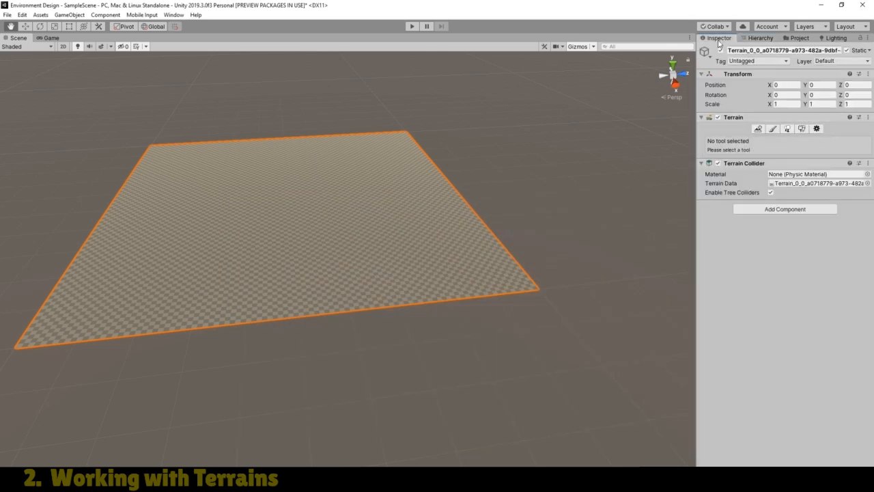
{"action": "left_click", "coordinate": [816, 129]}
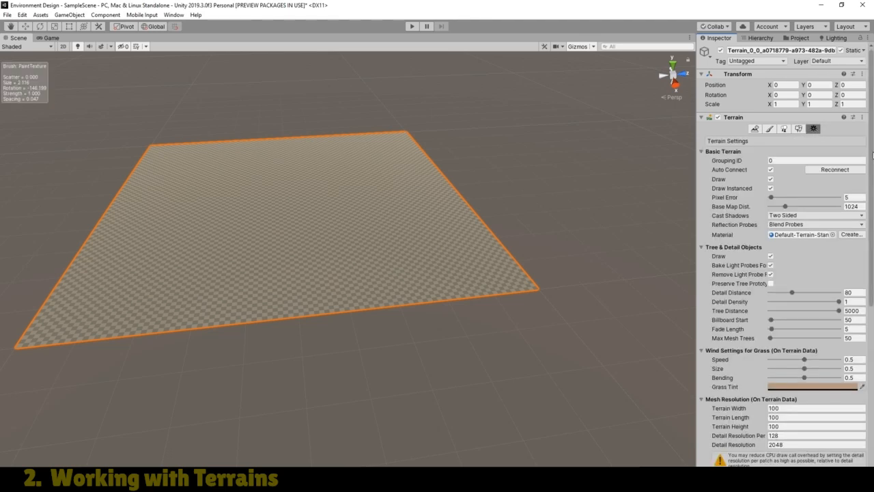
{"action": "left_click_drag", "start_coordinate": [872, 156], "coordinate": [872, 294]}
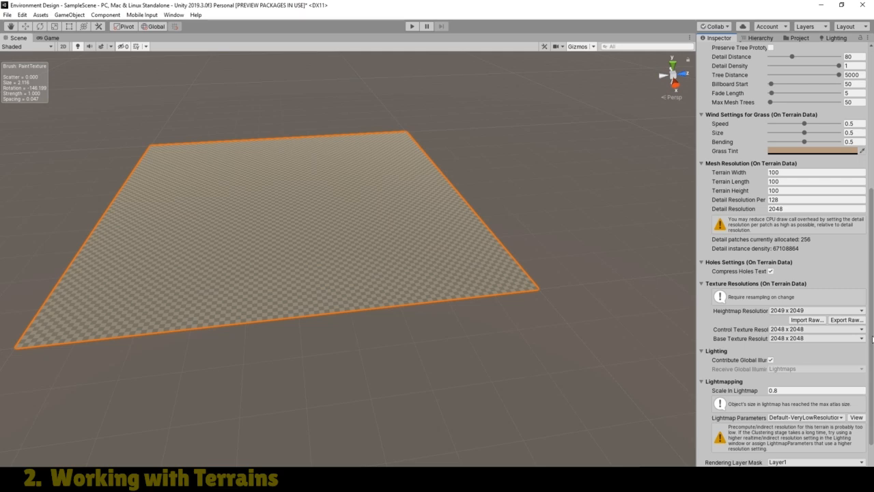
{"action": "scroll", "coordinate": [872, 340], "scroll_direction": "up", "scroll_amount": 10}
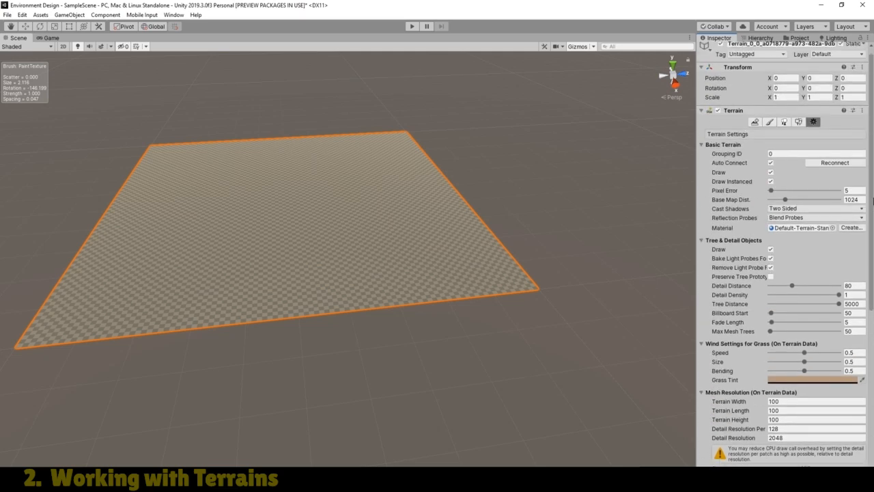
{"action": "left_click", "coordinate": [78, 46]}
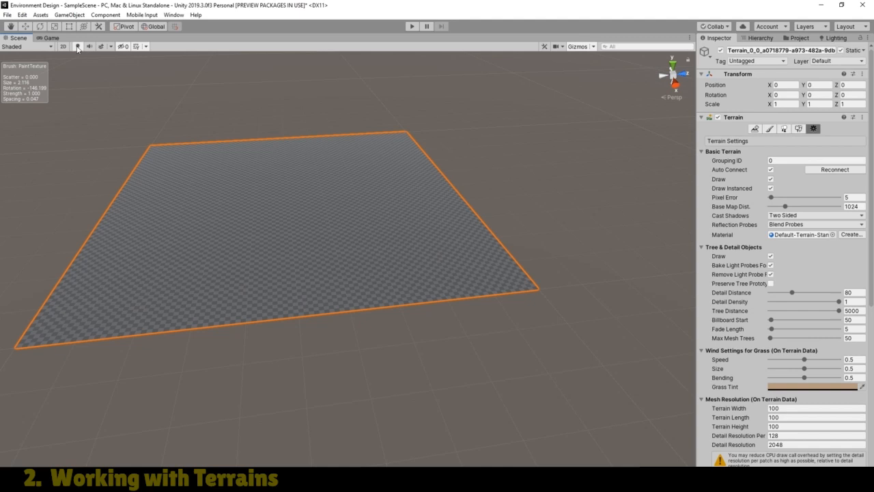
{"action": "left_click", "coordinate": [78, 46]}
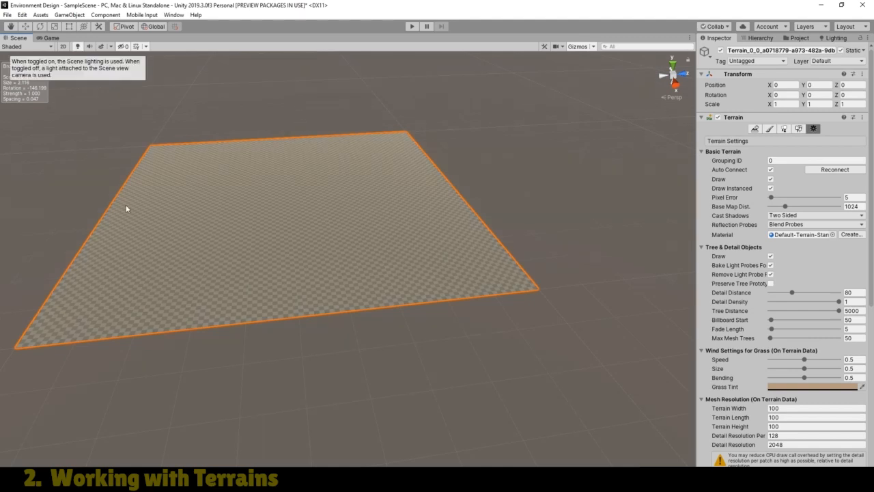
Step: Change the Scene view's draw mode to Shaded Wireframe to show the terrain mesh
{"action": "left_click", "coordinate": [11, 27]}
{"action": "scroll", "coordinate": [312, 212], "scroll_direction": "up", "scroll_amount": 4}
{"action": "scroll", "coordinate": [351, 228], "scroll_direction": "up", "scroll_amount": 5}
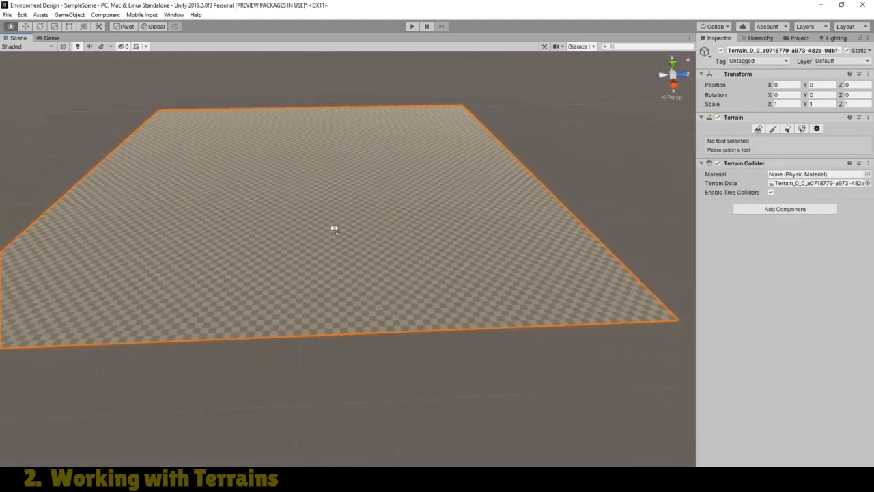
{"action": "scroll", "coordinate": [324, 250], "scroll_direction": "up", "scroll_amount": 3}
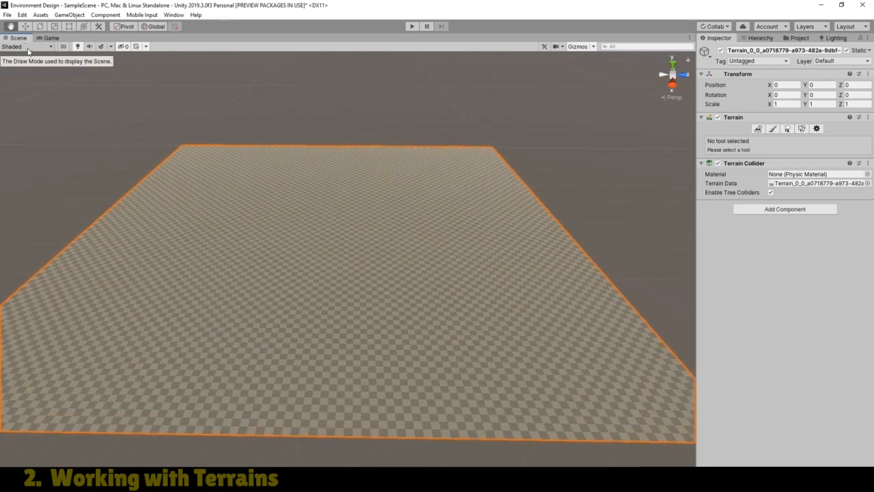
{"action": "left_click", "coordinate": [28, 49]}
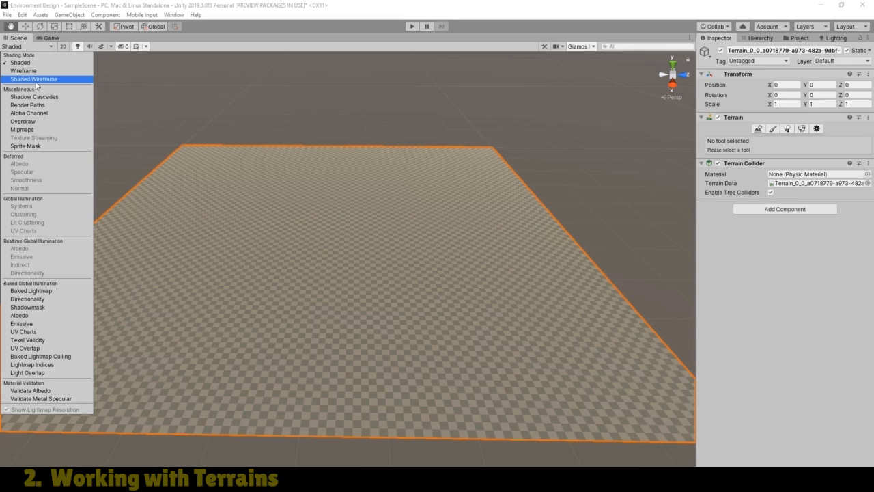
{"action": "left_click", "coordinate": [37, 79]}
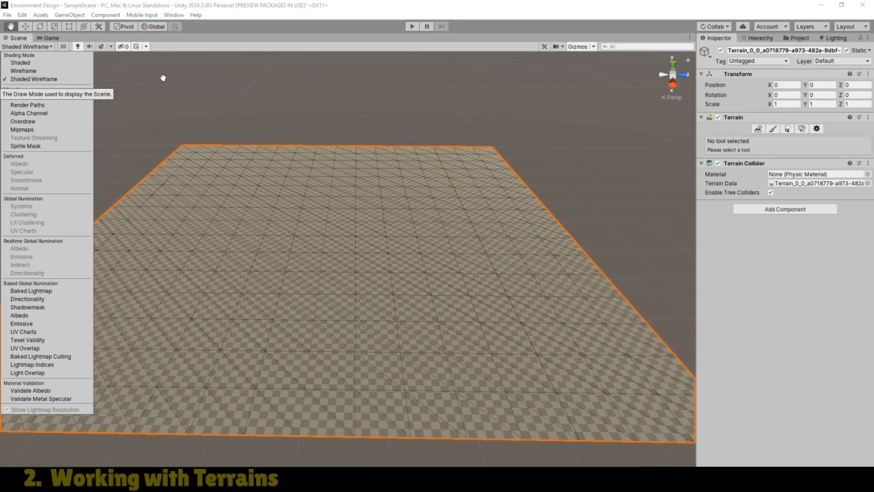
{"action": "left_click", "coordinate": [225, 41]}
Step: Examine the density of the terrain's wireframe mesh from several angles and distances
{"action": "left_click_drag", "start_coordinate": [164, 360], "coordinate": [313, 289], "text": "alt"}
{"action": "scroll", "coordinate": [256, 314], "scroll_direction": "up", "scroll_amount": 2}
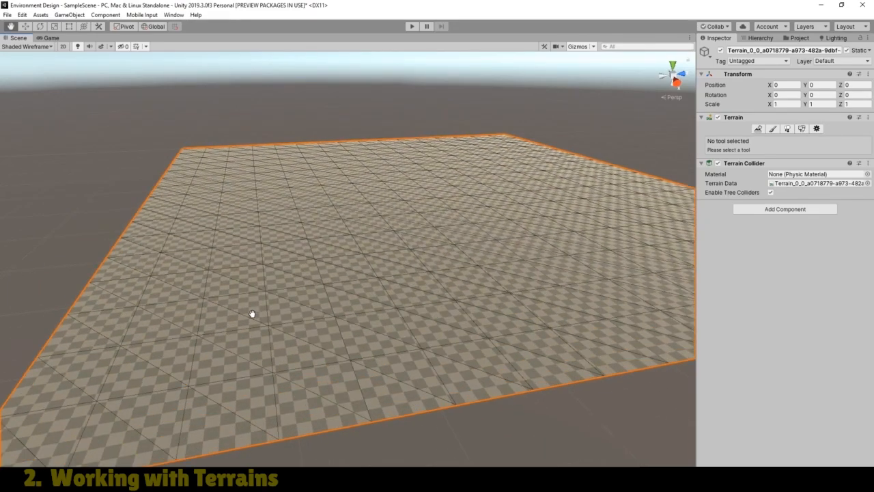
{"action": "left_click_drag", "start_coordinate": [252, 313], "coordinate": [278, 304]}
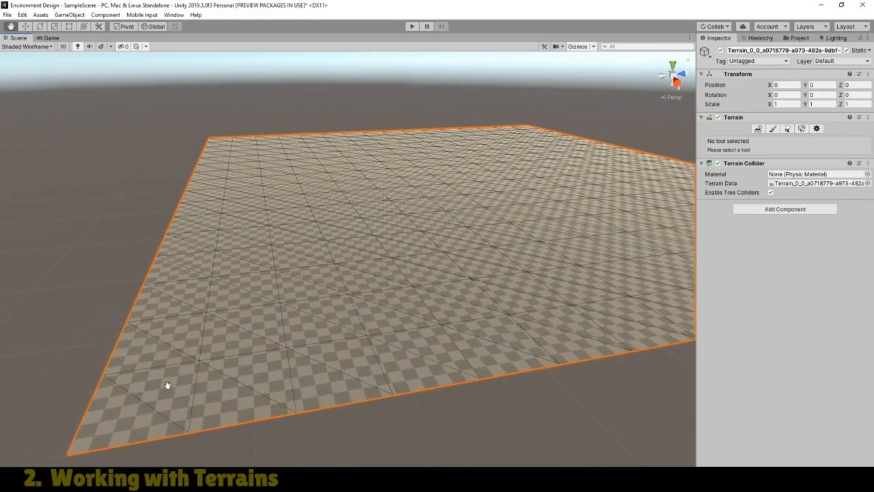
{"action": "left_click_drag", "start_coordinate": [409, 255], "coordinate": [234, 293], "text": "alt"}
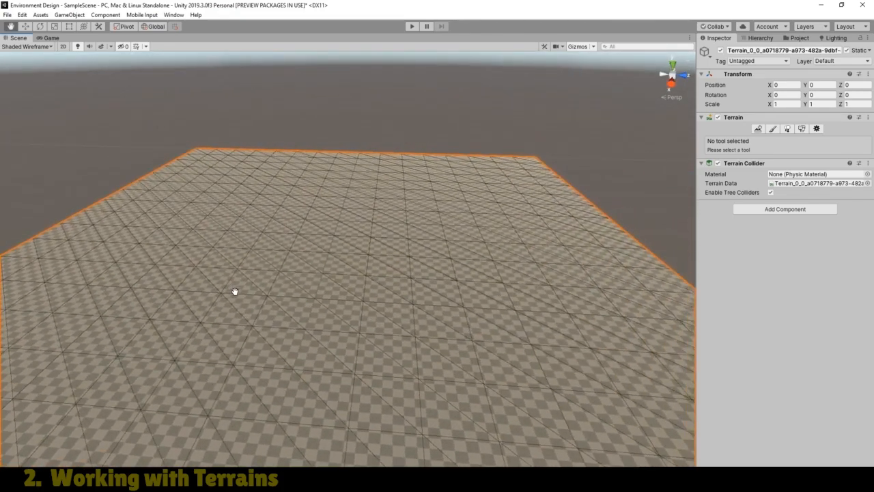
{"action": "scroll", "coordinate": [321, 297], "scroll_direction": "down", "scroll_amount": 2}
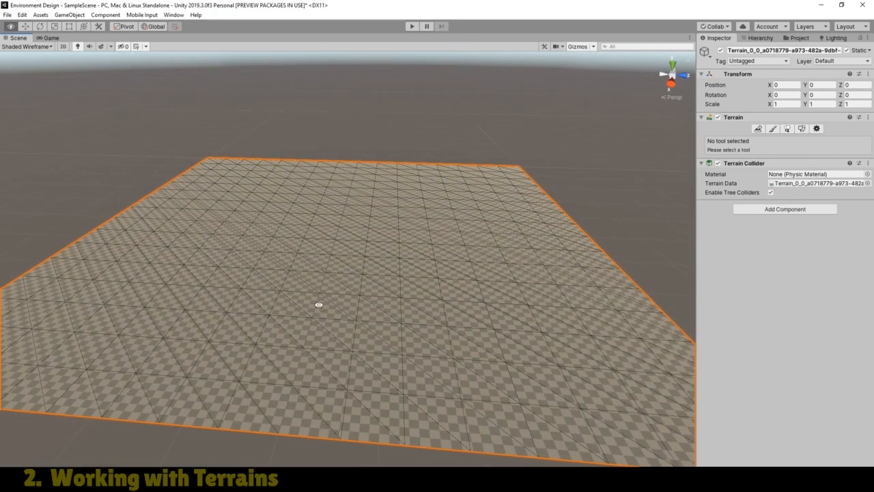
{"action": "left_click_drag", "start_coordinate": [319, 305], "coordinate": [364, 299], "text": "alt"}
{"action": "scroll", "coordinate": [321, 301], "scroll_direction": "down", "scroll_amount": 1}
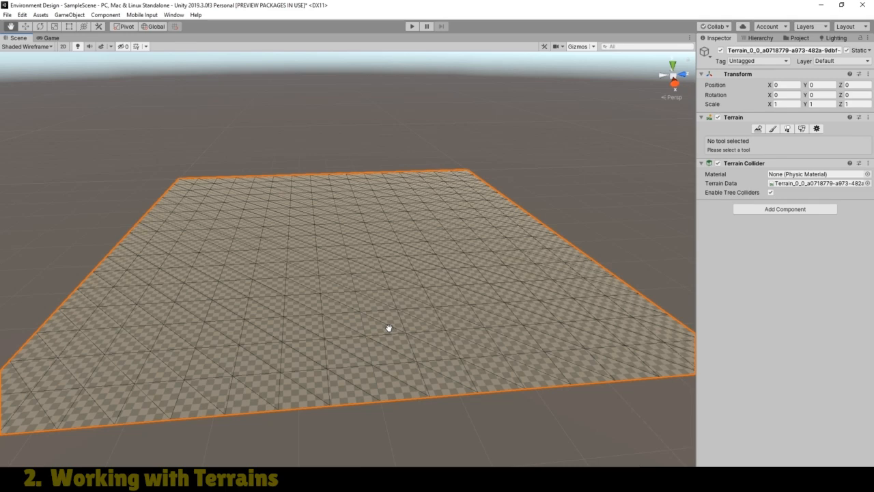
{"action": "scroll", "coordinate": [388, 329], "scroll_direction": "up", "scroll_amount": 1}
{"action": "right_click_drag", "start_coordinate": [388, 330], "coordinate": [374, 328]}
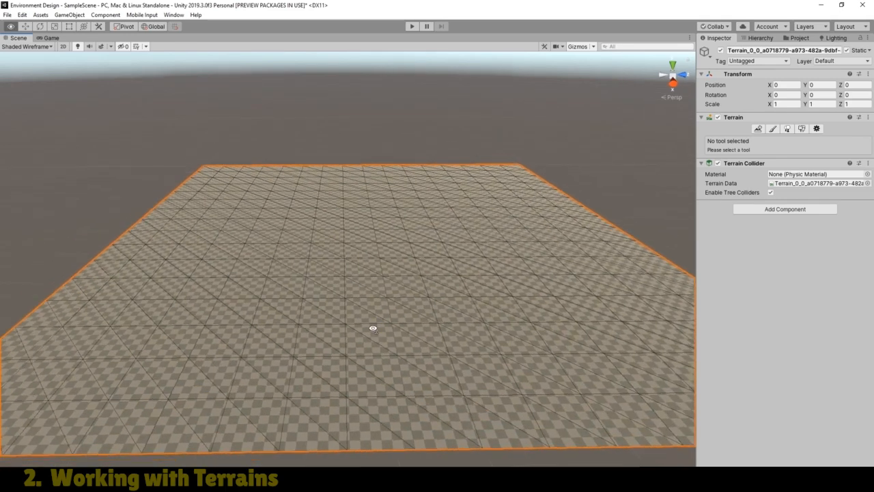
{"action": "left_click_drag", "start_coordinate": [374, 328], "coordinate": [336, 311]}
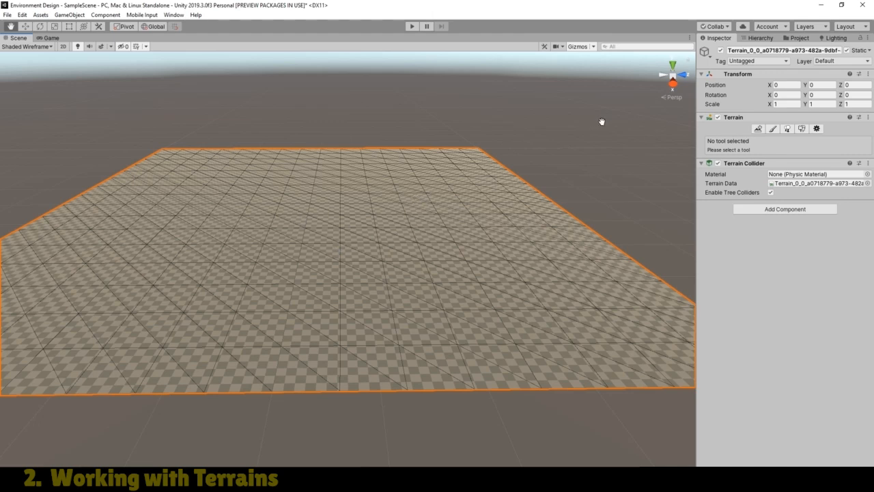
Step: Place the FPSController prefab from the Standard Assets first-person character prefabs onto the terrain
{"action": "left_click", "coordinate": [801, 38]}
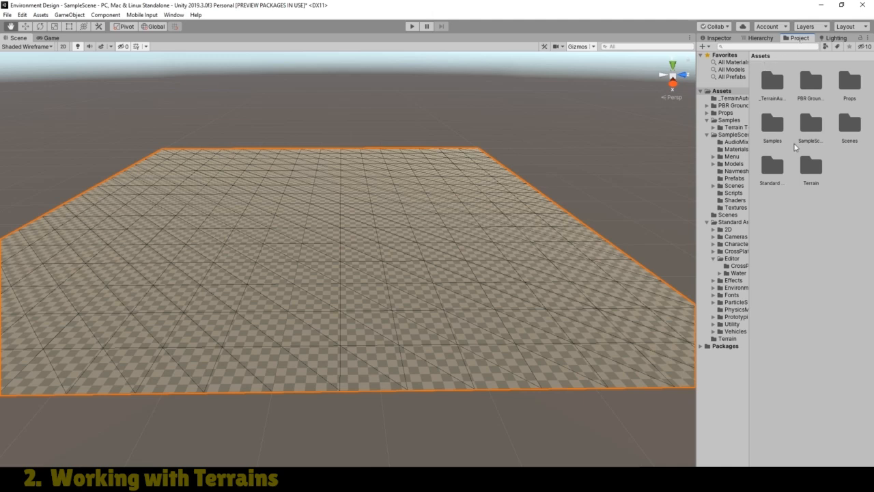
{"action": "double_click", "coordinate": [778, 162]}
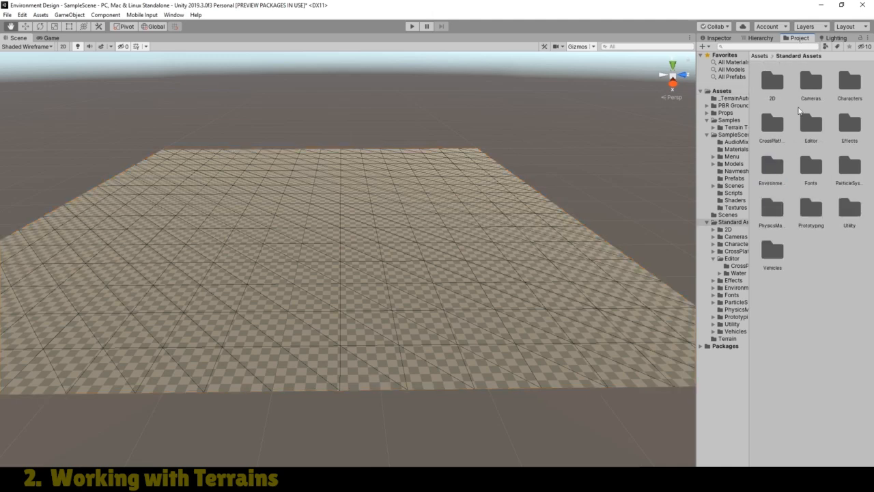
{"action": "double_click", "coordinate": [850, 83]}
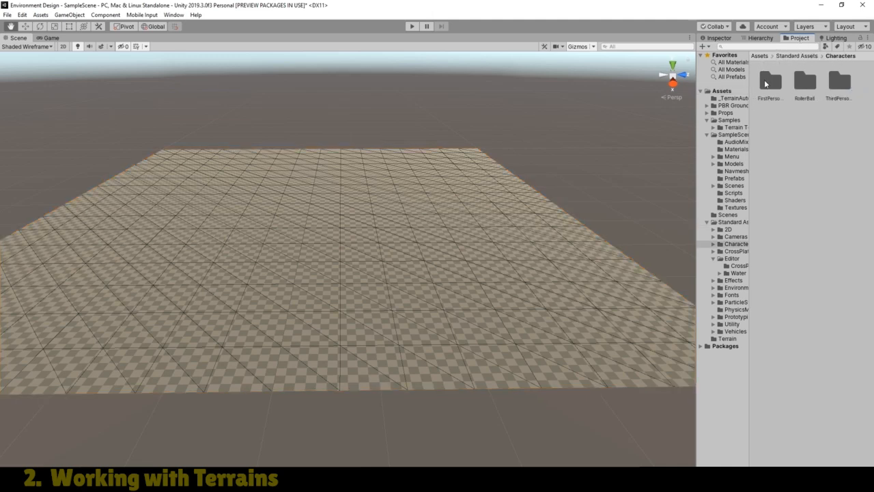
{"action": "double_click", "coordinate": [769, 83]}
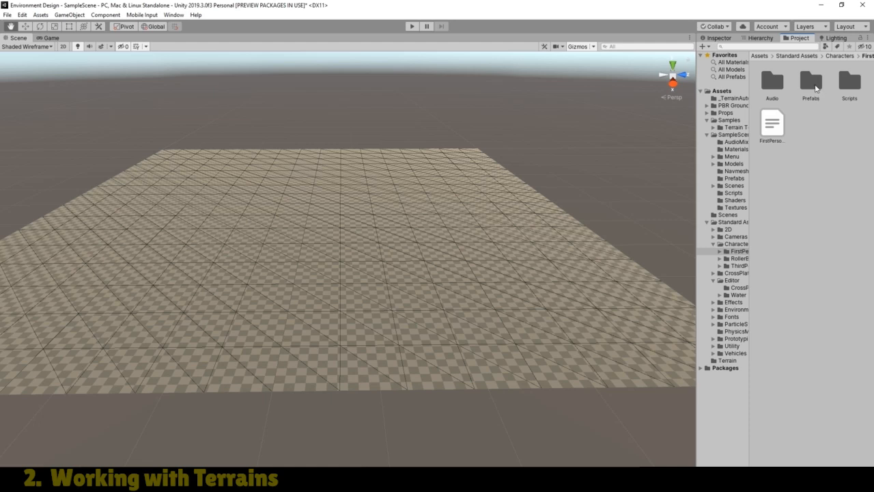
{"action": "double_click", "coordinate": [816, 86]}
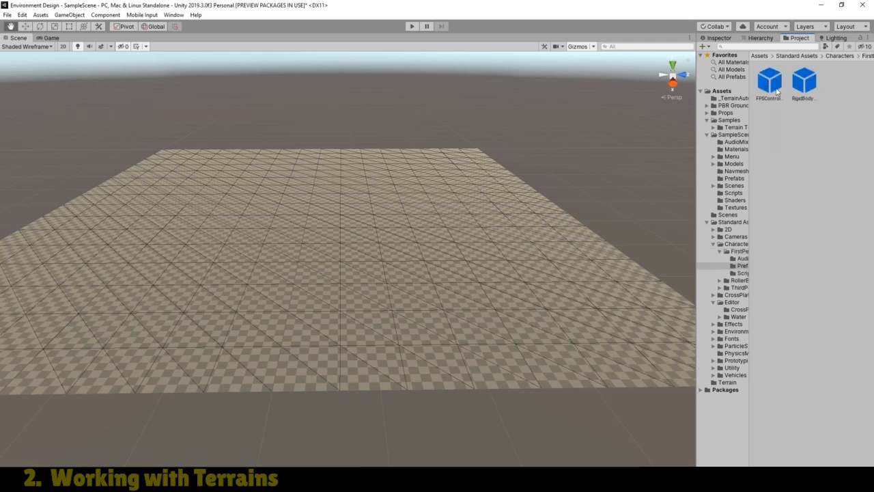
{"action": "left_click_drag", "start_coordinate": [770, 86], "coordinate": [462, 235]}
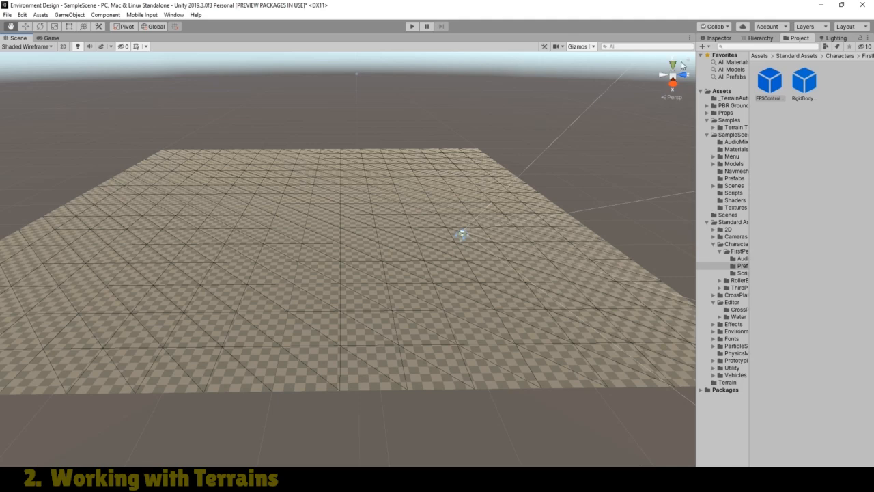
Step: Focus on the FPSController and raise it vertically with the Move tool so it stands above the terrain surface
{"action": "left_click", "coordinate": [759, 37]}
{"action": "left_click", "coordinate": [749, 70]}
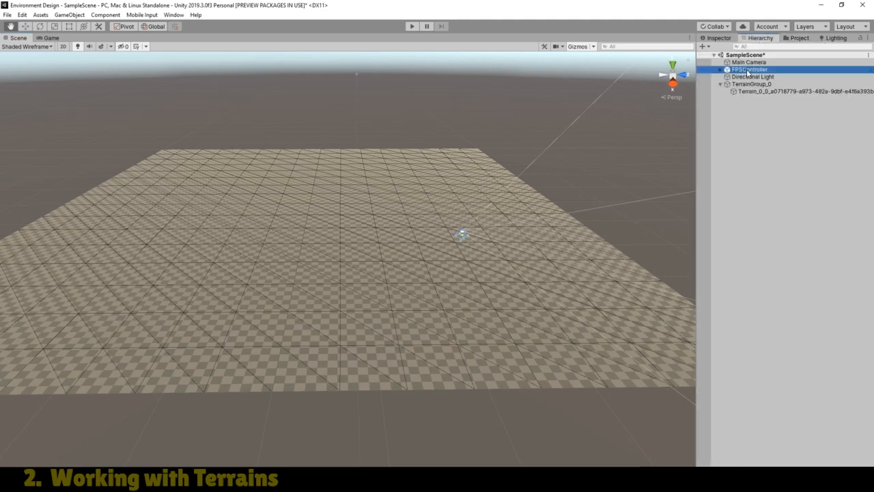
{"action": "double_click", "coordinate": [749, 71]}
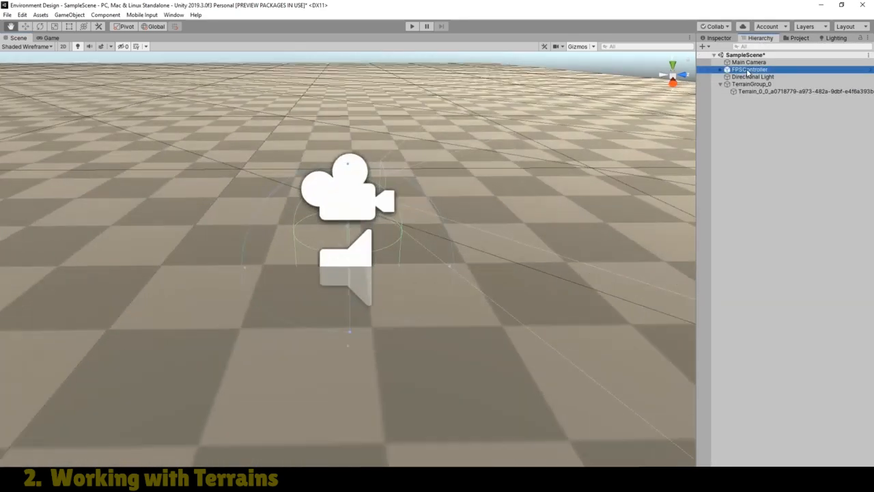
{"action": "left_click", "coordinate": [27, 26]}
{"action": "left_click_drag", "start_coordinate": [347, 234], "coordinate": [348, 91]}
{"action": "scroll", "coordinate": [369, 231], "scroll_direction": "down", "scroll_amount": 6}
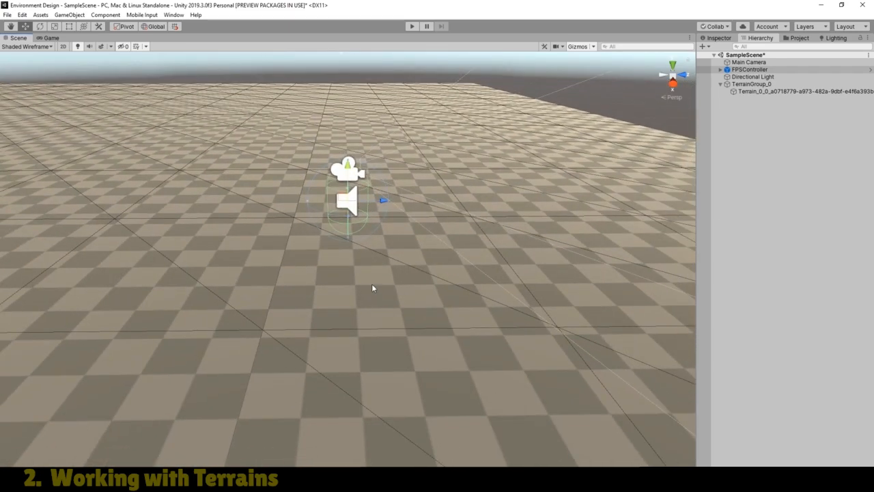
{"action": "scroll", "coordinate": [373, 288], "scroll_direction": "down", "scroll_amount": 2}
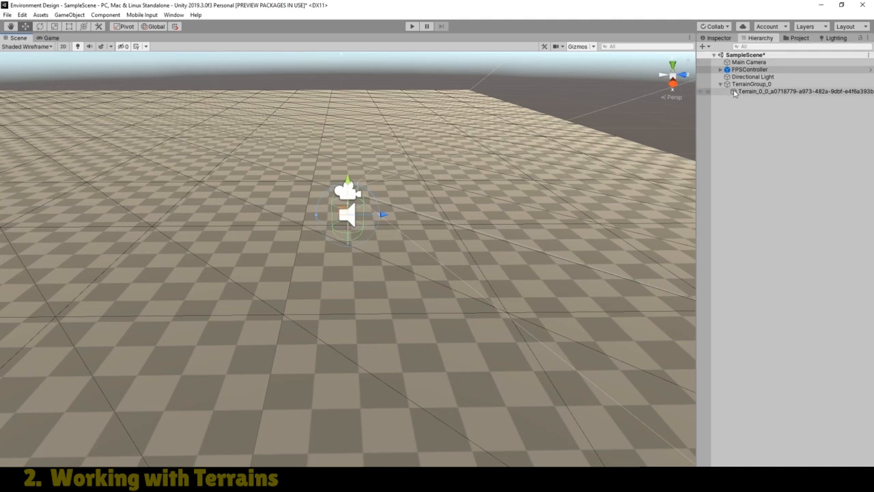
Step: Check the FPSController's child FirstPersonCharacter camera, and delete the scene's Main Camera
{"action": "left_click", "coordinate": [723, 71]}
{"action": "left_click", "coordinate": [721, 70]}
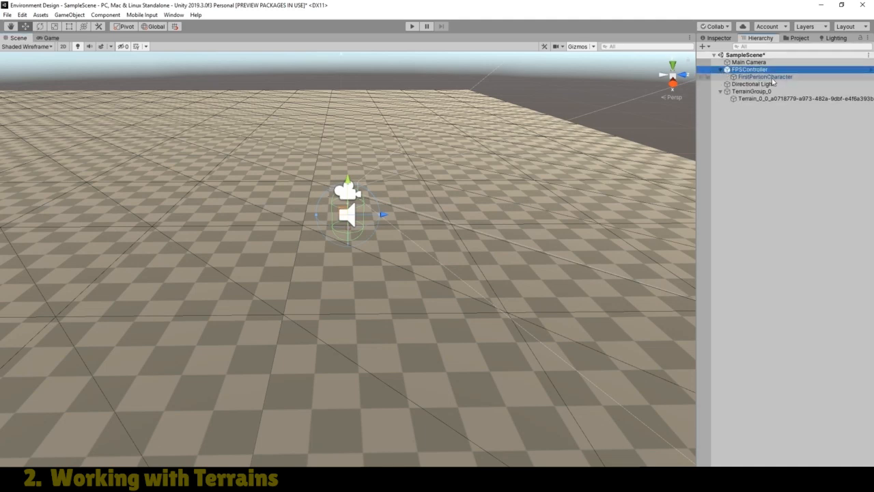
{"action": "left_click", "coordinate": [782, 77]}
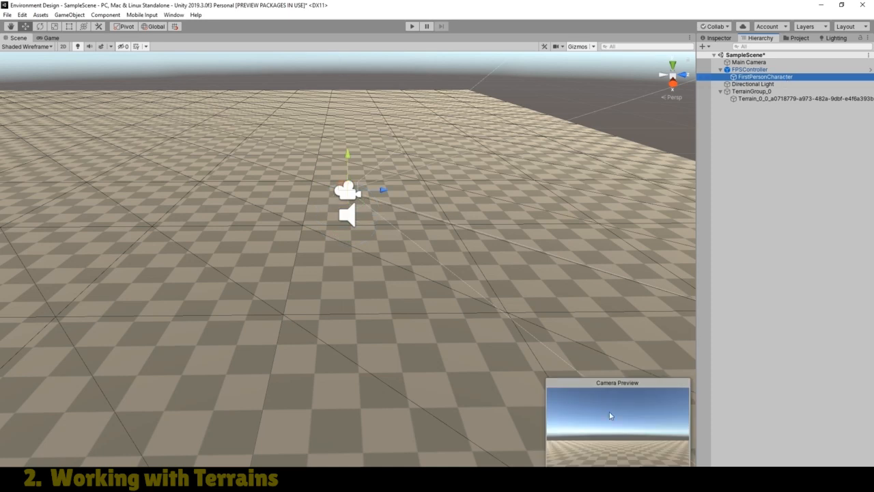
{"action": "left_click", "coordinate": [749, 63]}
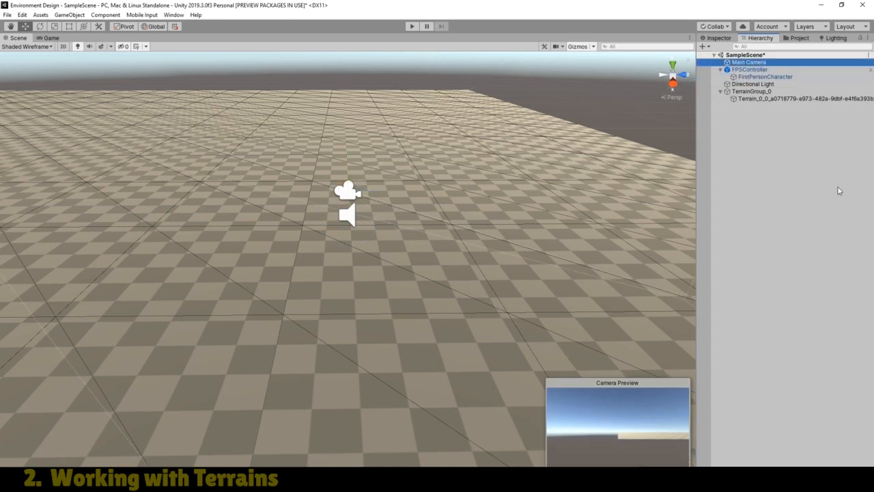
{"action": "key", "text": "Delete"}
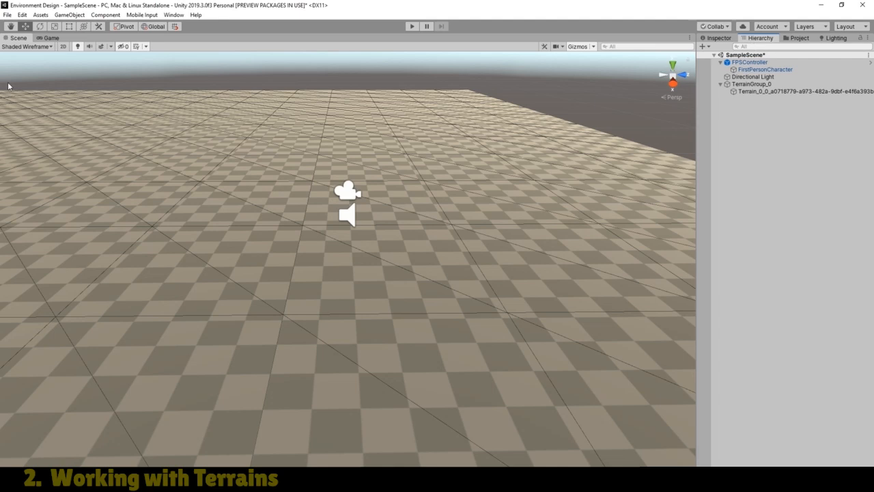
Step: Show the rendering statistics over the Game view and briefly run the scene in play mode
{"action": "left_click", "coordinate": [49, 38]}
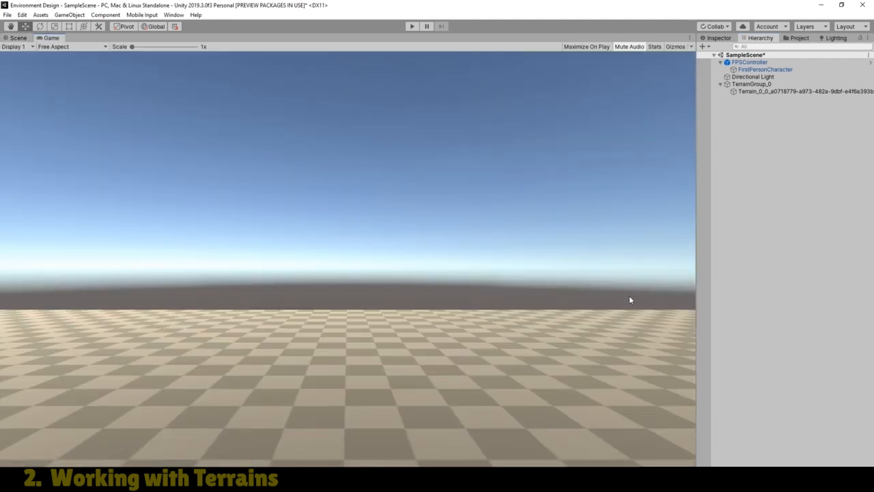
{"action": "left_click", "coordinate": [655, 46]}
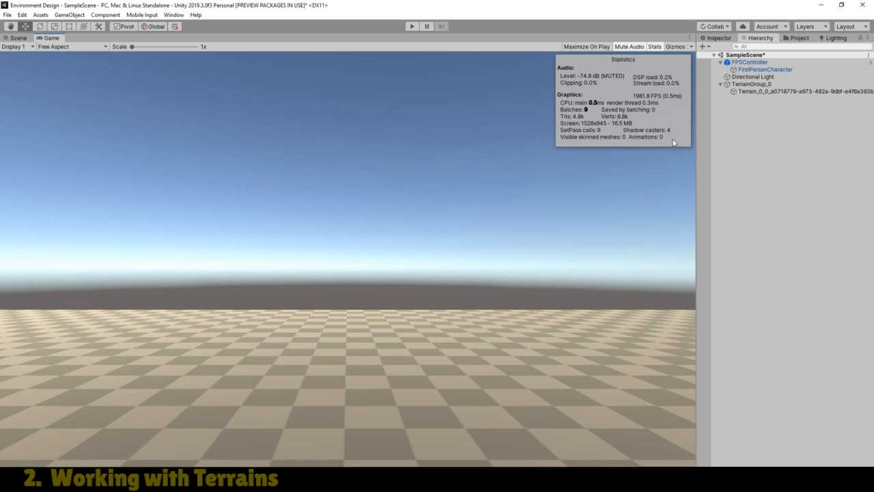
{"action": "left_click", "coordinate": [412, 26]}
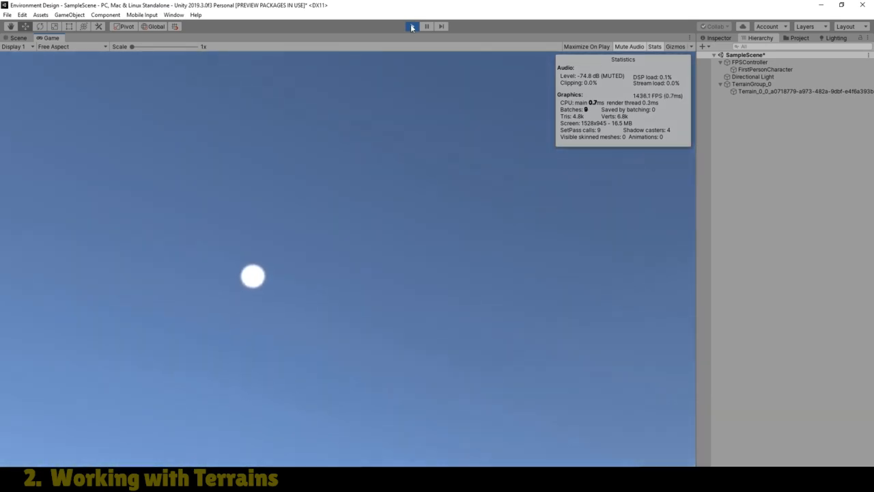
{"action": "left_click", "coordinate": [412, 26]}
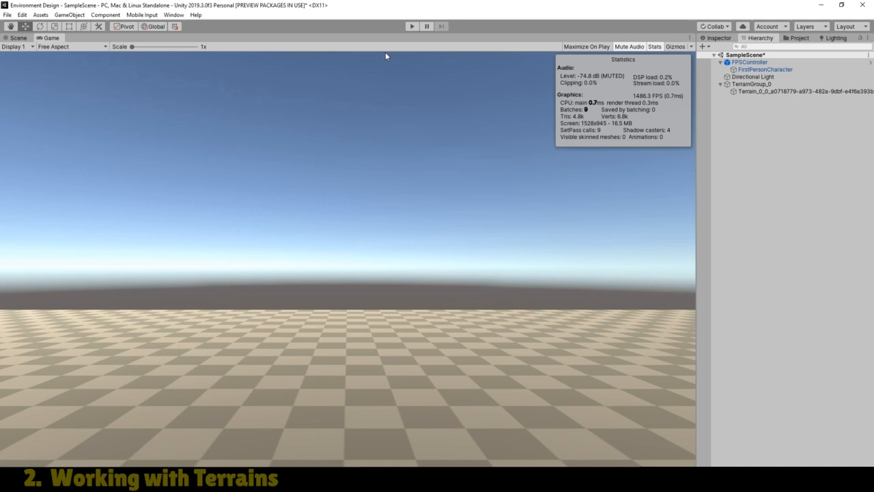
Step: Select the terrain in the Scene view and set up the Stamp Terrain tool with the terrainstamp_mountain01 brush
{"action": "left_click", "coordinate": [19, 37]}
{"action": "scroll", "coordinate": [345, 269], "scroll_direction": "down", "scroll_amount": 3}
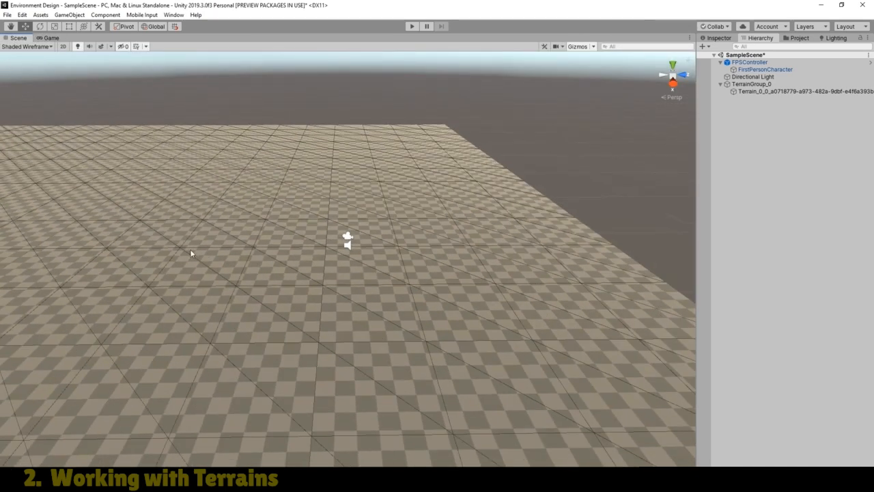
{"action": "left_click", "coordinate": [766, 93]}
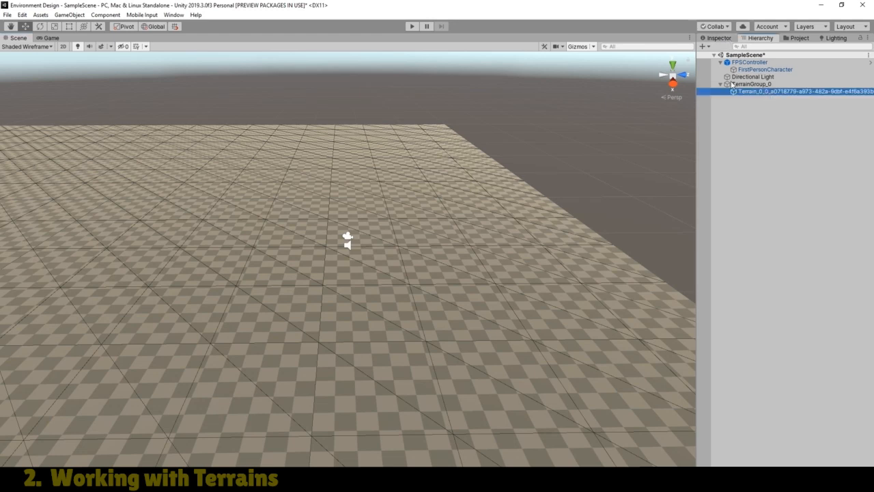
{"action": "left_click", "coordinate": [718, 38]}
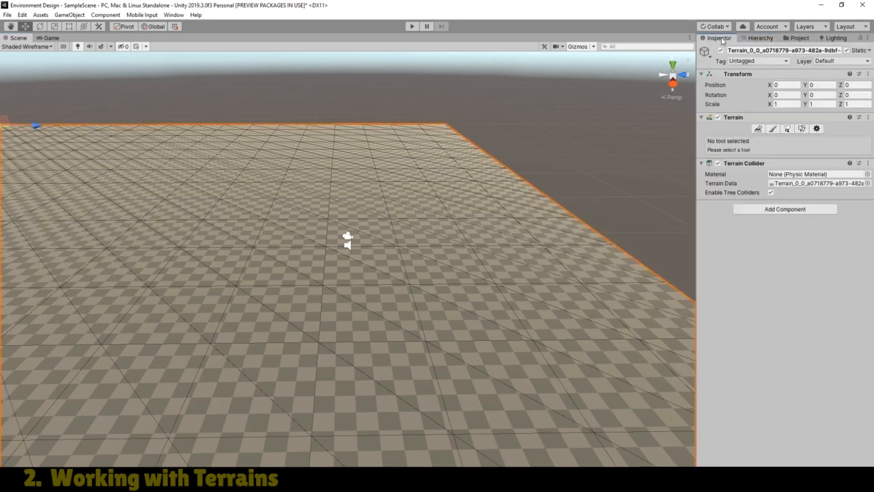
{"action": "left_click", "coordinate": [774, 130]}
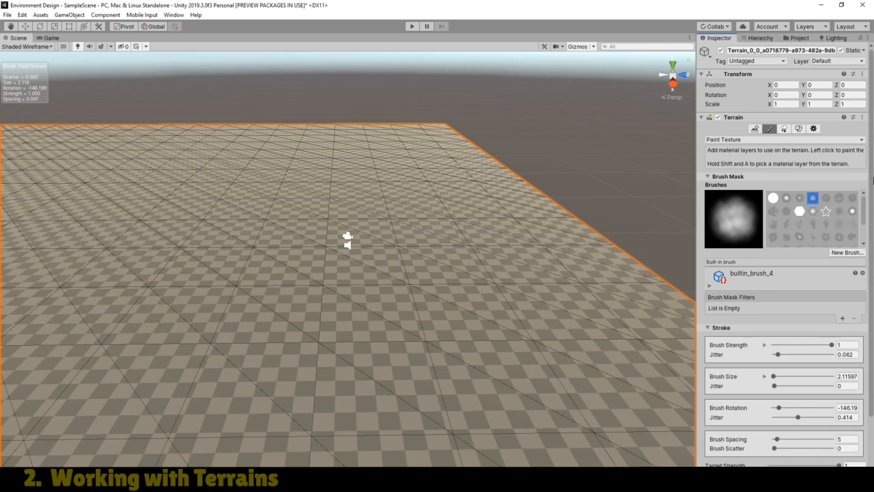
{"action": "left_click", "coordinate": [847, 141]}
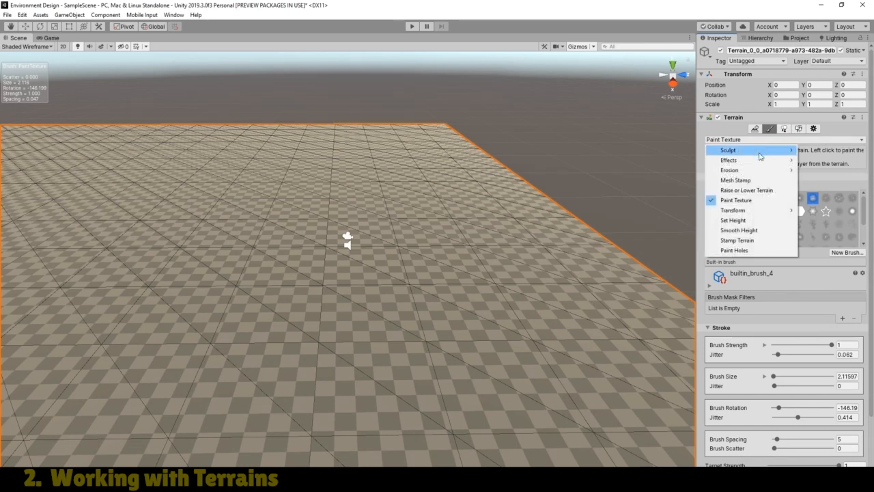
{"action": "mouse_move", "coordinate": [758, 170]}
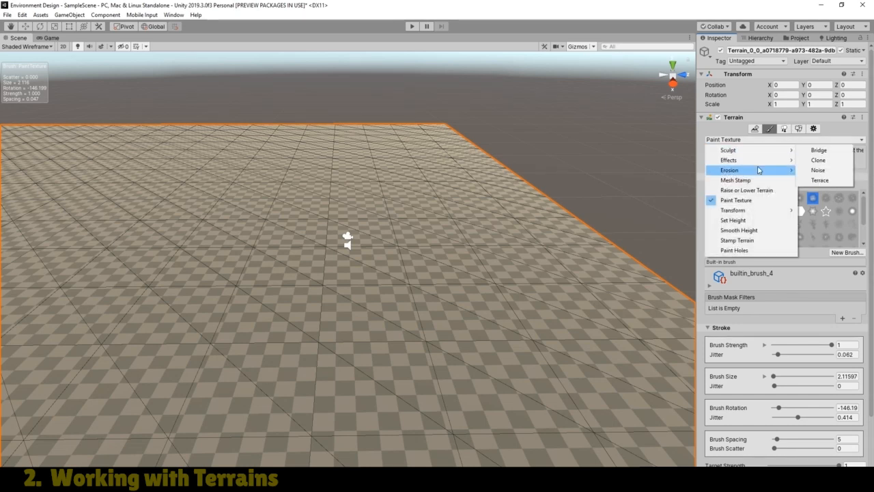
{"action": "left_click", "coordinate": [753, 241]}
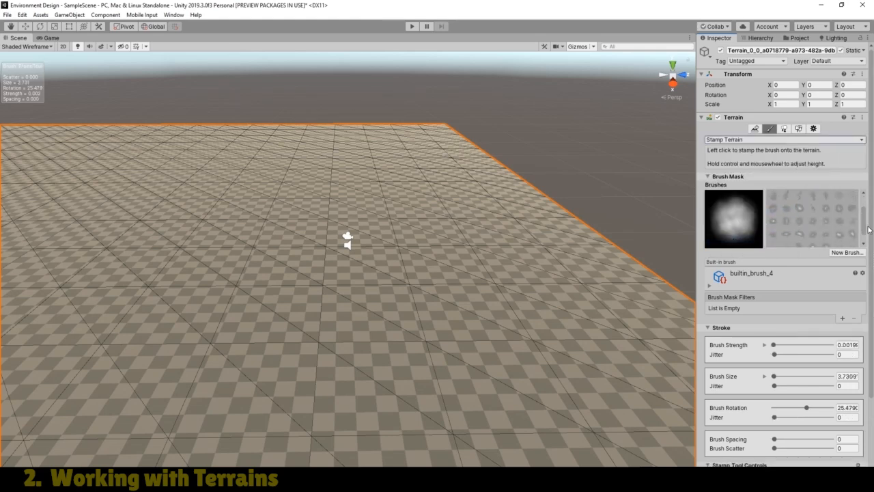
{"action": "mouse_move", "coordinate": [870, 211]}
{"action": "left_mouse_down"}
{"action": "mouse_move", "coordinate": [872, 236]}
{"action": "mouse_move", "coordinate": [872, 225]}
{"action": "left_mouse_up"}
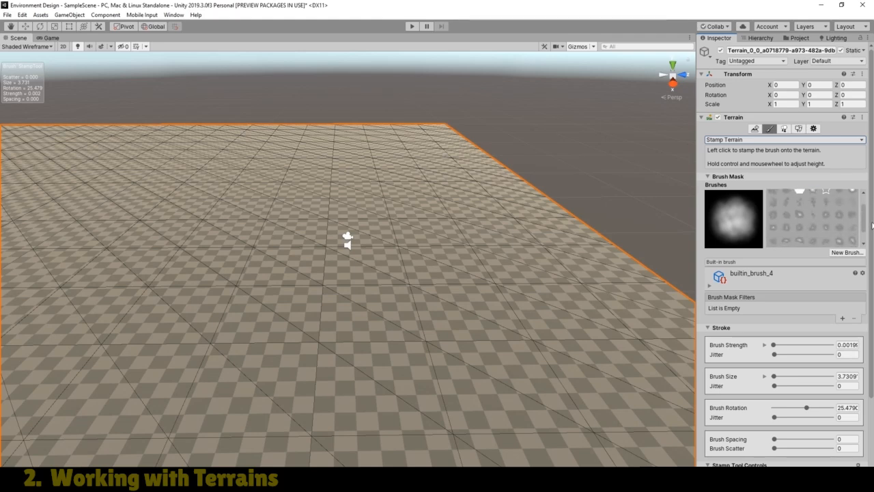
{"action": "left_click", "coordinate": [827, 216]}
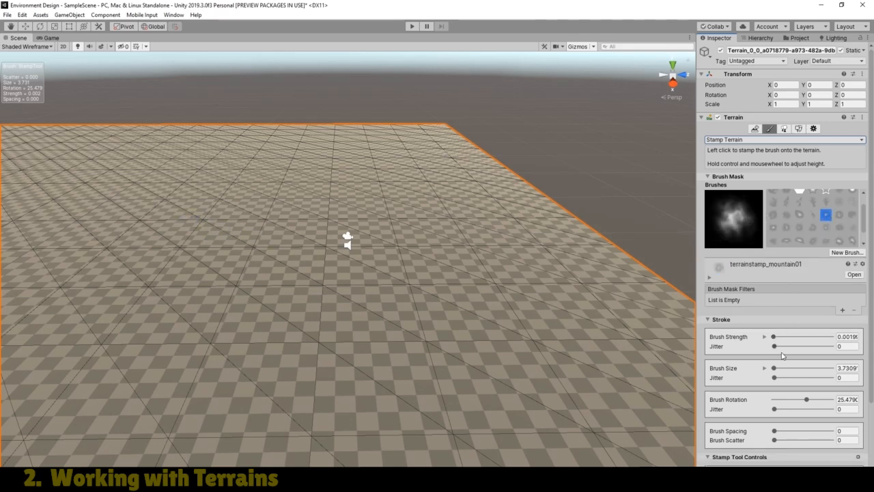
Step: Set the stamp's brush size to 63 and brush strength to 0.836, and turn off Subtract
{"action": "mouse_move", "coordinate": [777, 370]}
{"action": "left_mouse_down"}
{"action": "mouse_move", "coordinate": [812, 368]}
{"action": "mouse_move", "coordinate": [780, 368]}
{"action": "left_mouse_up"}
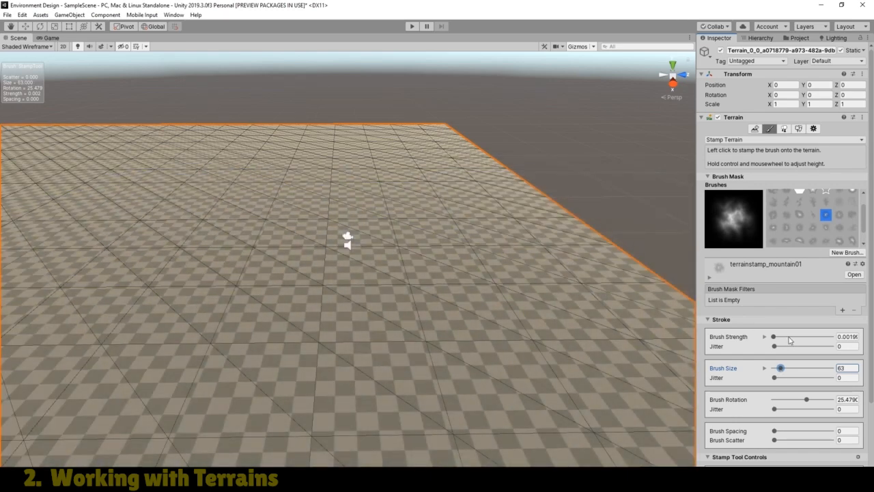
{"action": "left_click_drag", "start_coordinate": [777, 338], "coordinate": [781, 337]}
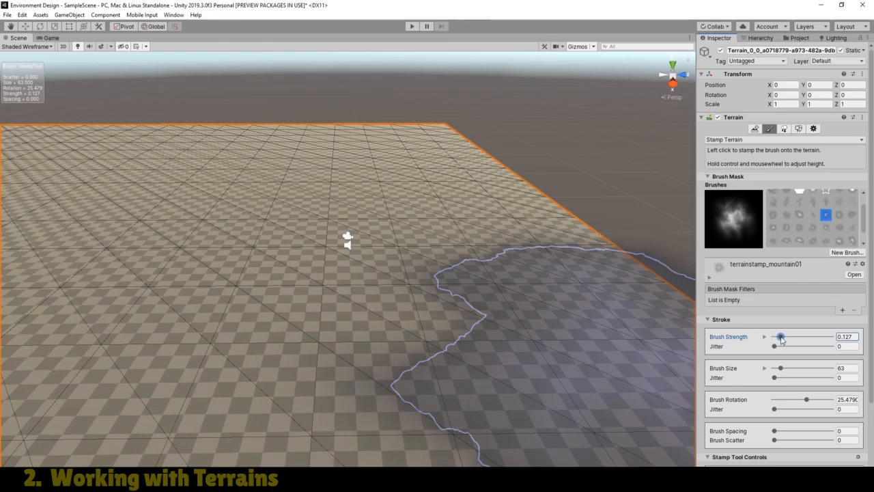
{"action": "left_click_drag", "start_coordinate": [782, 337], "coordinate": [823, 336]}
{"action": "scroll", "coordinate": [787, 401], "scroll_direction": "down", "scroll_amount": 3}
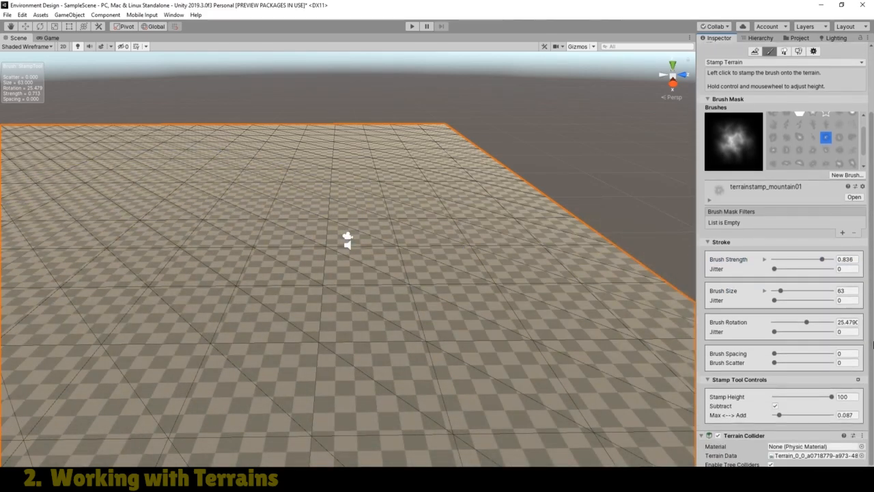
{"action": "left_click", "coordinate": [775, 401]}
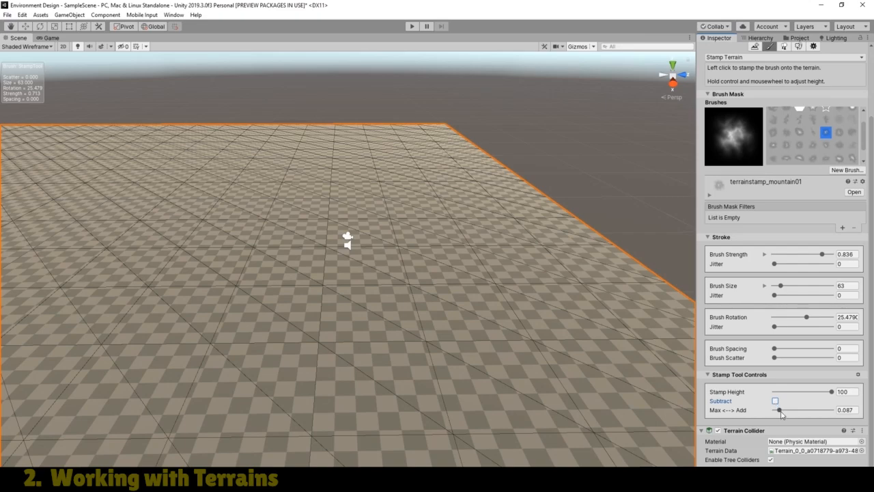
Step: Reduce the brush strength to 0.118 and stamp the mountain onto the terrain beside the FPSController
{"action": "scroll", "coordinate": [782, 410], "scroll_direction": "up", "scroll_amount": 3}
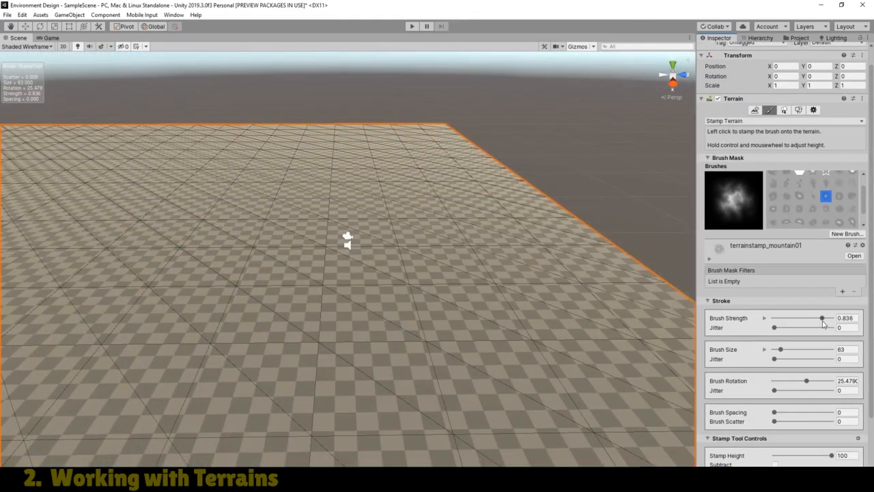
{"action": "left_click_drag", "start_coordinate": [822, 319], "coordinate": [780, 319]}
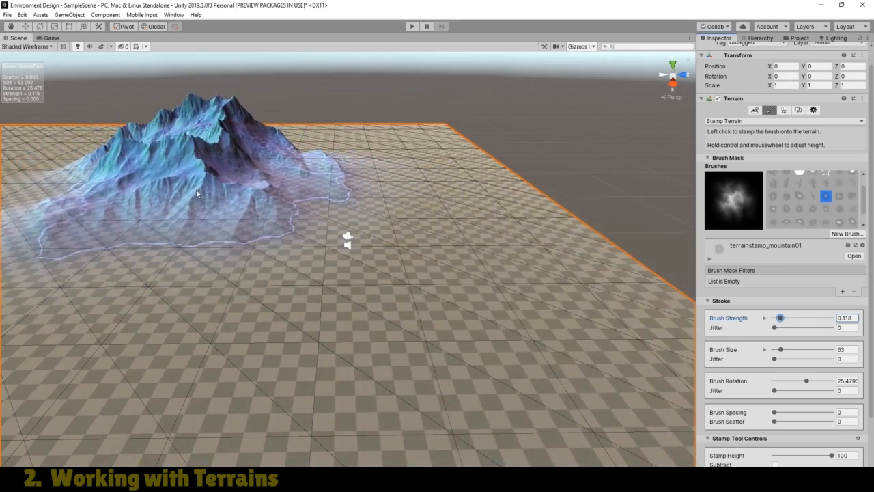
{"action": "left_click", "coordinate": [196, 189]}
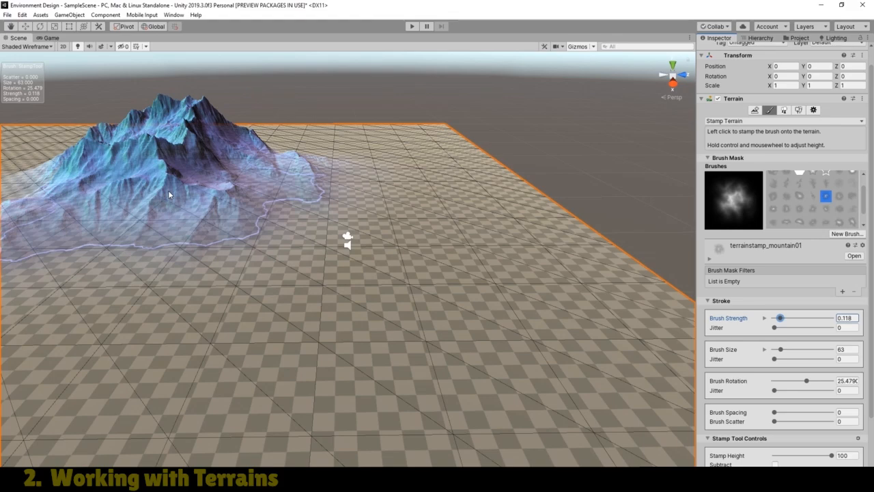
{"action": "left_click", "coordinate": [168, 190]}
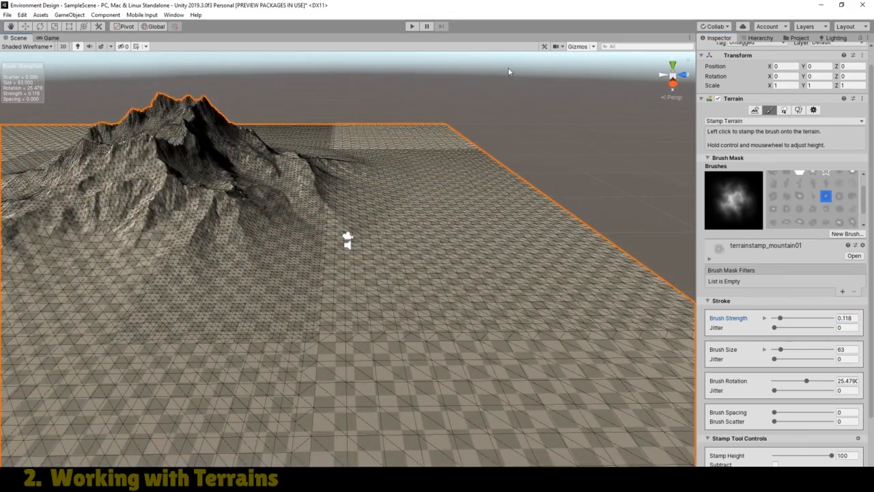
Step: Examine the stamped mountain's shape and wireframe density from several angles and distances
{"action": "left_click", "coordinate": [11, 26]}
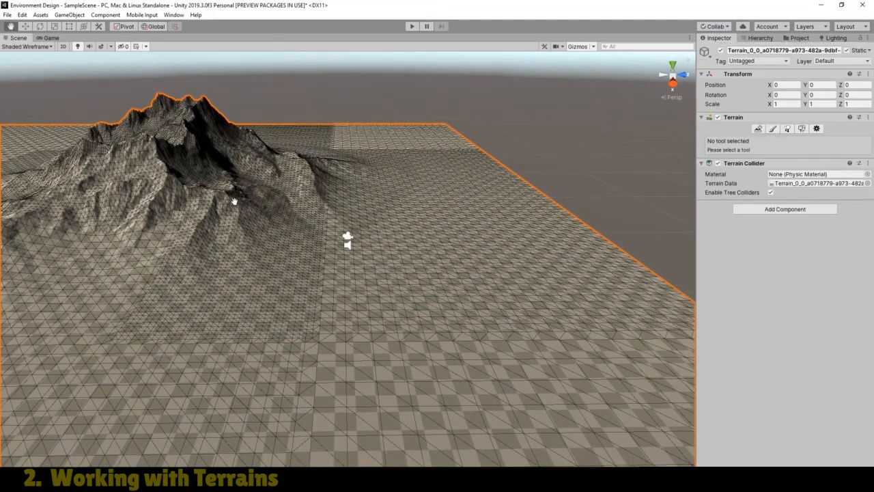
{"action": "left_click_drag", "start_coordinate": [233, 201], "coordinate": [403, 179]}
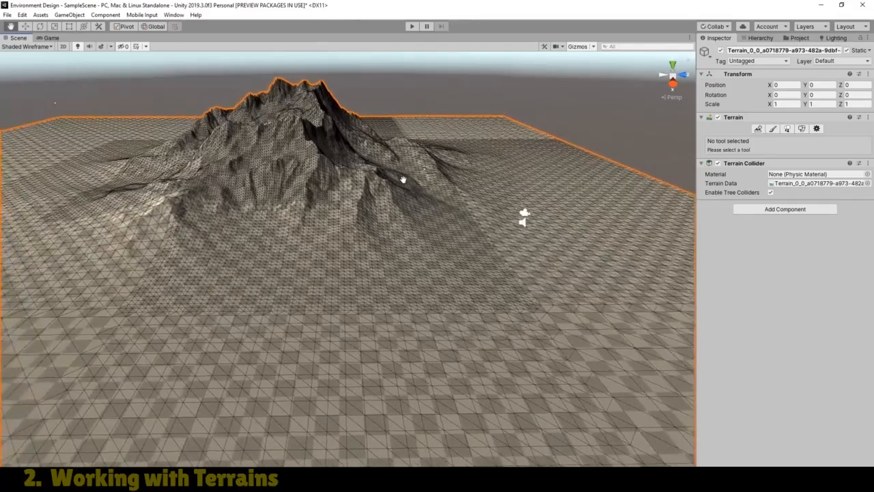
{"action": "scroll", "coordinate": [329, 188], "scroll_direction": "up", "scroll_amount": 4}
{"action": "left_click_drag", "start_coordinate": [334, 176], "coordinate": [493, 302]}
{"action": "right_click_drag", "start_coordinate": [473, 238], "coordinate": [443, 248]}
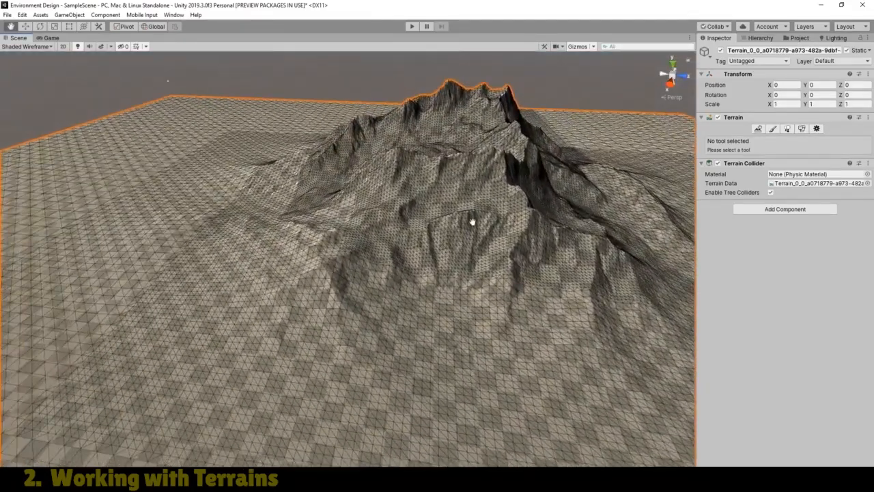
{"action": "left_click_drag", "start_coordinate": [472, 222], "coordinate": [186, 301]}
{"action": "left_click_drag", "start_coordinate": [349, 257], "coordinate": [500, 215]}
{"action": "scroll", "coordinate": [274, 265], "scroll_direction": "up", "scroll_amount": 5}
{"action": "right_click_drag", "start_coordinate": [416, 236], "coordinate": [463, 209]}
{"action": "left_click_drag", "start_coordinate": [331, 263], "coordinate": [479, 204]}
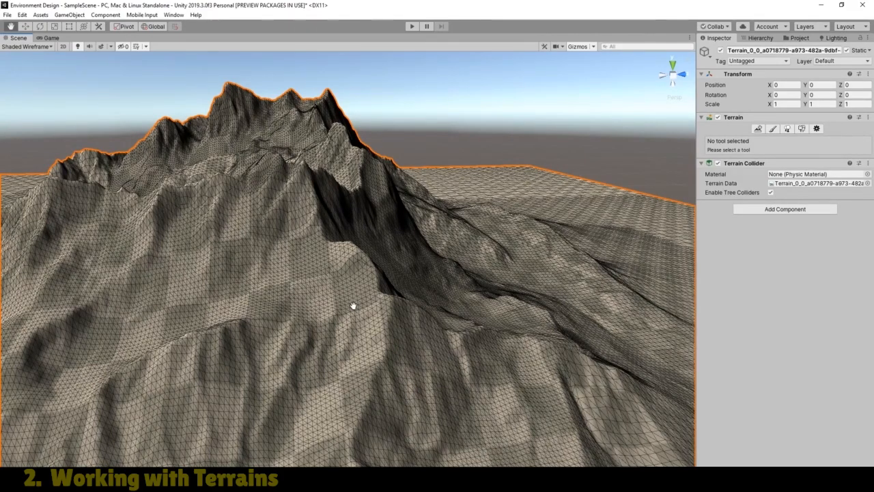
{"action": "scroll", "coordinate": [353, 305], "scroll_direction": "down", "scroll_amount": 10}
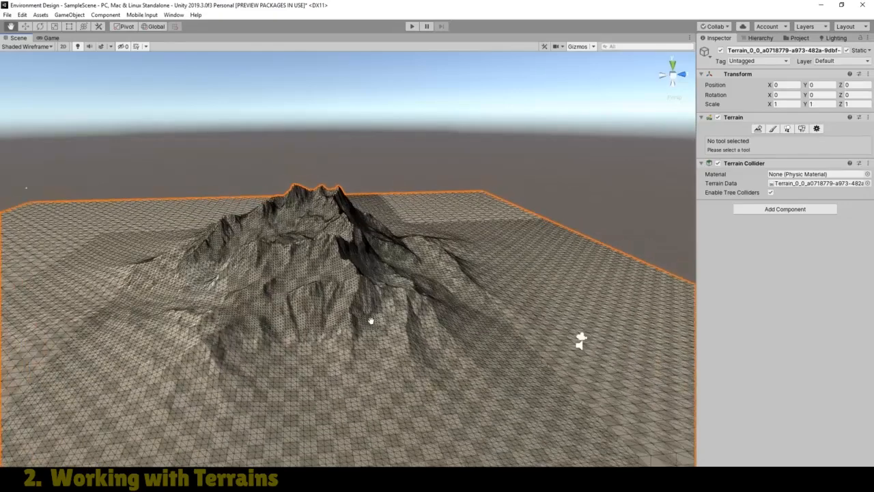
{"action": "left_click_drag", "start_coordinate": [371, 321], "coordinate": [282, 289]}
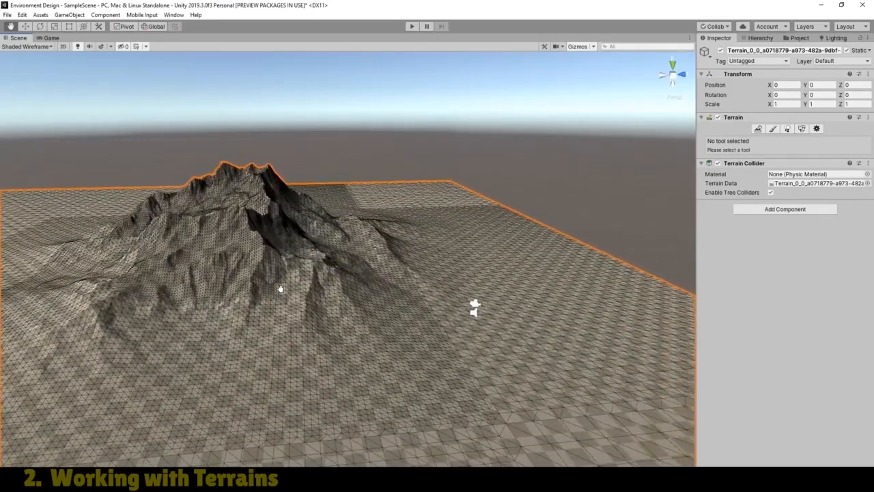
Step: Play-test the scene in the Game view, walking near the mountain and checking the rendering statistics, and stop play mode
{"action": "left_click", "coordinate": [51, 38]}
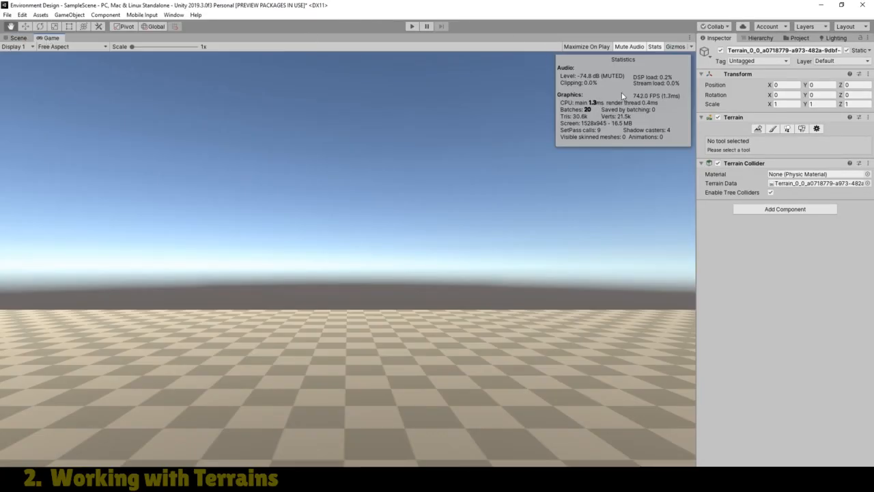
{"action": "left_click", "coordinate": [412, 26]}
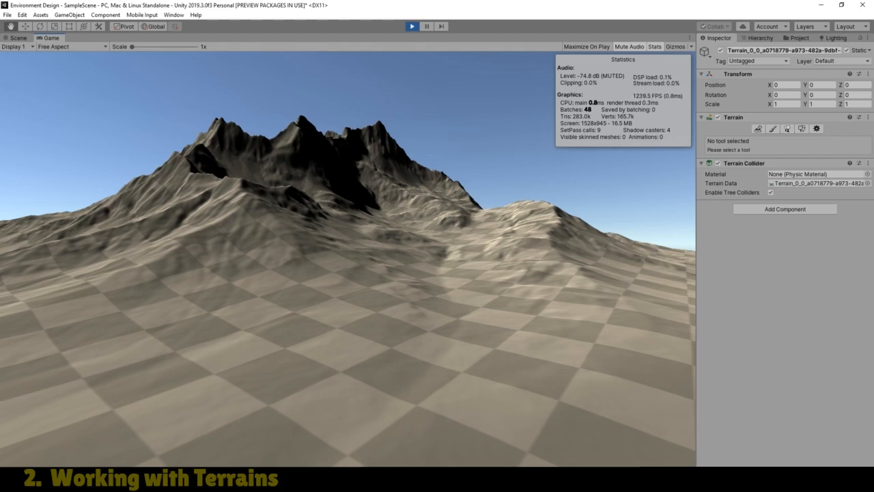
{"action": "key", "text": "s"}
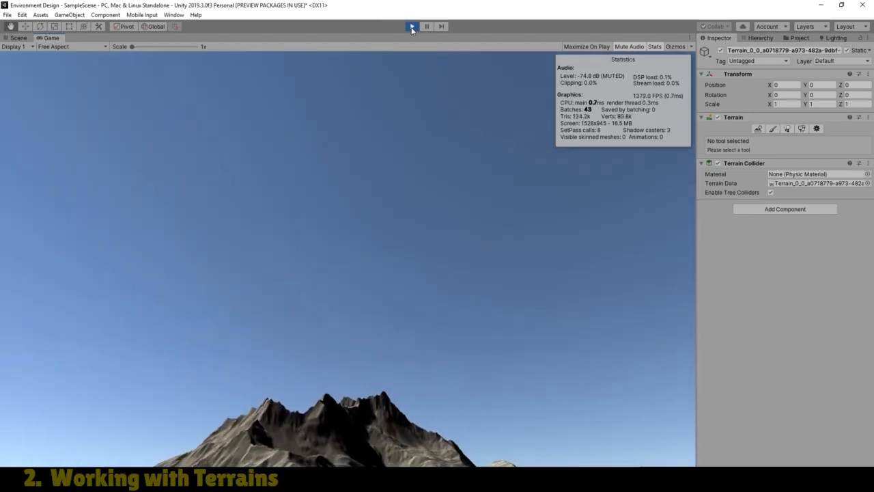
{"action": "left_click", "coordinate": [411, 27]}
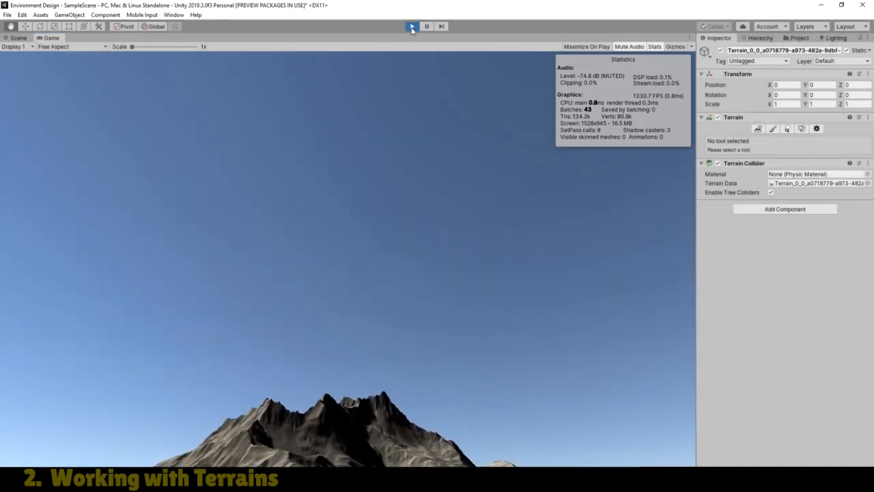
Step: Return to the Scene view, switch its draw mode to Shaded, and toggle the scene lighting off and back on
{"action": "left_click", "coordinate": [19, 39]}
{"action": "left_click_drag", "start_coordinate": [308, 265], "coordinate": [374, 274]}
{"action": "scroll", "coordinate": [392, 276], "scroll_direction": "up", "scroll_amount": 2}
{"action": "scroll", "coordinate": [389, 277], "scroll_direction": "up", "scroll_amount": 4}
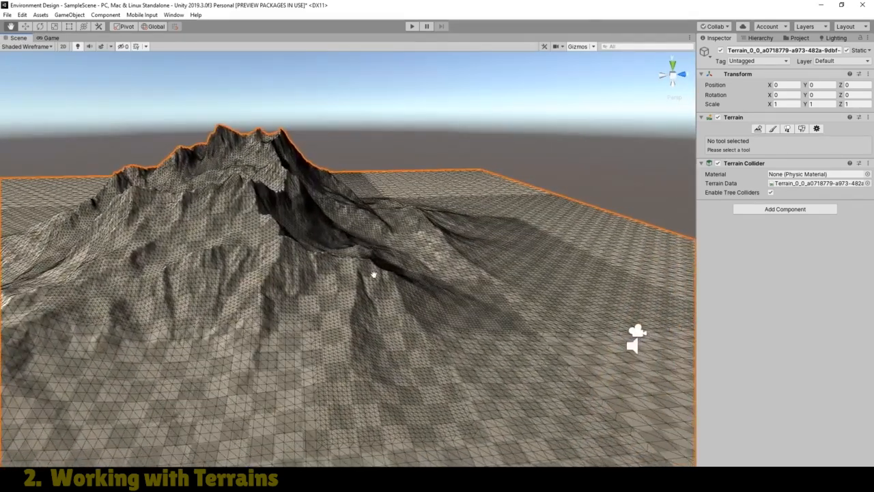
{"action": "left_click", "coordinate": [31, 46]}
{"action": "left_click", "coordinate": [20, 62]}
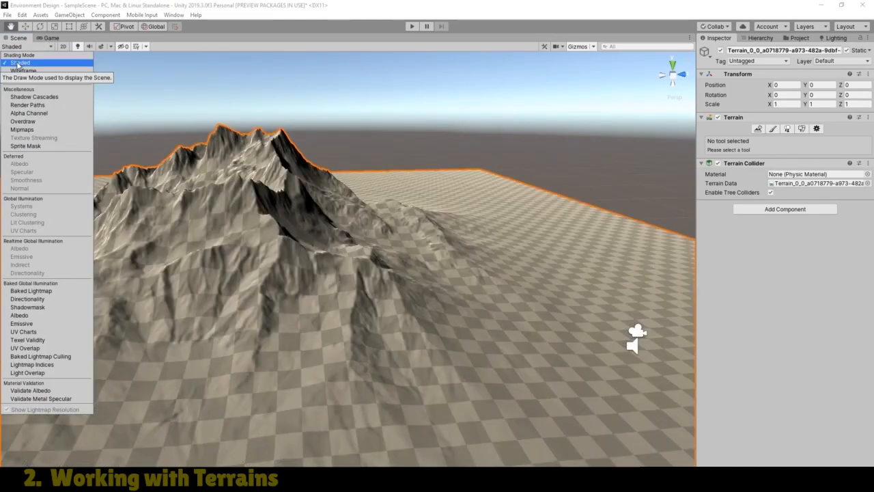
{"action": "left_click", "coordinate": [544, 22]}
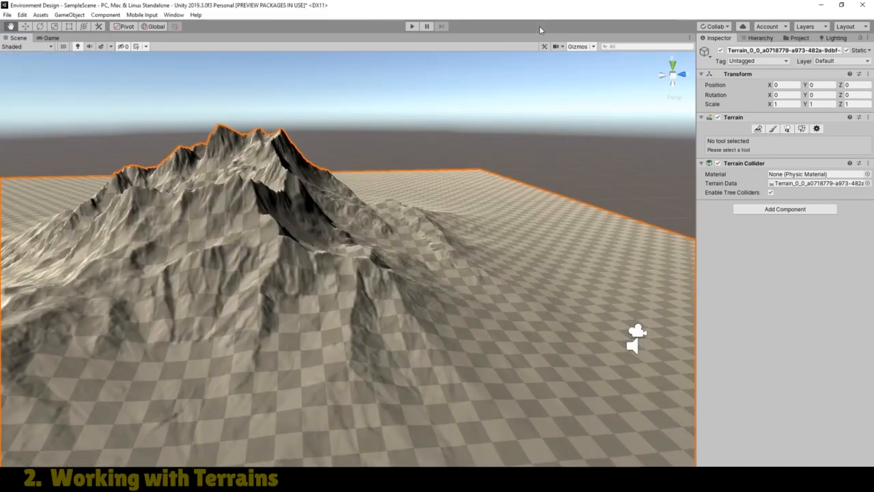
{"action": "left_click", "coordinate": [78, 46]}
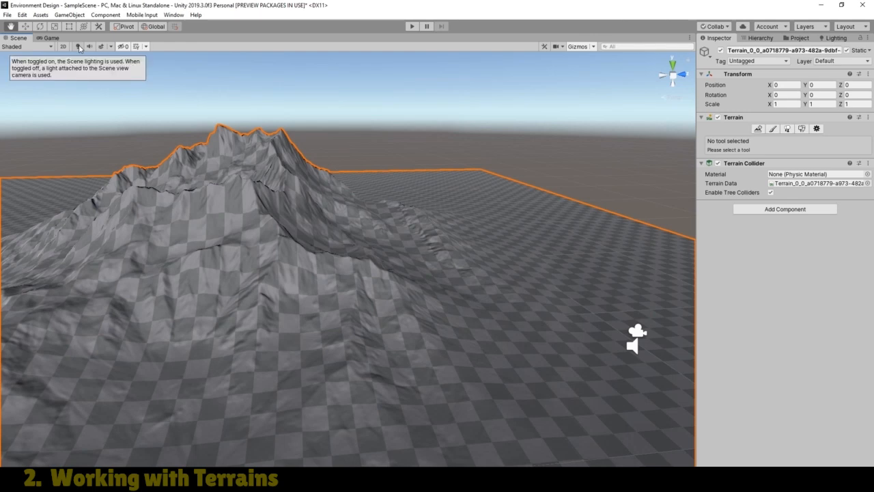
{"action": "left_click", "coordinate": [78, 46]}
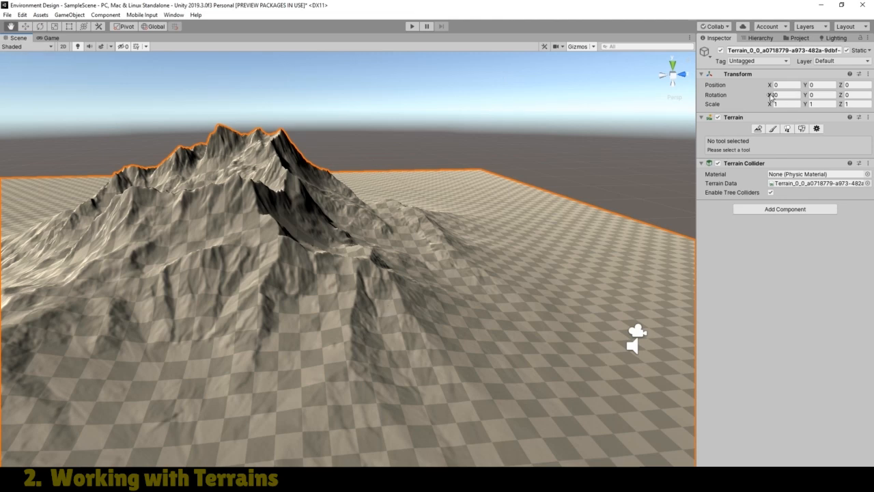
Step: Open the terrain object's Terrain Settings and review the Pixel Error, mesh resolution, texture resolution and lightmapping options
{"action": "left_click", "coordinate": [762, 38]}
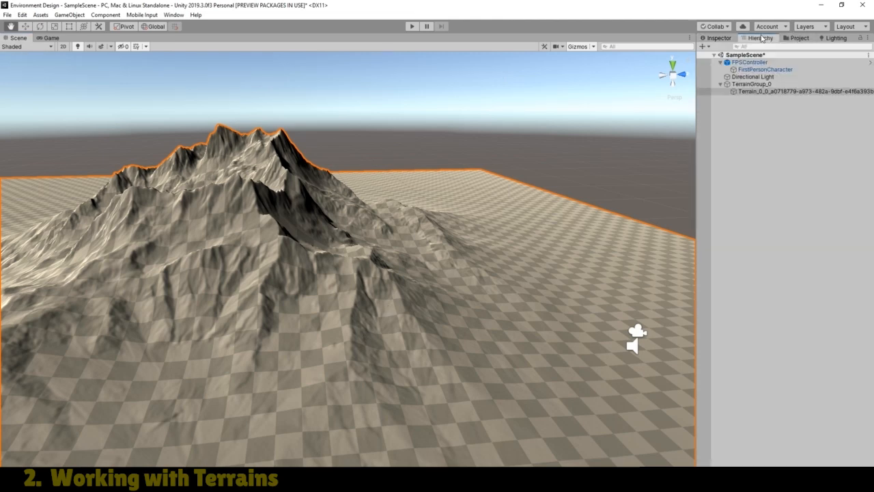
{"action": "left_click", "coordinate": [769, 93]}
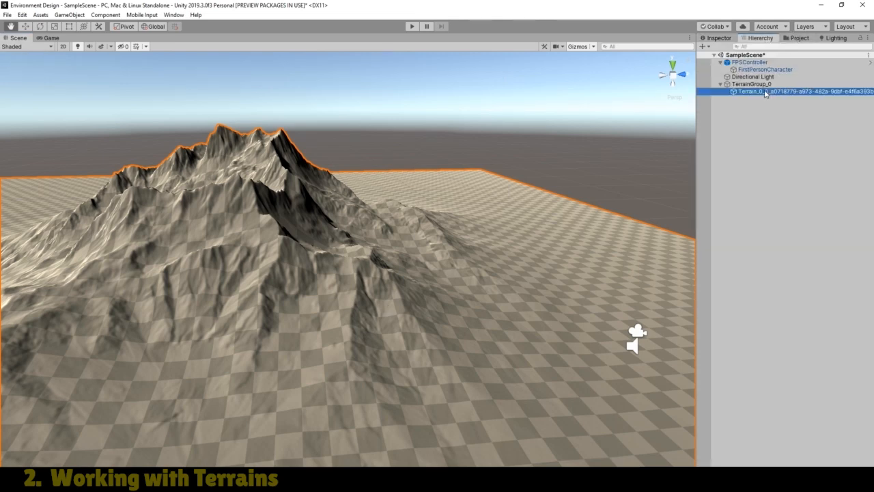
{"action": "left_click", "coordinate": [729, 39]}
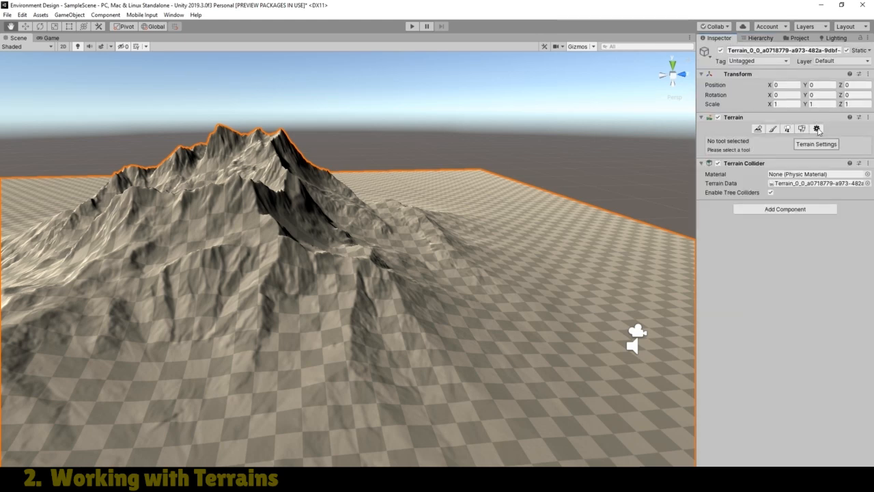
{"action": "left_click", "coordinate": [818, 129]}
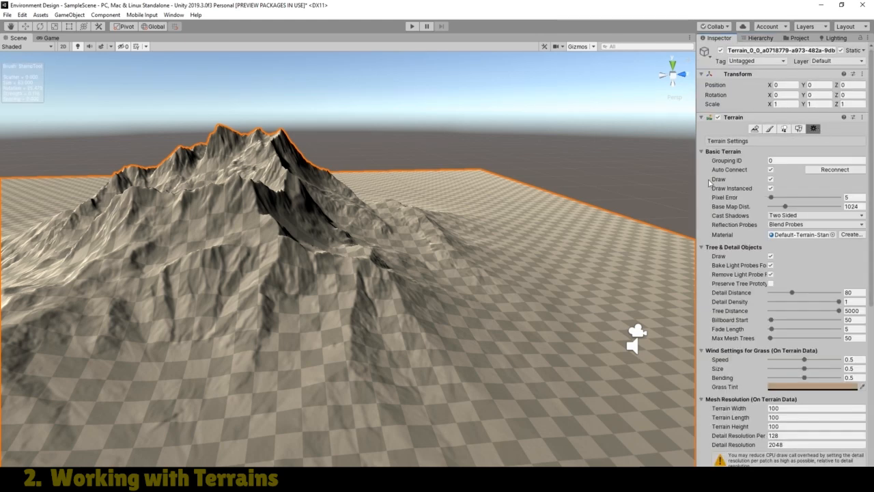
{"action": "mouse_move", "coordinate": [730, 199]}
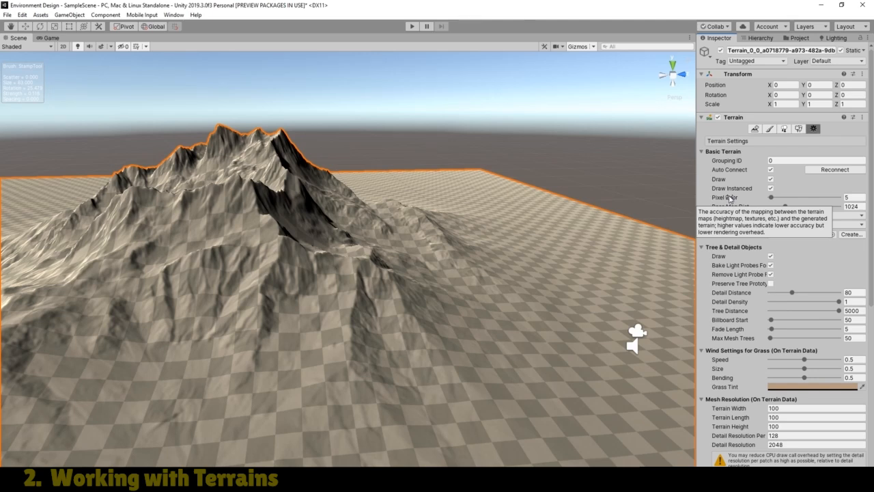
{"action": "left_click_drag", "start_coordinate": [872, 230], "coordinate": [873, 326]}
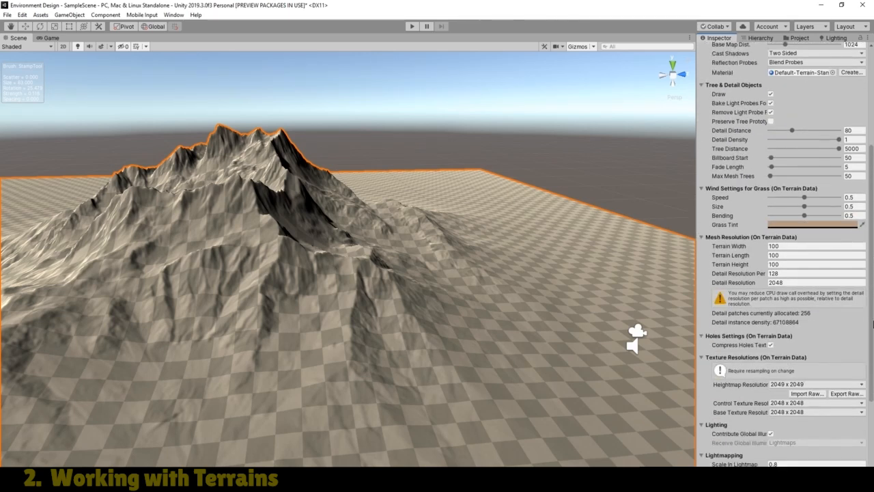
{"action": "scroll", "coordinate": [785, 355], "scroll_direction": "down", "scroll_amount": 3}
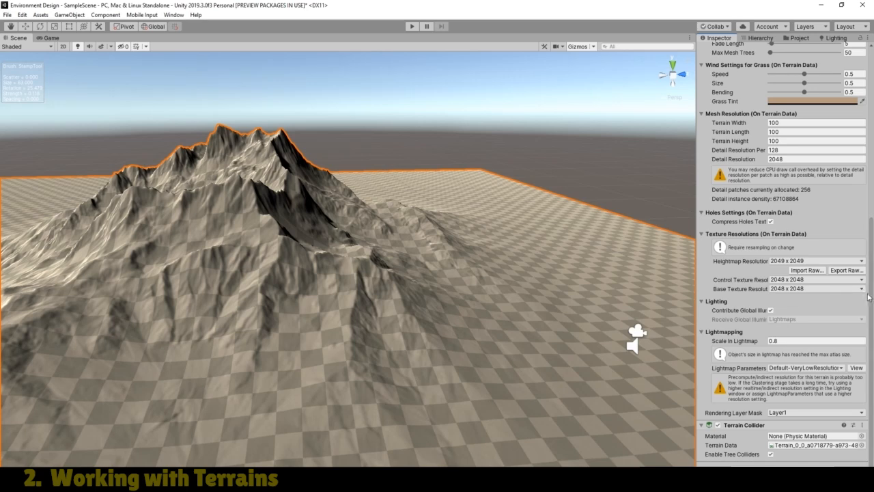
{"action": "scroll", "coordinate": [873, 254], "scroll_direction": "up", "scroll_amount": 2}
{"action": "scroll", "coordinate": [873, 254], "scroll_direction": "up", "scroll_amount": 6}
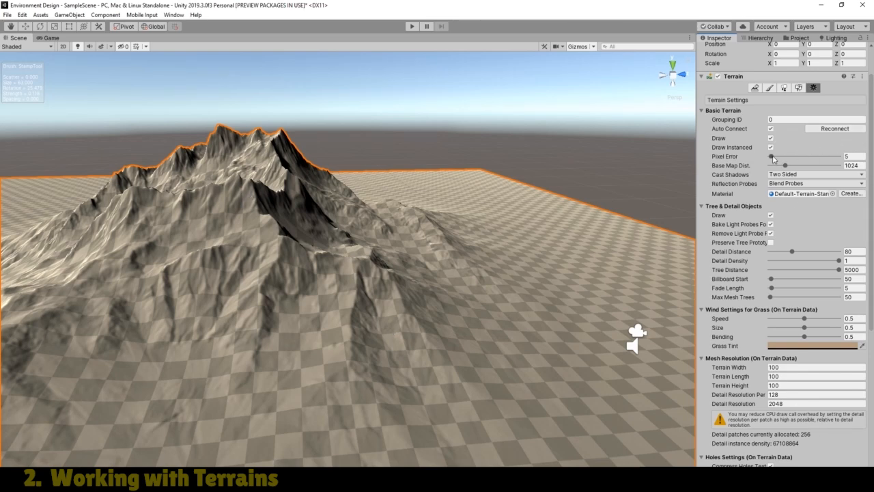
Step: Raise the terrain's Pixel Error to 111 and examine the mountain's mesh in Shaded Wireframe mode
{"action": "mouse_move", "coordinate": [773, 159]}
{"action": "left_mouse_down"}
{"action": "mouse_move", "coordinate": [820, 159]}
{"action": "mouse_move", "coordinate": [808, 157]}
{"action": "left_mouse_up"}
{"action": "left_click", "coordinate": [30, 47]}
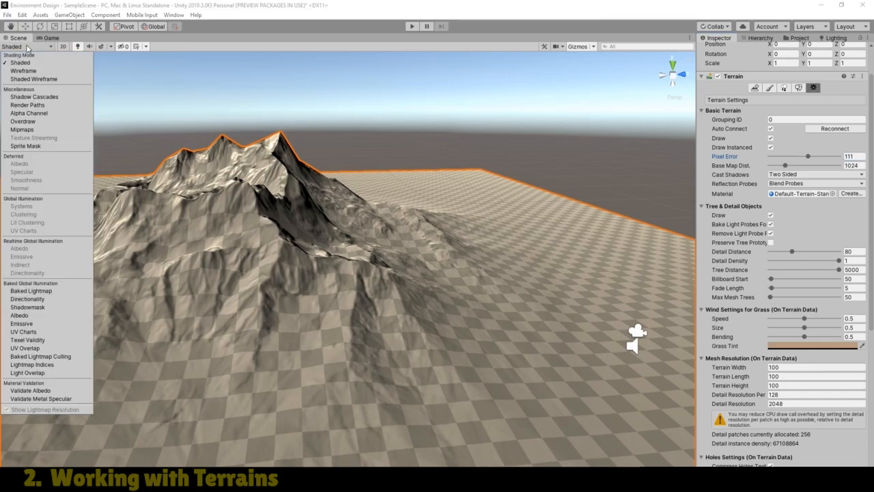
{"action": "left_click", "coordinate": [34, 78]}
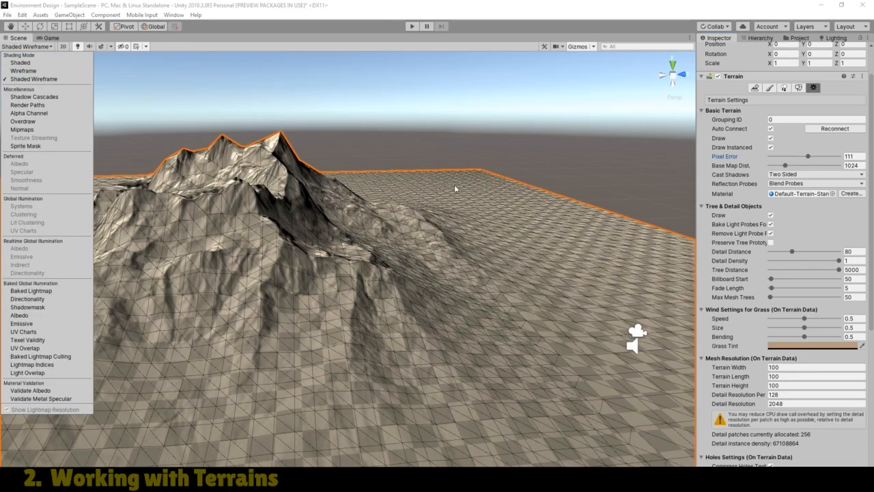
{"action": "left_click", "coordinate": [423, 137]}
{"action": "scroll", "coordinate": [252, 255], "scroll_direction": "up", "scroll_amount": 5}
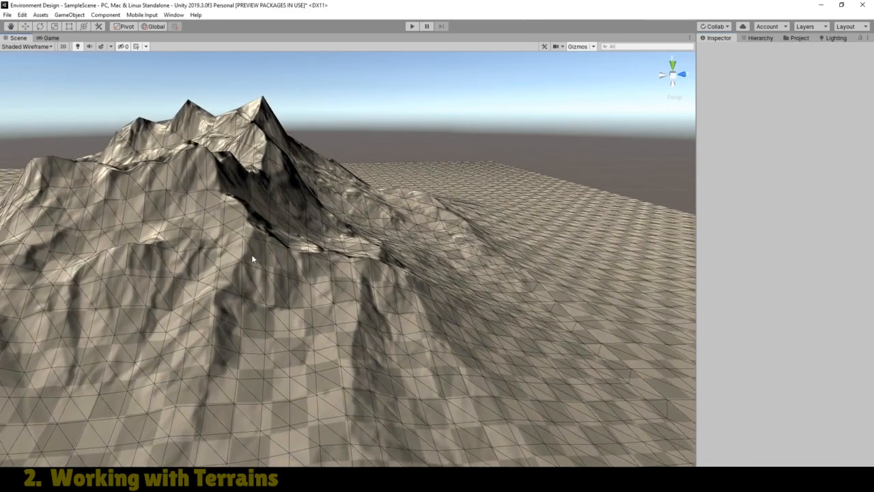
{"action": "scroll", "coordinate": [251, 255], "scroll_direction": "down", "scroll_amount": 5}
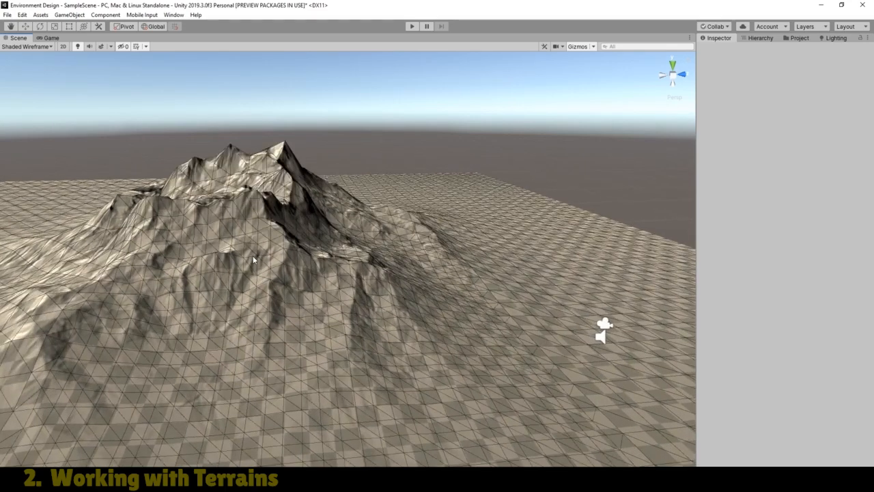
{"action": "scroll", "coordinate": [253, 255], "scroll_direction": "up", "scroll_amount": 2}
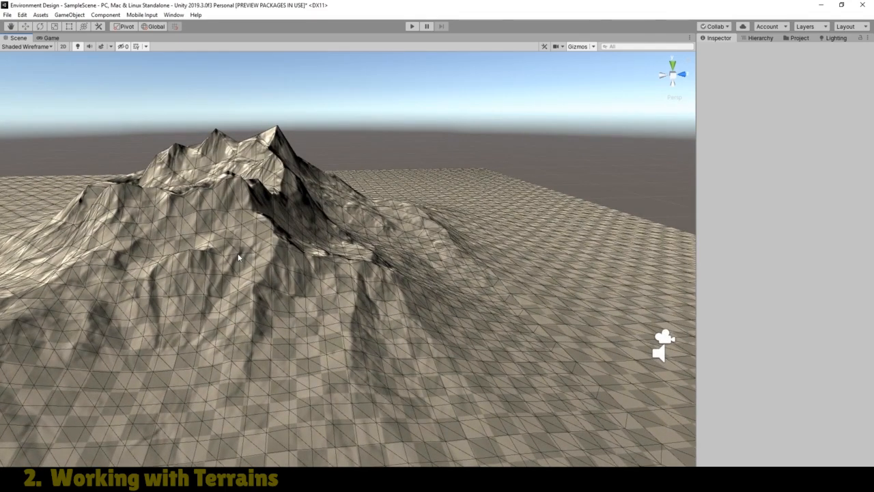
Step: Play-test the scene in the Game view to check the rendering statistics with the simplified terrain, and stop play mode
{"action": "left_click", "coordinate": [49, 37]}
{"action": "left_click", "coordinate": [411, 26]}
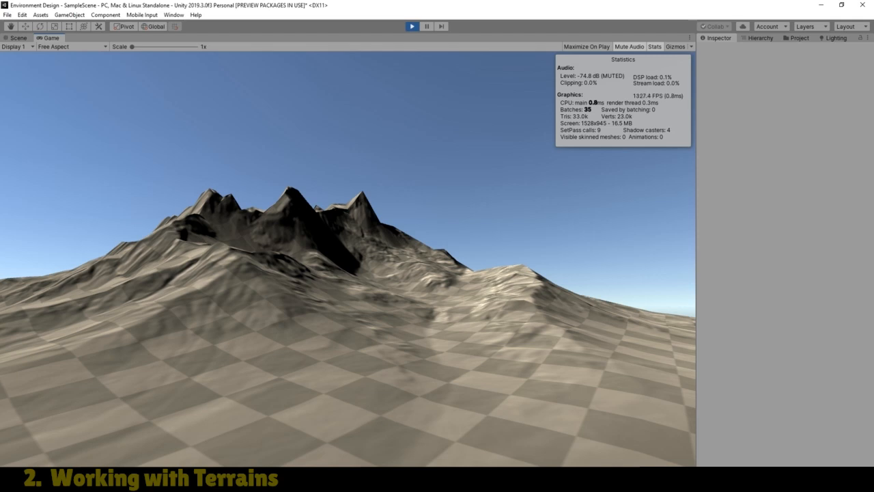
{"action": "key", "text": "Escape"}
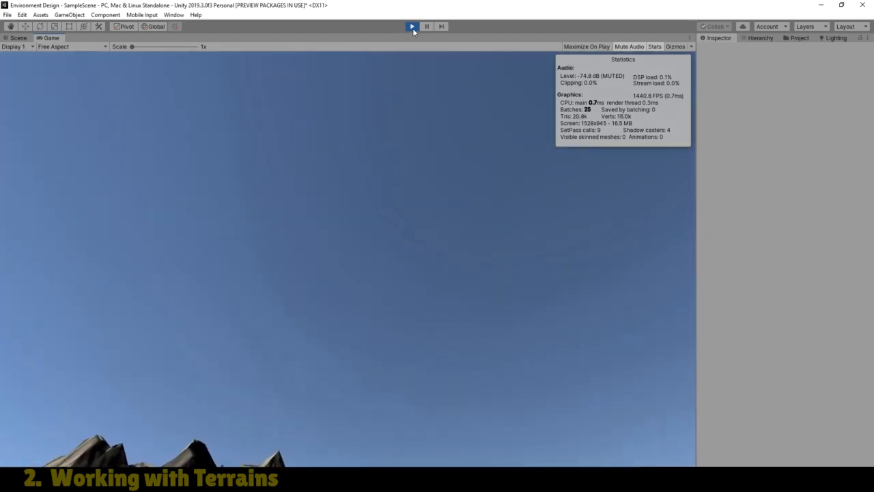
{"action": "left_click", "coordinate": [412, 26]}
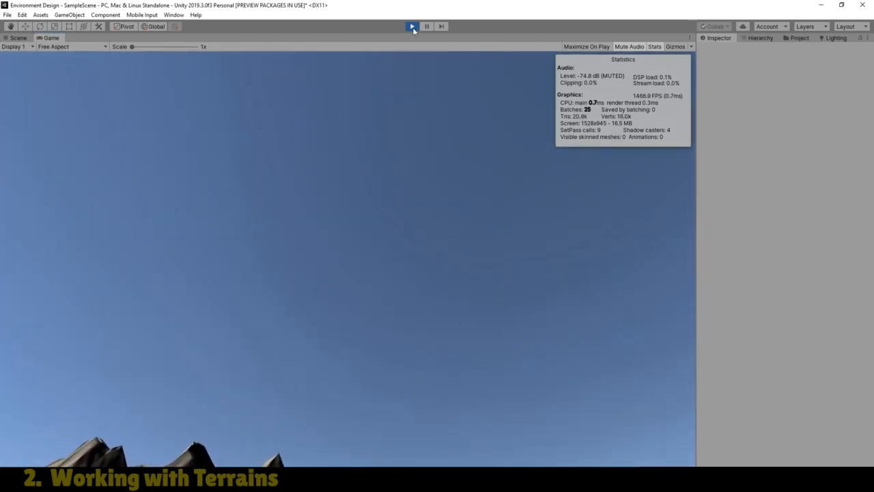
Step: Reselect the terrain in the Scene view and set its Pixel Error to 1
{"action": "left_click", "coordinate": [20, 37]}
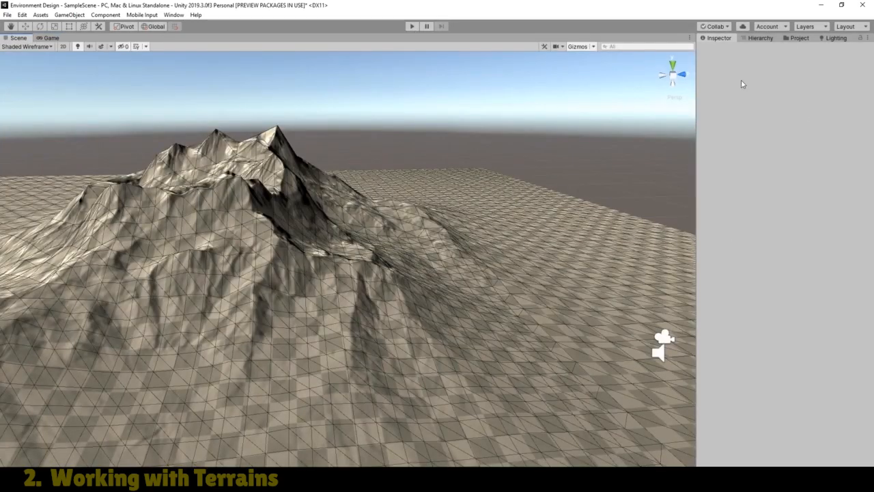
{"action": "left_click", "coordinate": [761, 38]}
{"action": "left_click", "coordinate": [754, 91]}
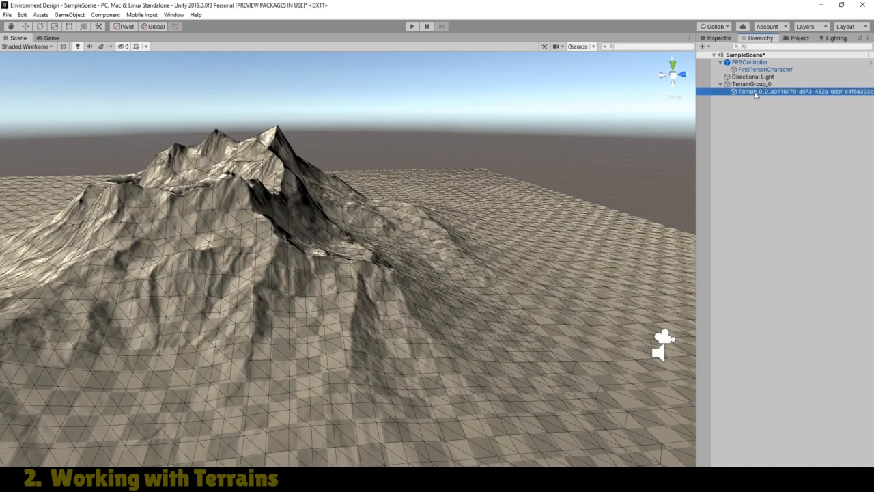
{"action": "left_click", "coordinate": [720, 37]}
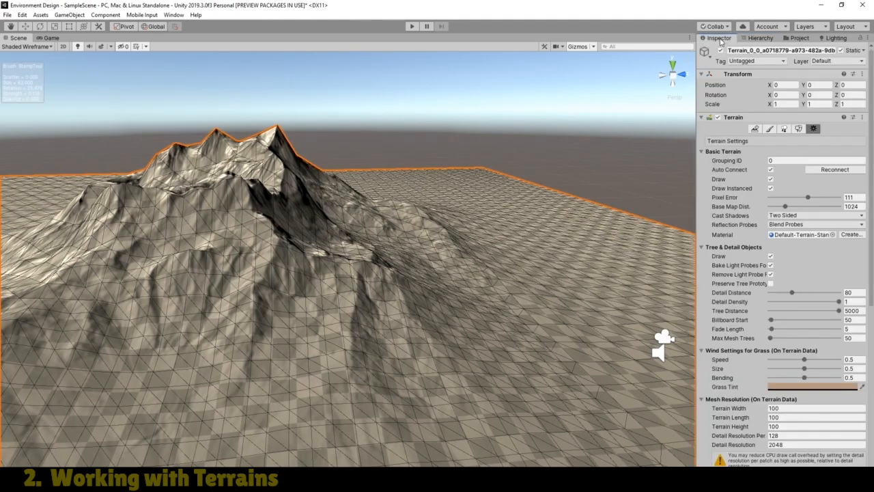
{"action": "left_click", "coordinate": [809, 198]}
{"action": "left_click_drag", "start_coordinate": [809, 199], "coordinate": [770, 199]}
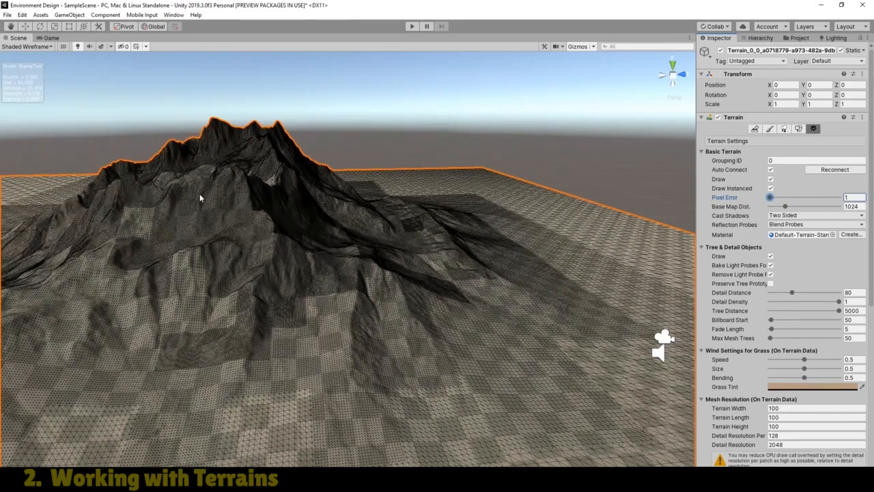
Step: Examine the mountain's wireframe density up close and from farther away
{"action": "left_click", "coordinate": [13, 26]}
{"action": "left_click_drag", "start_coordinate": [252, 207], "coordinate": [331, 218]}
{"action": "scroll", "coordinate": [326, 254], "scroll_direction": "up", "scroll_amount": 6}
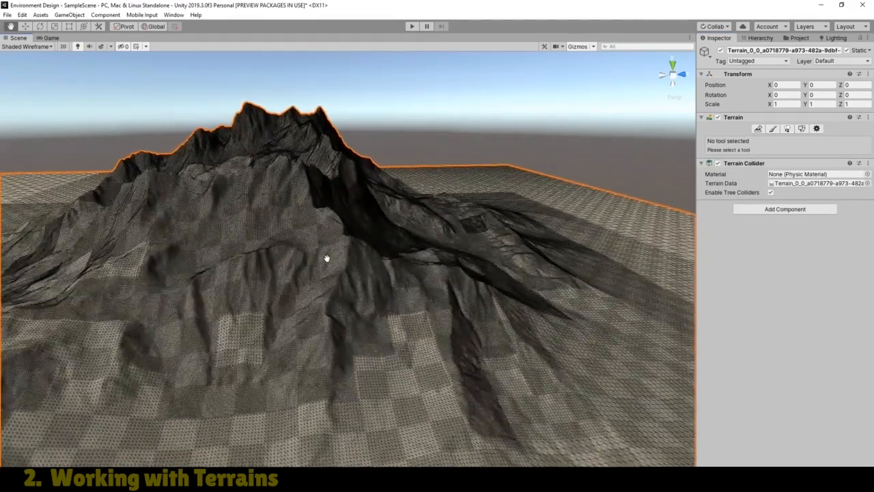
{"action": "left_click_drag", "start_coordinate": [275, 201], "coordinate": [345, 237]}
{"action": "scroll", "coordinate": [345, 252], "scroll_direction": "up", "scroll_amount": 8}
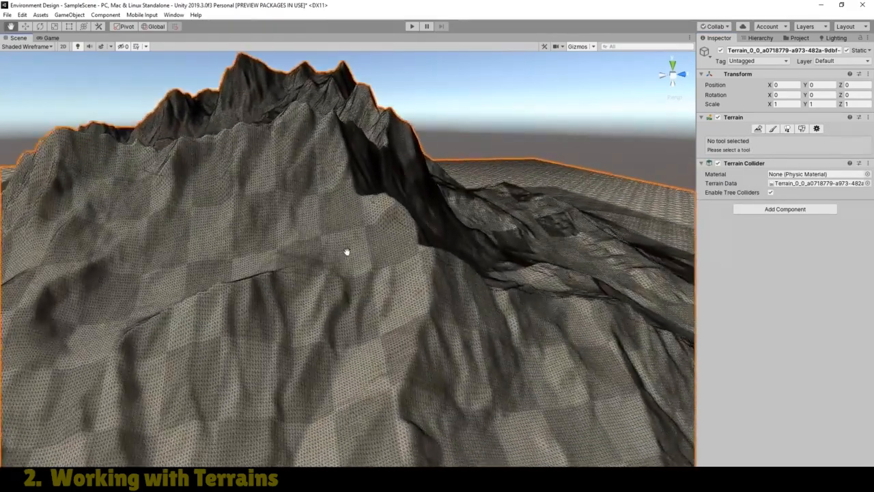
{"action": "scroll", "coordinate": [346, 206], "scroll_direction": "down", "scroll_amount": 10}
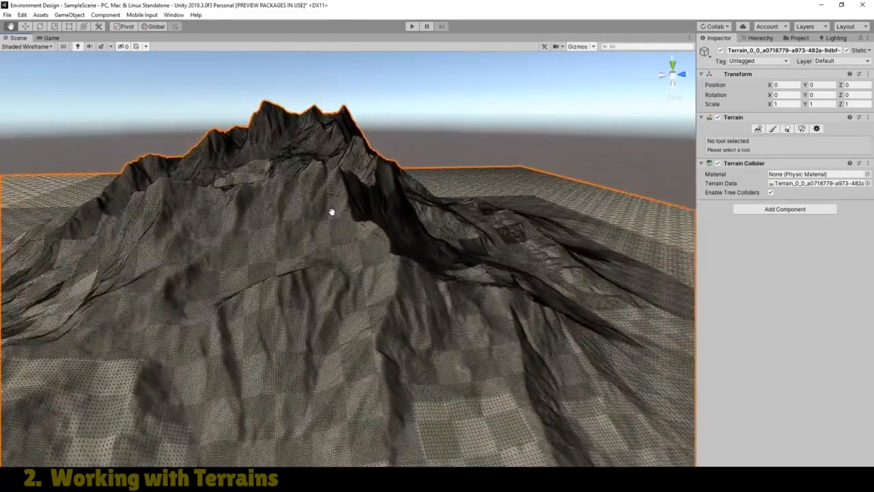
{"action": "left_click_drag", "start_coordinate": [332, 212], "coordinate": [228, 232]}
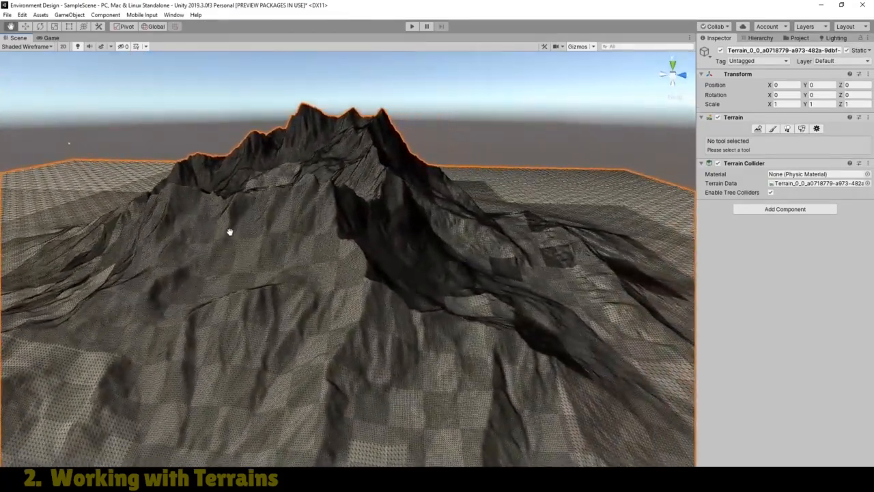
Step: Switch the Scene view's draw mode to Shaded and inspect the mountain's surface detail
{"action": "left_click", "coordinate": [48, 47]}
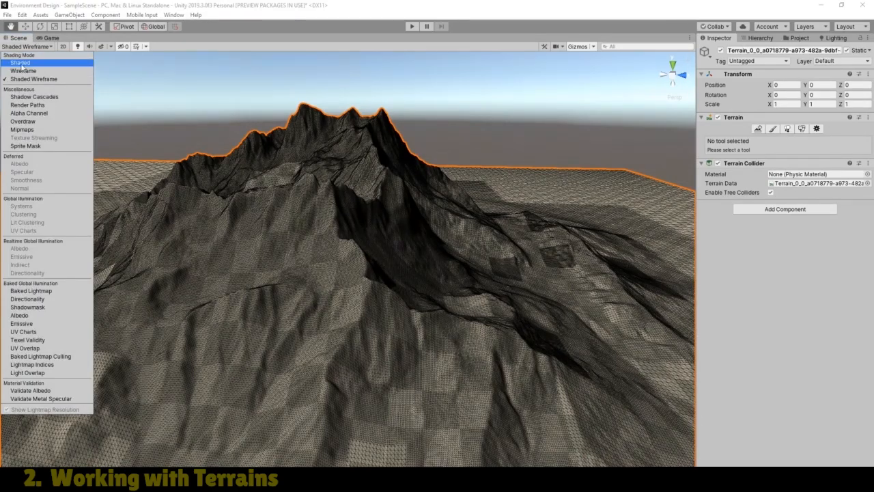
{"action": "left_click", "coordinate": [19, 62]}
{"action": "left_click_drag", "start_coordinate": [357, 308], "coordinate": [412, 264]}
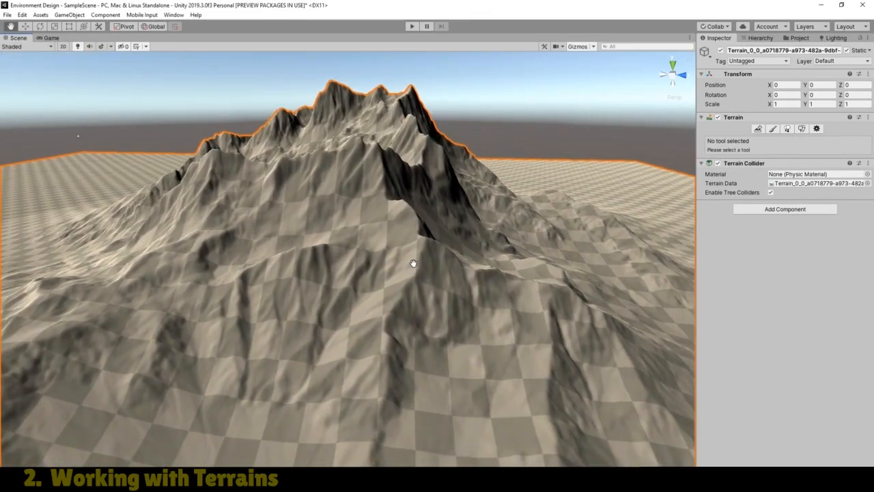
{"action": "scroll", "coordinate": [387, 271], "scroll_direction": "down", "scroll_amount": 2}
{"action": "right_click_drag", "start_coordinate": [387, 271], "coordinate": [408, 278]}
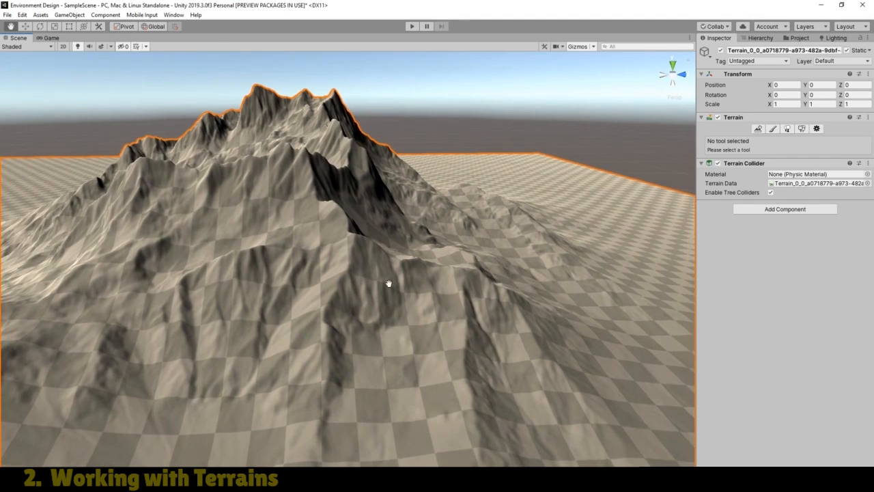
{"action": "left_click_drag", "start_coordinate": [389, 283], "coordinate": [400, 276]}
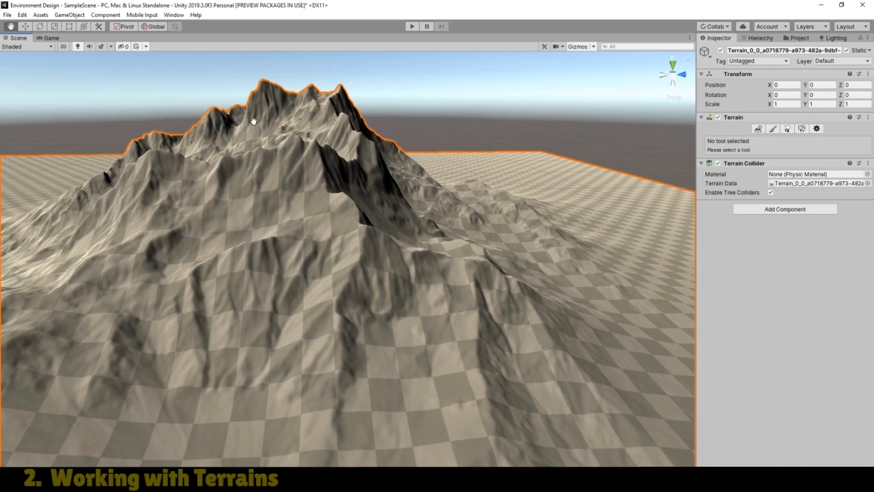
Step: Run the scene in the Game view to check the rendering statistics at Pixel Error 1, and stop play mode
{"action": "left_click", "coordinate": [51, 38]}
{"action": "left_click", "coordinate": [412, 26]}
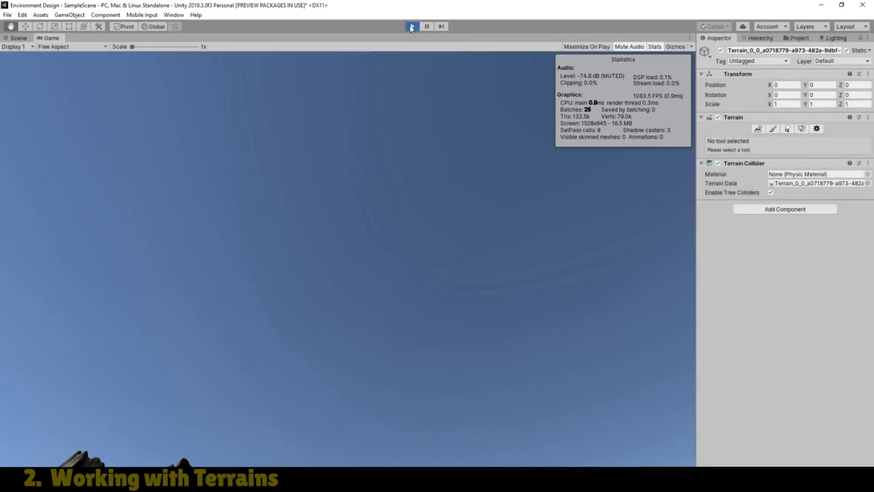
{"action": "left_click", "coordinate": [412, 27]}
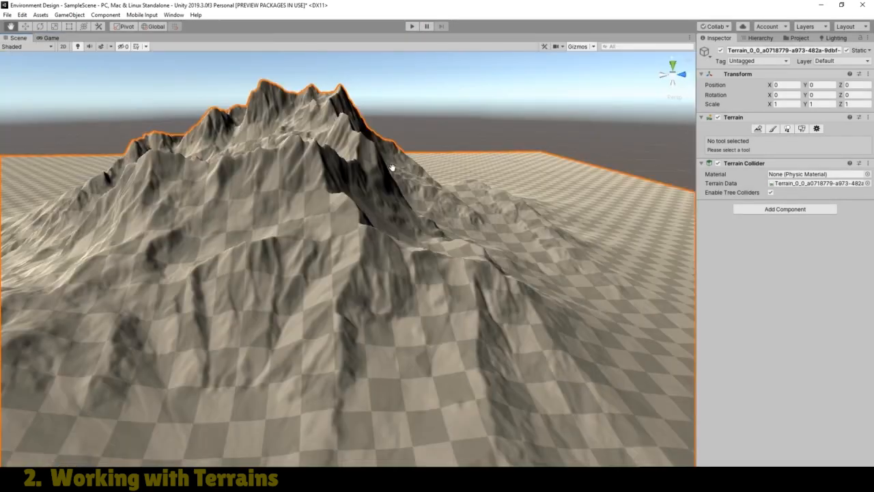
Step: Set the terrain's Pixel Error to 5 and look over the remaining terrain settings
{"action": "scroll", "coordinate": [355, 209], "scroll_direction": "down", "scroll_amount": 5}
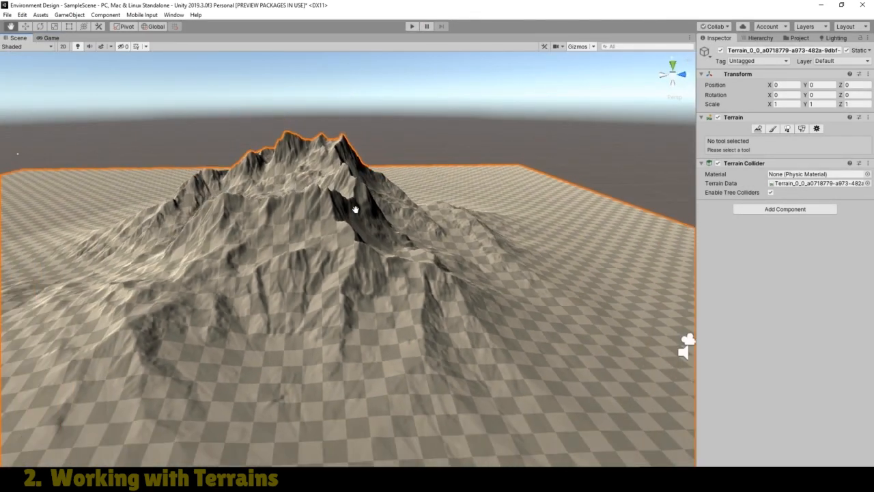
{"action": "scroll", "coordinate": [355, 209], "scroll_direction": "down", "scroll_amount": 1}
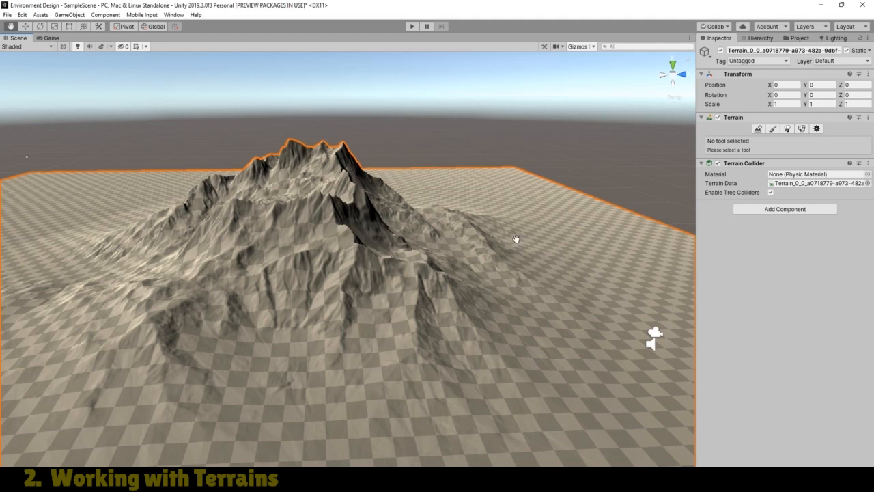
{"action": "left_click", "coordinate": [816, 128]}
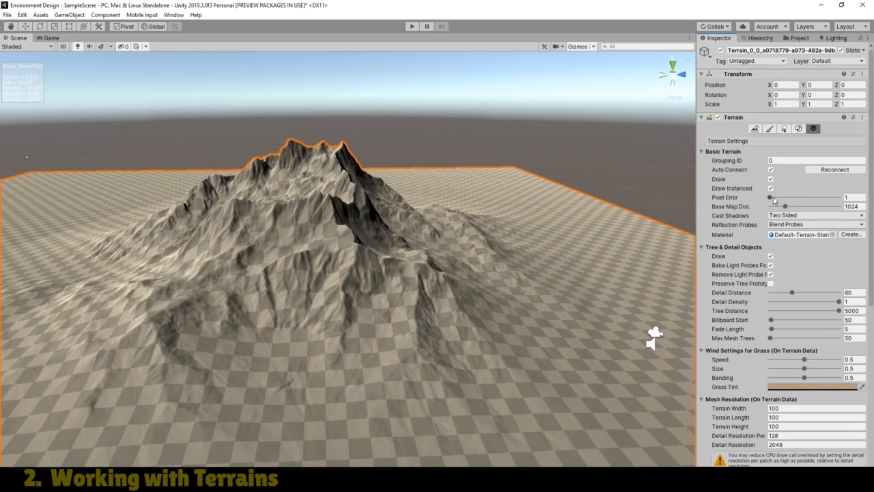
{"action": "left_click_drag", "start_coordinate": [770, 197], "coordinate": [772, 199]}
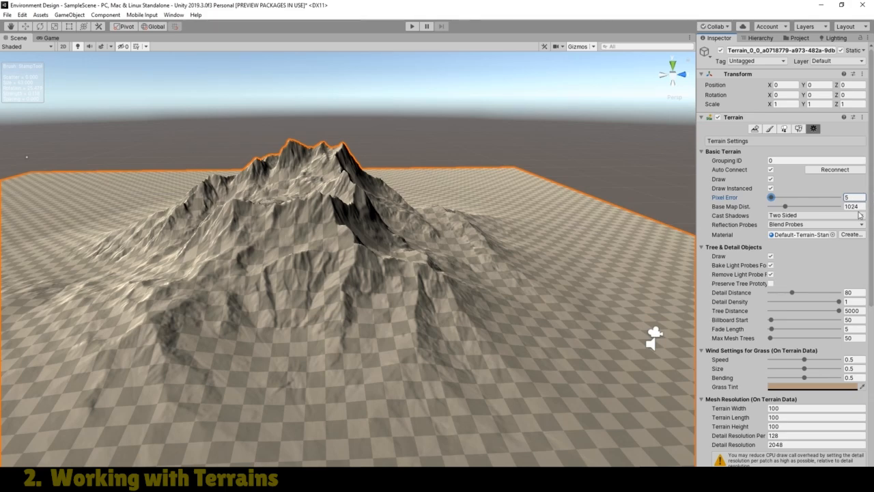
{"action": "mouse_move", "coordinate": [873, 210]}
{"action": "left_mouse_down"}
{"action": "mouse_move", "coordinate": [873, 385]}
{"action": "mouse_move", "coordinate": [873, 196]}
{"action": "left_mouse_up"}
{"action": "scroll", "coordinate": [455, 289], "scroll_direction": "down", "scroll_amount": 8}
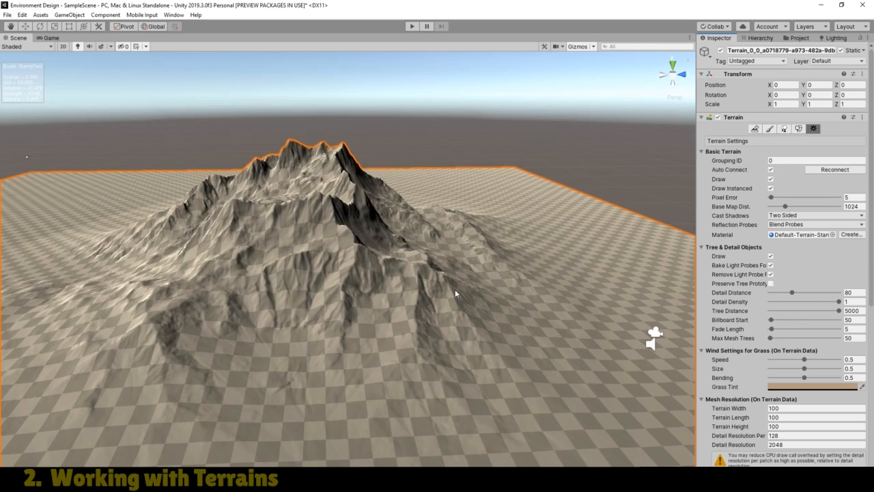
Step: Flatten the whole terrain to height 0 with the Set Height tool, removing the mountain
{"action": "scroll", "coordinate": [460, 292], "scroll_direction": "down", "scroll_amount": 4}
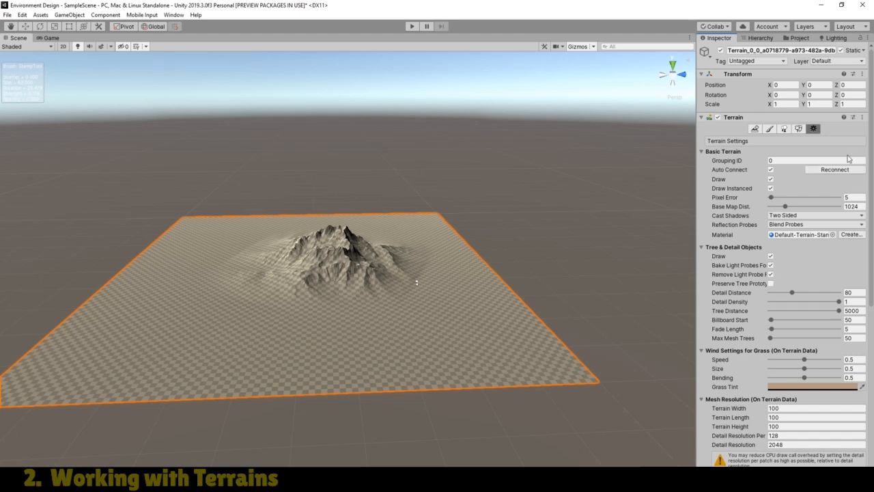
{"action": "left_click", "coordinate": [770, 129]}
{"action": "left_click", "coordinate": [745, 140]}
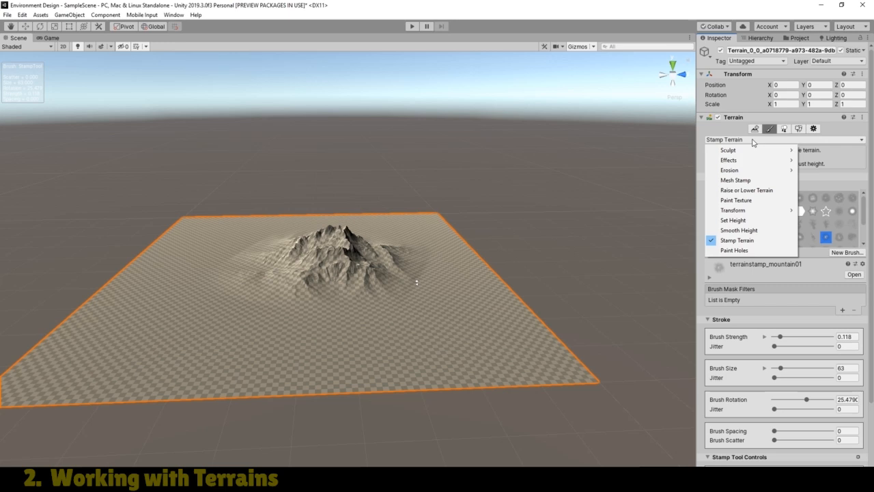
{"action": "left_click", "coordinate": [745, 221]}
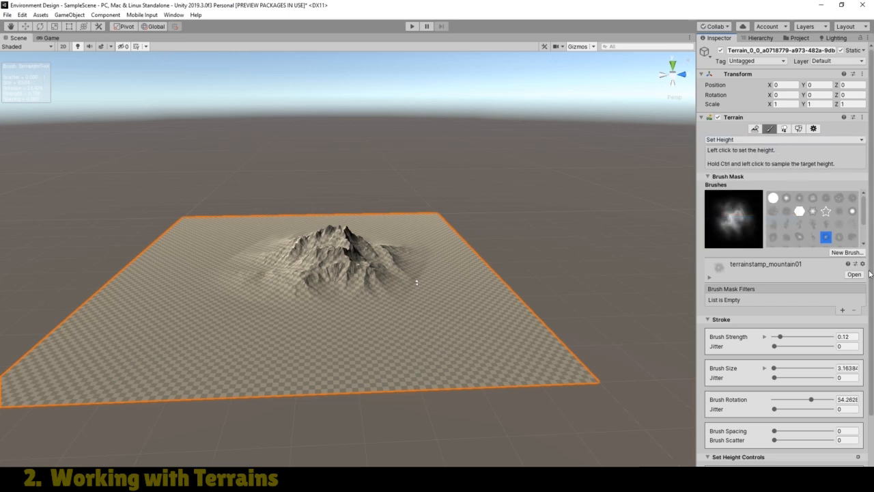
{"action": "scroll", "coordinate": [868, 287], "scroll_direction": "down", "scroll_amount": 3}
{"action": "left_click", "coordinate": [787, 403]}
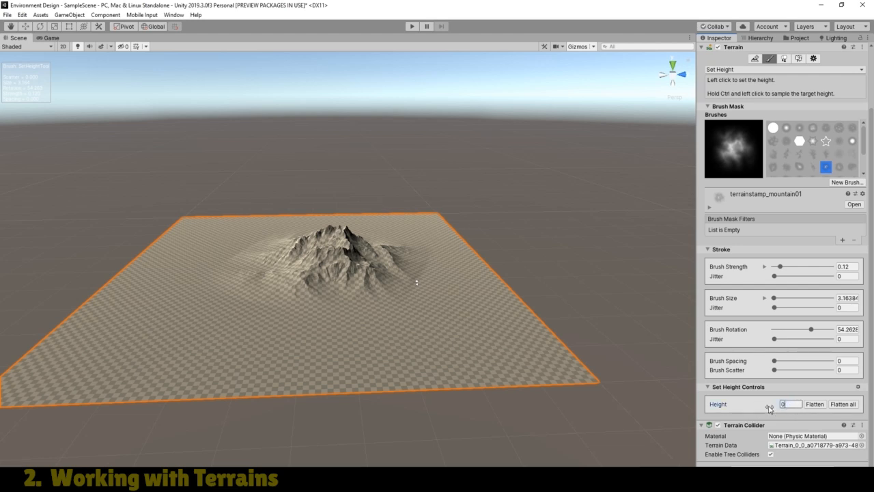
{"action": "left_click", "coordinate": [815, 403]}
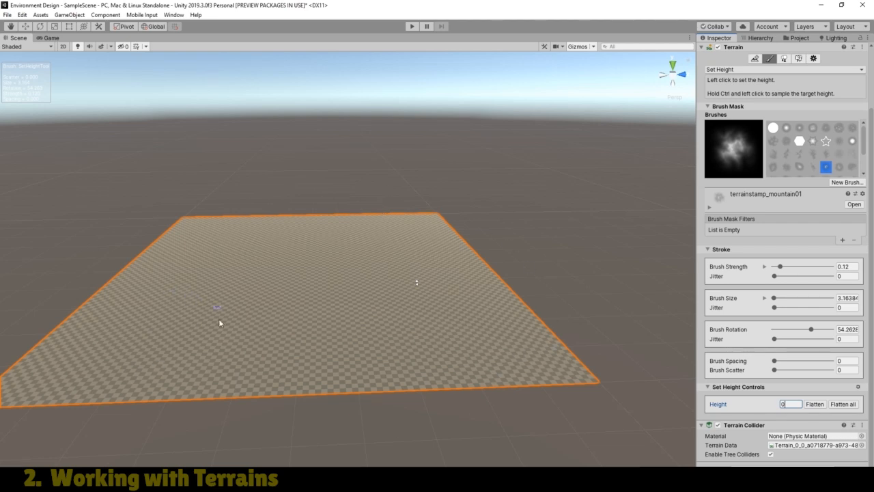
Step: Switch the Scene view's draw mode to Shaded Wireframe and examine the flat terrain's mesh
{"action": "left_click", "coordinate": [25, 47]}
{"action": "left_click", "coordinate": [36, 79]}
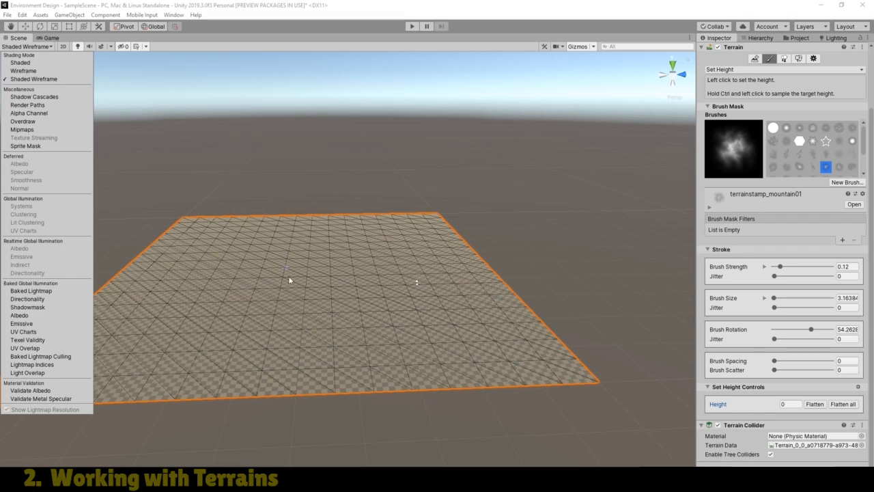
{"action": "scroll", "coordinate": [349, 328], "scroll_direction": "up", "scroll_amount": 3}
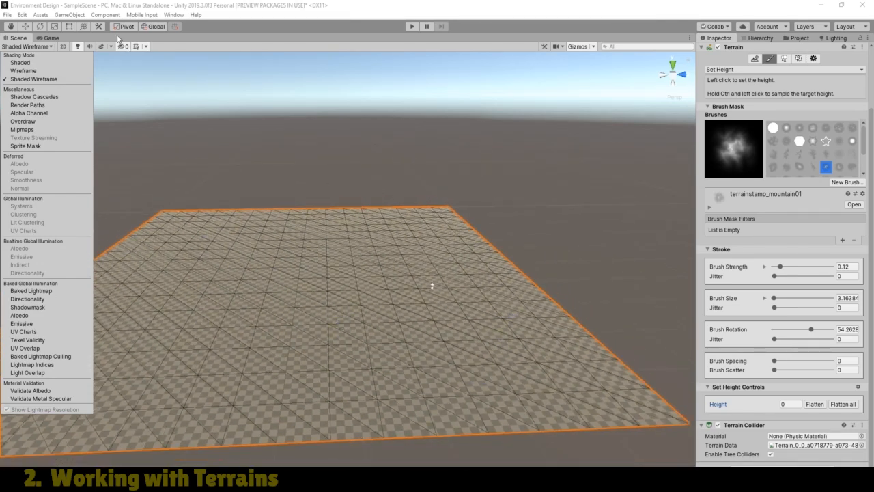
Step: Run the scene in the Game view to check the flat terrain's rendering statistics
{"action": "left_click", "coordinate": [31, 46]}
{"action": "left_click", "coordinate": [50, 37]}
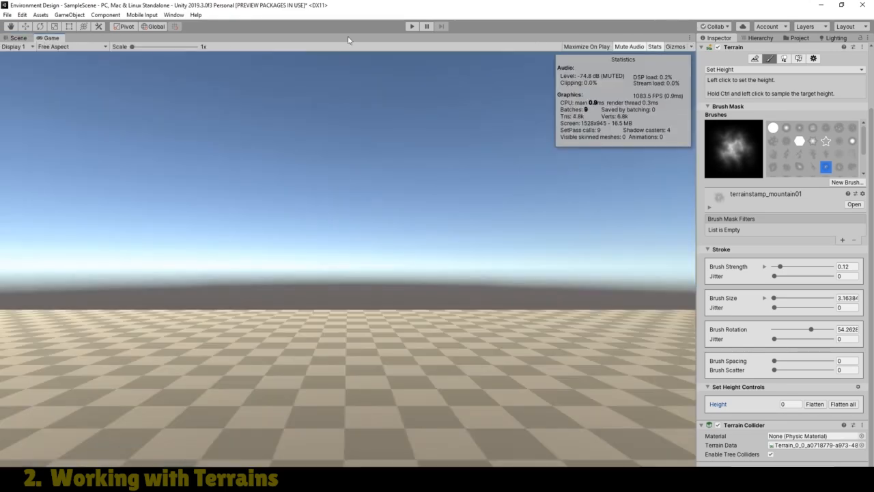
{"action": "left_click", "coordinate": [410, 26]}
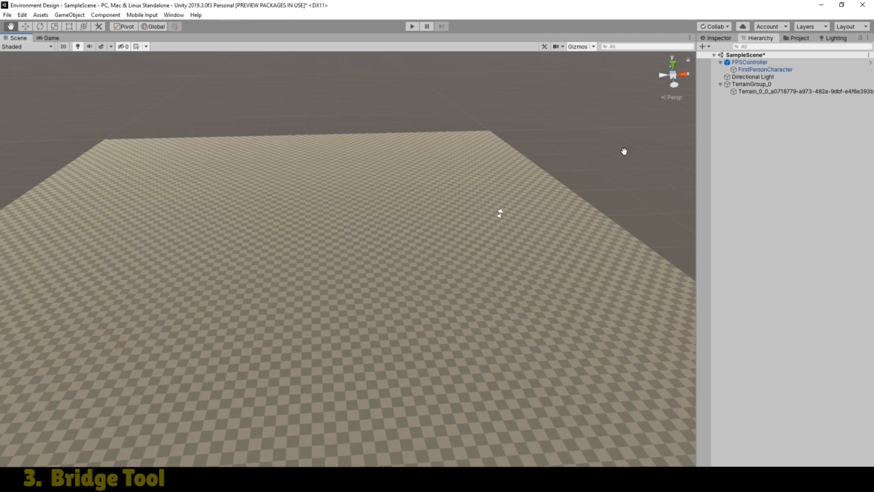
Step: Select the terrain and flatten it to a height of 1.5 with the Set Height tool
{"action": "left_click", "coordinate": [745, 92]}
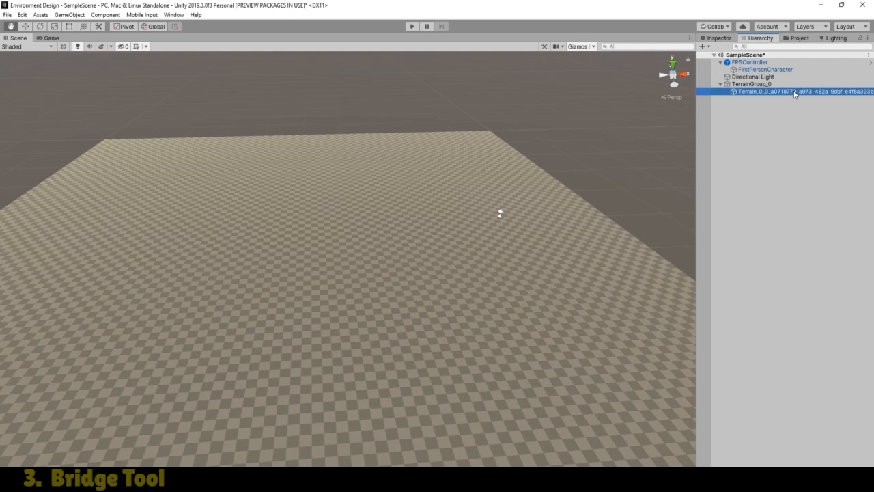
{"action": "left_click", "coordinate": [726, 38]}
{"action": "left_click", "coordinate": [774, 129]}
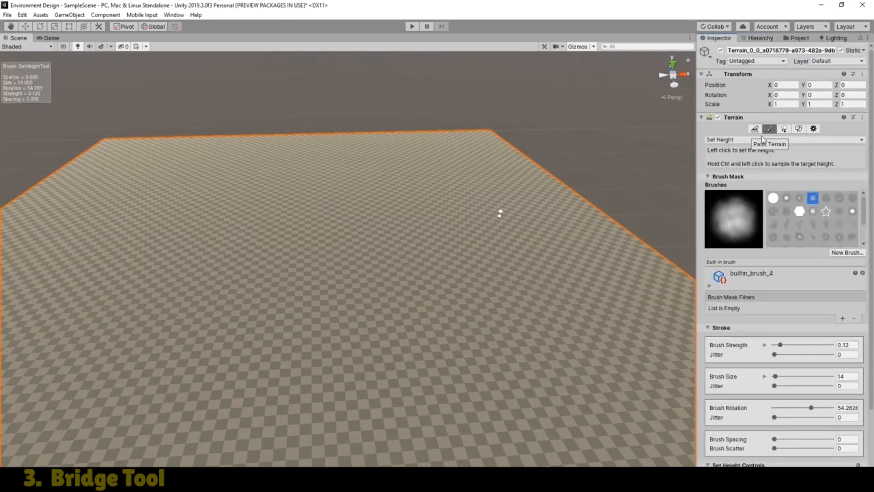
{"action": "left_click", "coordinate": [748, 142]}
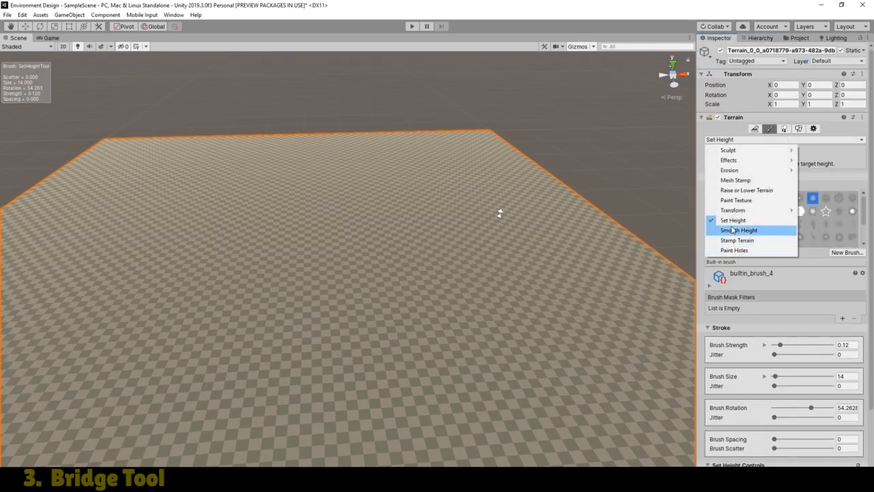
{"action": "left_click", "coordinate": [732, 220]}
{"action": "scroll", "coordinate": [871, 202], "scroll_direction": "down", "scroll_amount": 3}
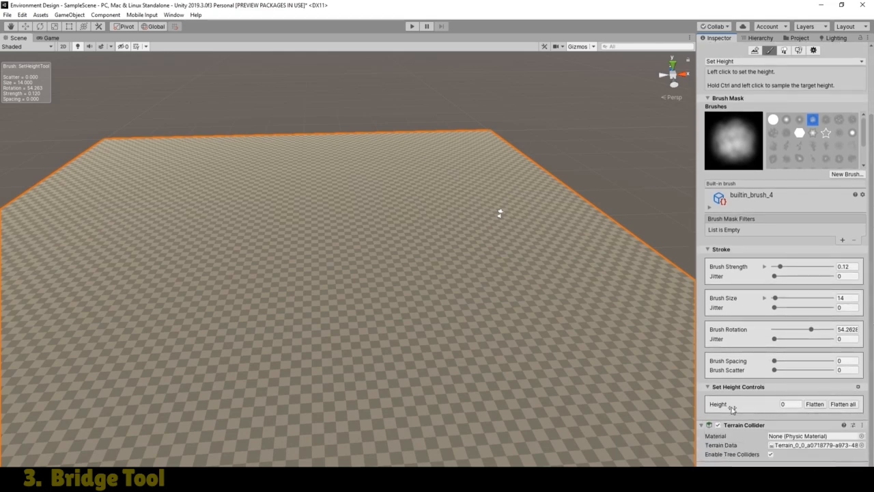
{"action": "scroll", "coordinate": [463, 314], "scroll_direction": "down", "scroll_amount": 2}
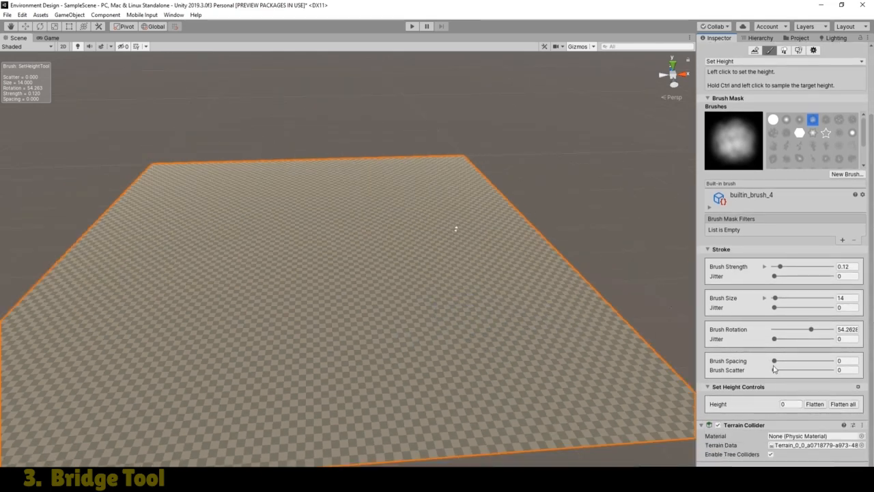
{"action": "left_click", "coordinate": [787, 404]}
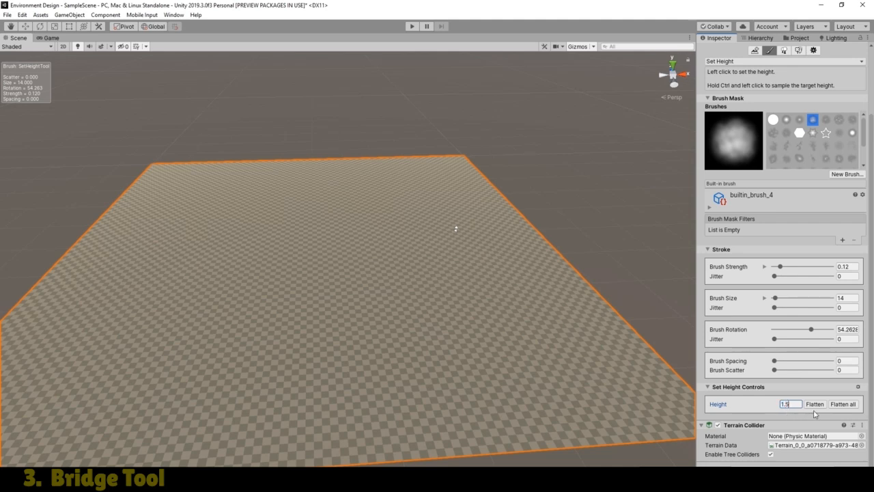
{"action": "left_click", "coordinate": [819, 406]}
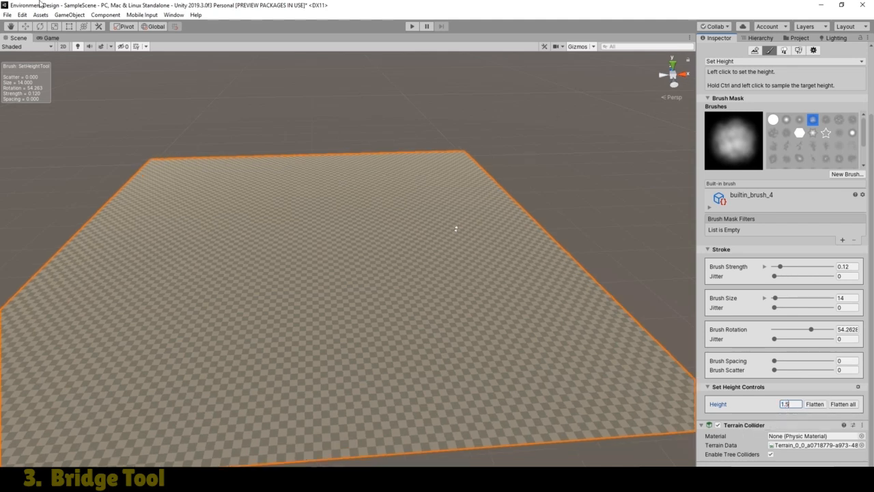
Step: Examine the flattened terrain's surface and edges from several angles and distances
{"action": "left_click", "coordinate": [10, 26]}
{"action": "mouse_move", "coordinate": [355, 352]}
{"action": "left_mouse_down"}
{"action": "mouse_move", "coordinate": [364, 323]}
{"action": "mouse_move", "coordinate": [333, 231]}
{"action": "mouse_move", "coordinate": [346, 293]}
{"action": "mouse_move", "coordinate": [375, 350]}
{"action": "left_mouse_up"}
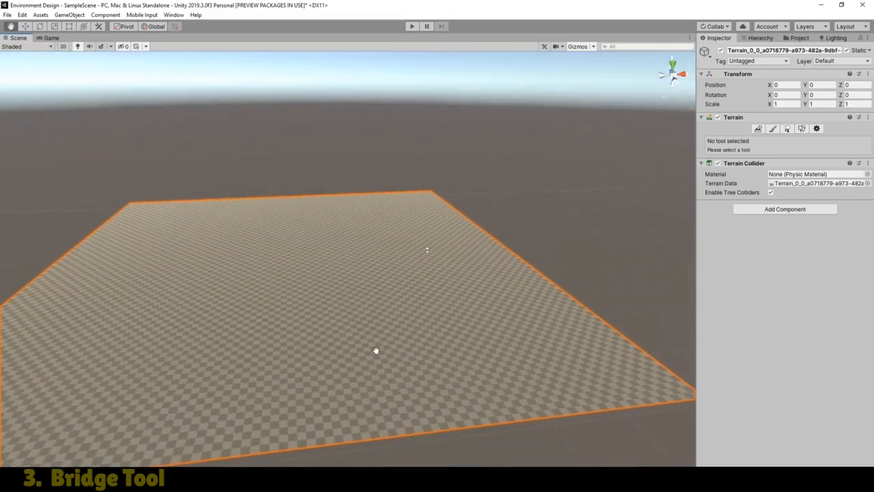
{"action": "scroll", "coordinate": [375, 351], "scroll_direction": "down", "scroll_amount": 3}
{"action": "scroll", "coordinate": [371, 356], "scroll_direction": "up", "scroll_amount": 5}
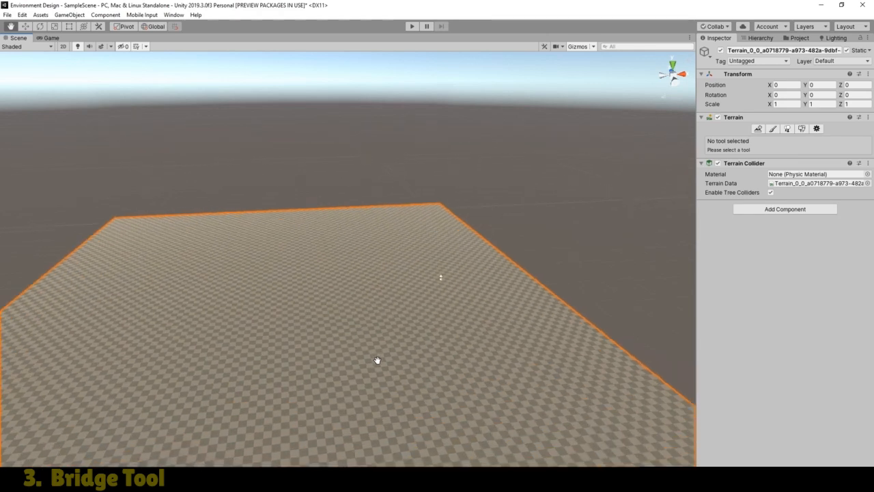
{"action": "left_click_drag", "start_coordinate": [377, 360], "coordinate": [373, 349]}
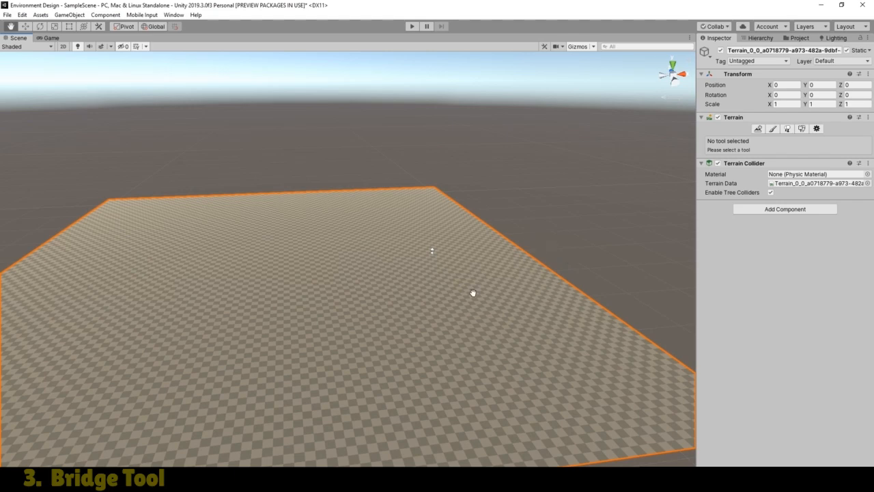
{"action": "left_click_drag", "start_coordinate": [482, 307], "coordinate": [476, 297]}
{"action": "right_click_drag", "start_coordinate": [475, 296], "coordinate": [466, 315]}
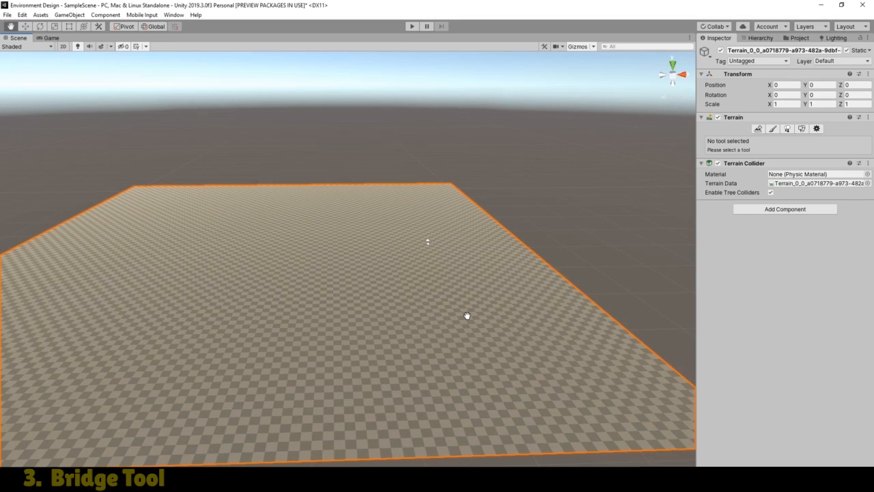
{"action": "scroll", "coordinate": [467, 316], "scroll_direction": "up", "scroll_amount": 5}
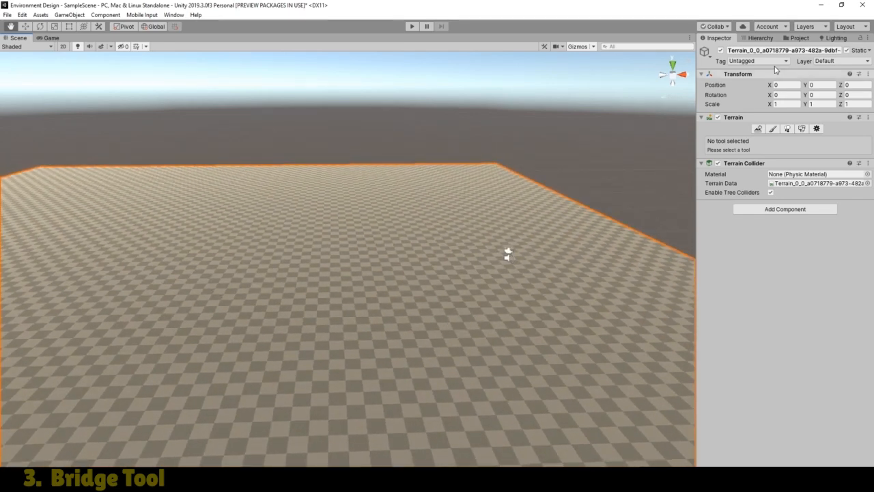
Step: Select the FPSController and move it from its place near the terrain's edge toward the middle
{"action": "left_click", "coordinate": [760, 37]}
{"action": "left_click", "coordinate": [750, 62]}
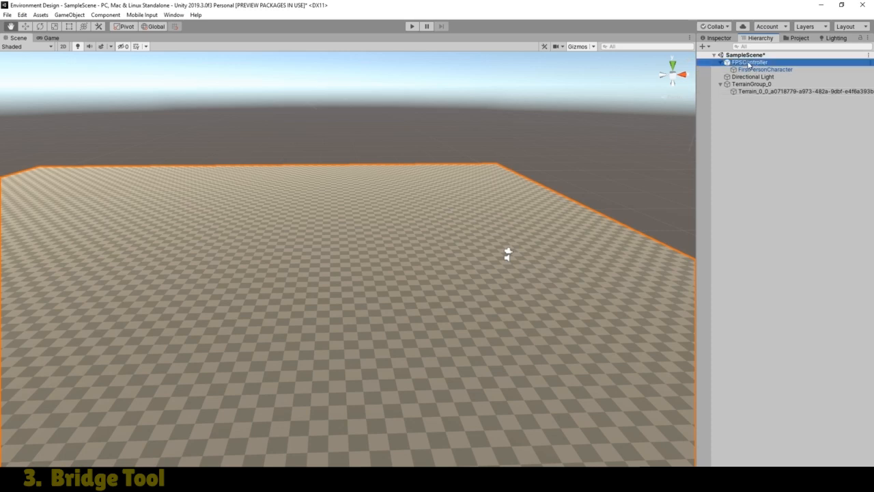
{"action": "left_click", "coordinate": [25, 27]}
{"action": "left_click_drag", "start_coordinate": [544, 258], "coordinate": [284, 319]}
{"action": "scroll", "coordinate": [284, 319], "scroll_direction": "down", "scroll_amount": 5}
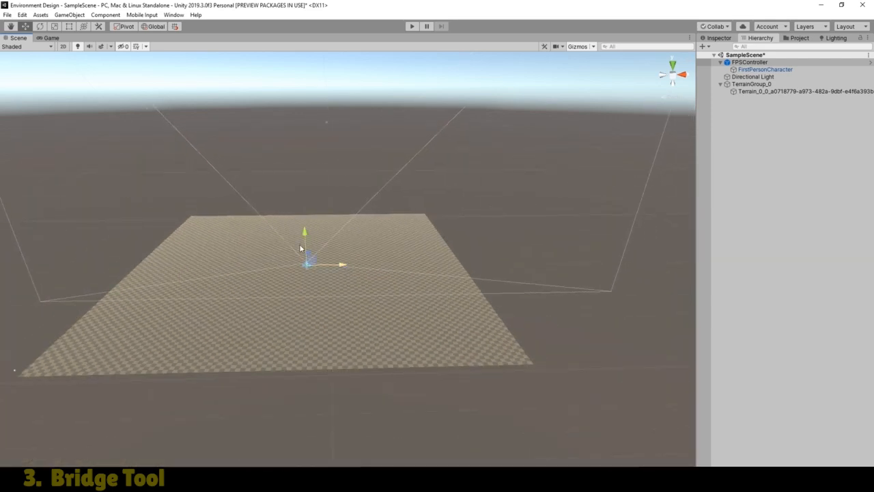
Step: Align the FPSController with the terrain's centre along the X axis, using a top-down view of the scene
{"action": "left_click", "coordinate": [10, 26]}
{"action": "left_click_drag", "start_coordinate": [96, 96], "coordinate": [329, 204]}
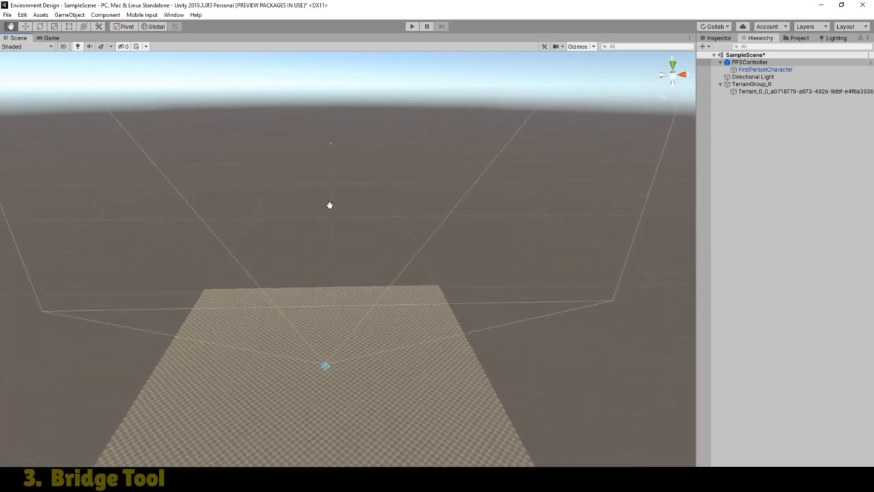
{"action": "left_click", "coordinate": [673, 67]}
{"action": "left_click_drag", "start_coordinate": [369, 344], "coordinate": [345, 192]}
{"action": "scroll", "coordinate": [355, 273], "scroll_direction": "up", "scroll_amount": 3}
{"action": "left_click_drag", "start_coordinate": [376, 278], "coordinate": [386, 269]}
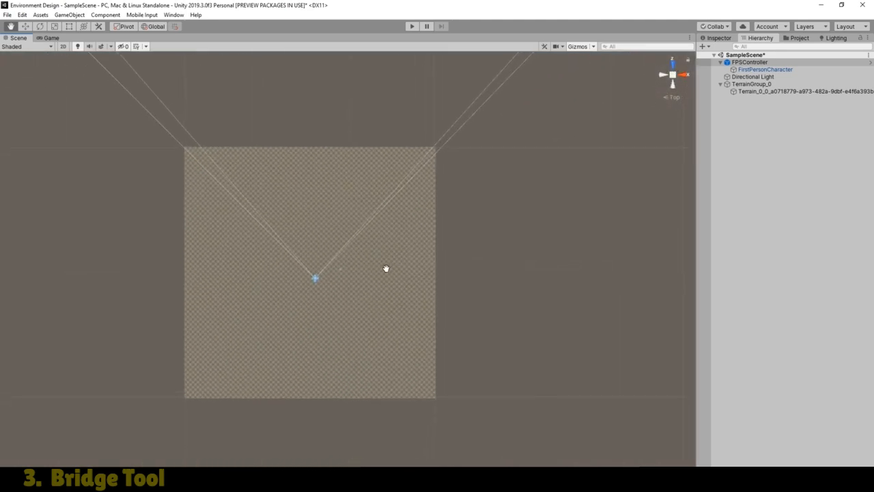
{"action": "mouse_move", "coordinate": [385, 269]}
{"action": "right_mouse_down"}
{"action": "mouse_move", "coordinate": [362, 263]}
{"action": "mouse_move", "coordinate": [391, 259]}
{"action": "right_mouse_up"}
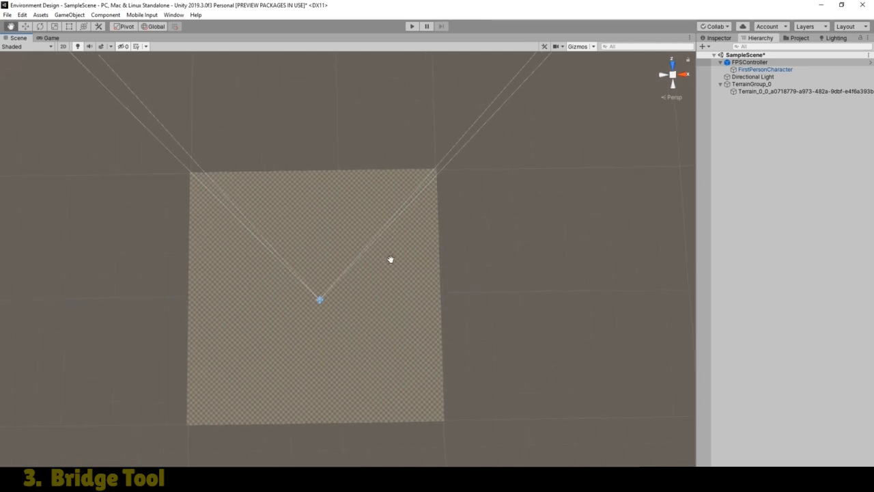
{"action": "left_click_drag", "start_coordinate": [391, 260], "coordinate": [357, 213]}
{"action": "scroll", "coordinate": [361, 253], "scroll_direction": "up", "scroll_amount": 2}
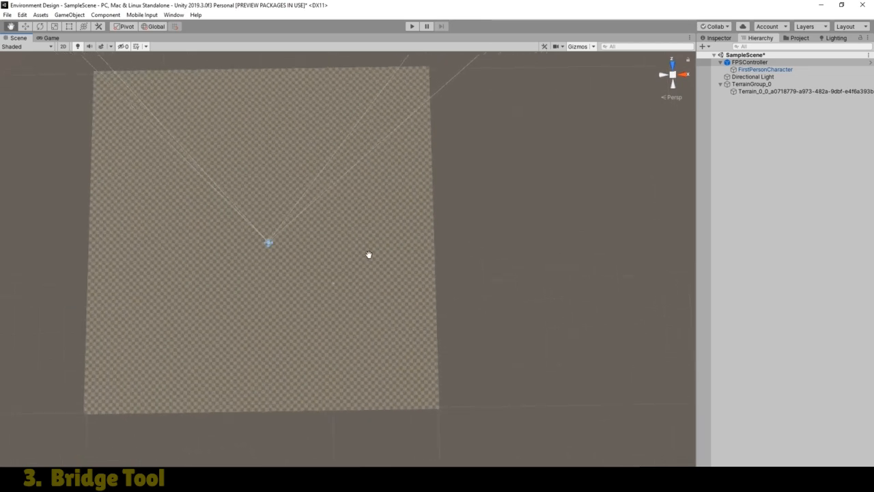
{"action": "left_click_drag", "start_coordinate": [368, 255], "coordinate": [384, 272]}
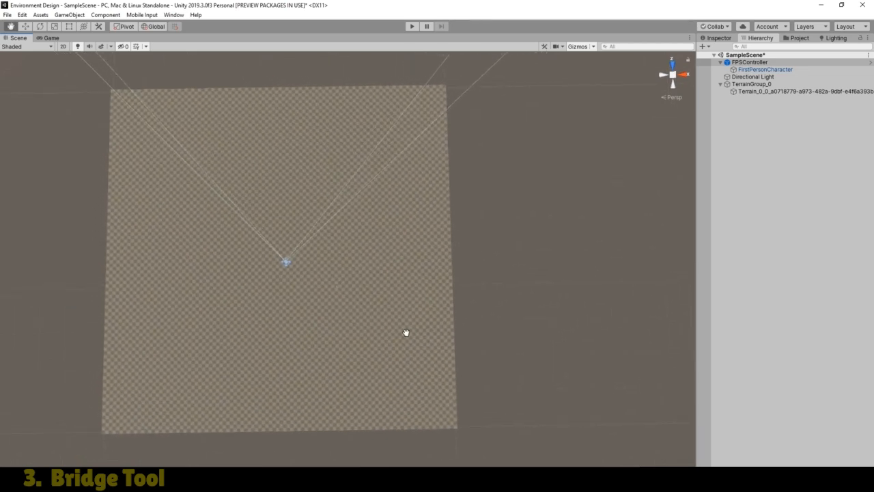
{"action": "left_click", "coordinate": [26, 26]}
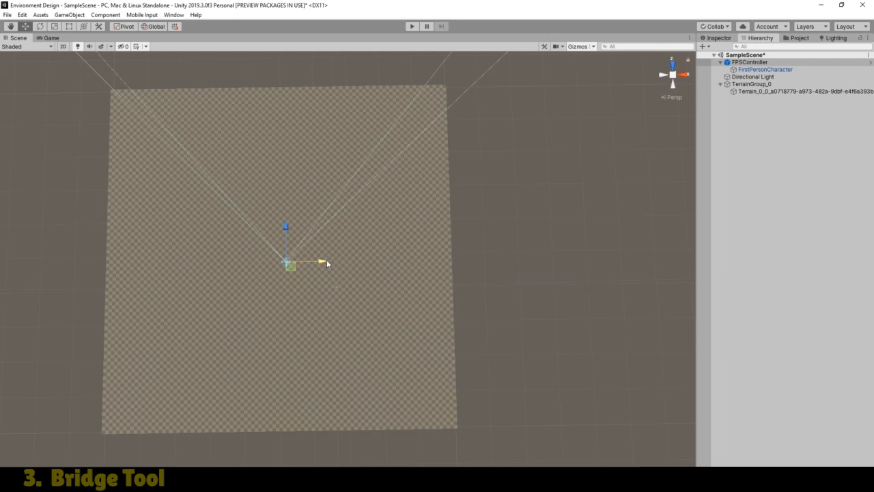
{"action": "left_click_drag", "start_coordinate": [327, 262], "coordinate": [313, 263]}
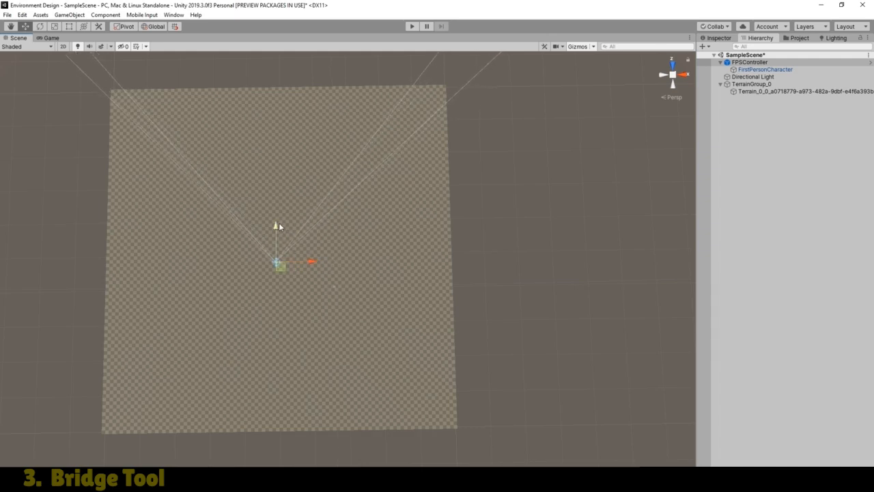
Step: Move the FPSController a short distance along Z and X near the terrain's centre, then deselect it
{"action": "mouse_move", "coordinate": [279, 225]}
{"action": "left_mouse_down"}
{"action": "mouse_move", "coordinate": [282, 195]}
{"action": "mouse_move", "coordinate": [279, 288]}
{"action": "mouse_move", "coordinate": [278, 219]}
{"action": "left_mouse_up"}
{"action": "left_click_drag", "start_coordinate": [316, 253], "coordinate": [321, 257]}
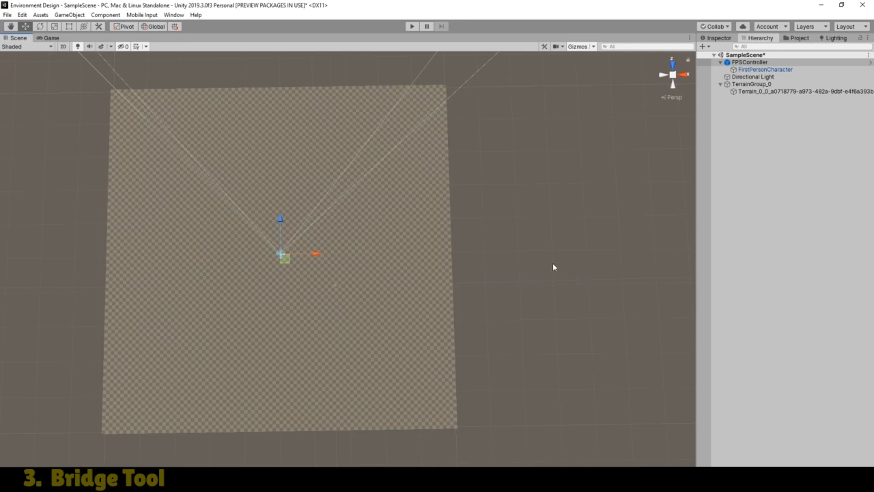
{"action": "left_click", "coordinate": [581, 296]}
Step: Select the terrain tile in the scene and activate its Paint Terrain mode
{"action": "left_click", "coordinate": [674, 76]}
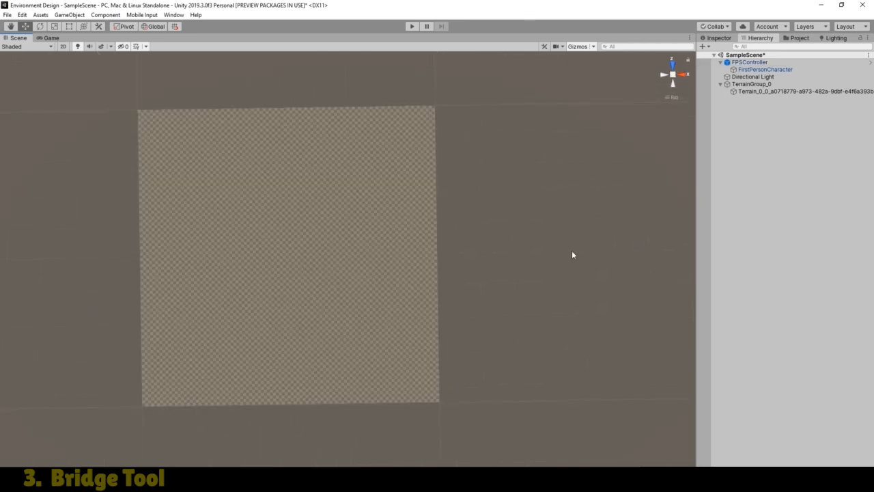
{"action": "left_click", "coordinate": [673, 75]}
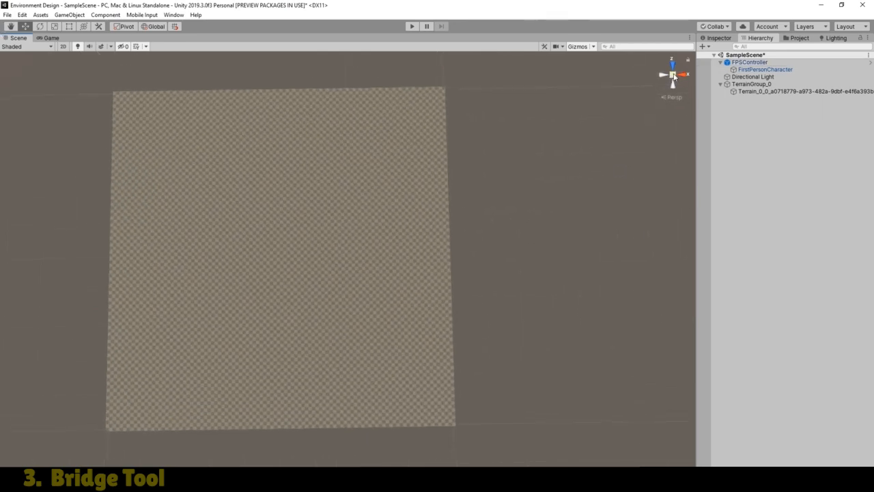
{"action": "left_click", "coordinate": [9, 26]}
{"action": "left_click_drag", "start_coordinate": [406, 294], "coordinate": [382, 201], "text": "alt"}
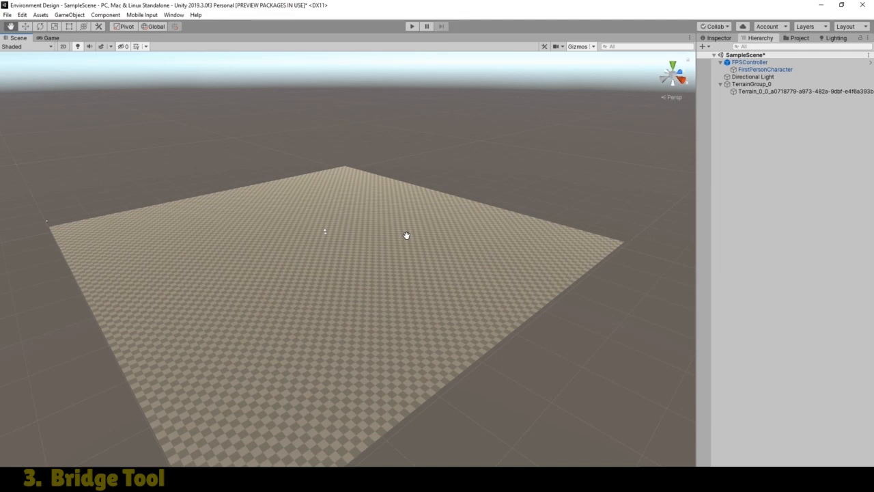
{"action": "scroll", "coordinate": [406, 235], "scroll_direction": "up", "scroll_amount": 2}
{"action": "scroll", "coordinate": [406, 235], "scroll_direction": "up", "scroll_amount": 4}
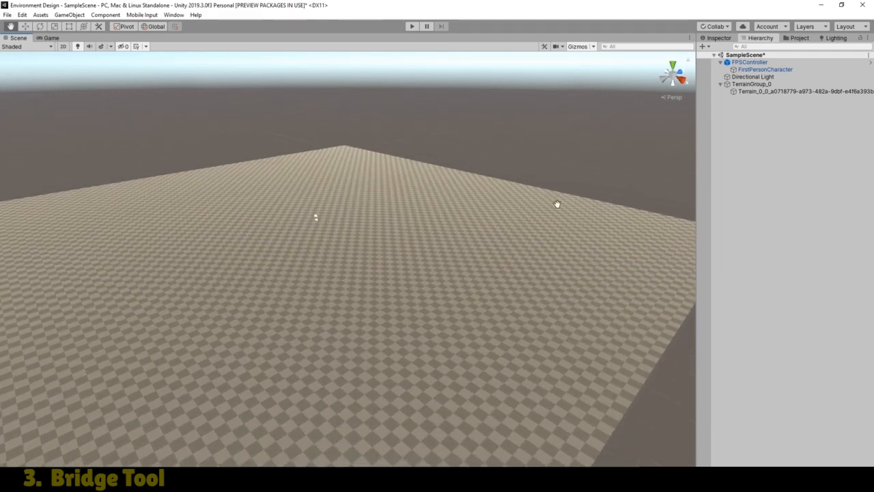
{"action": "left_click", "coordinate": [772, 92]}
{"action": "left_click", "coordinate": [717, 38]}
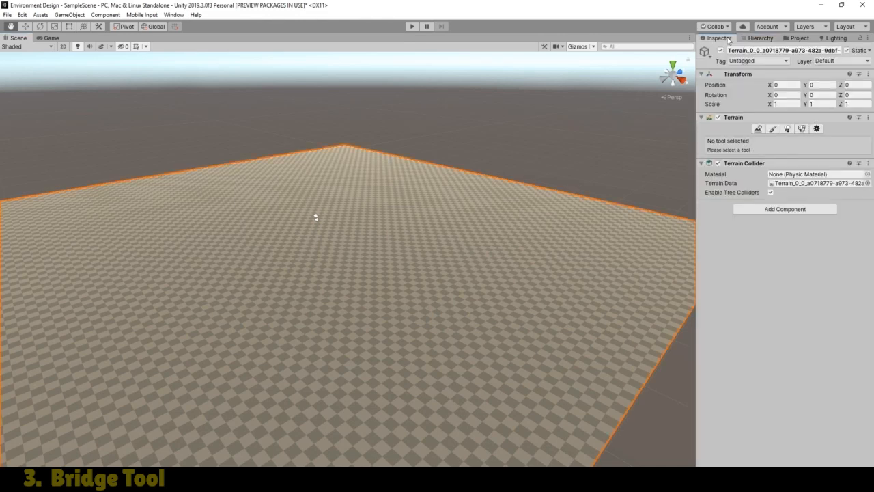
{"action": "left_click", "coordinate": [773, 129]}
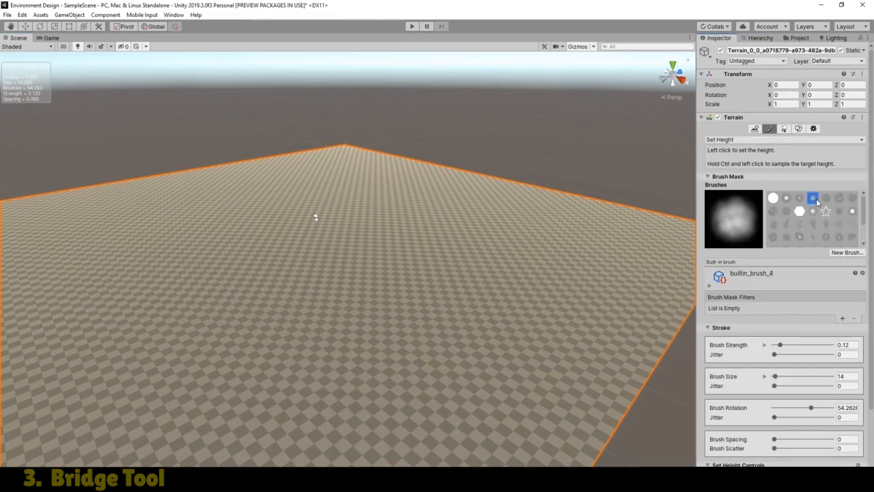
Step: Switch the terrain painting tool from Set Height to Sculpt > Bridge
{"action": "scroll", "coordinate": [867, 259], "scroll_direction": "down", "scroll_amount": 3}
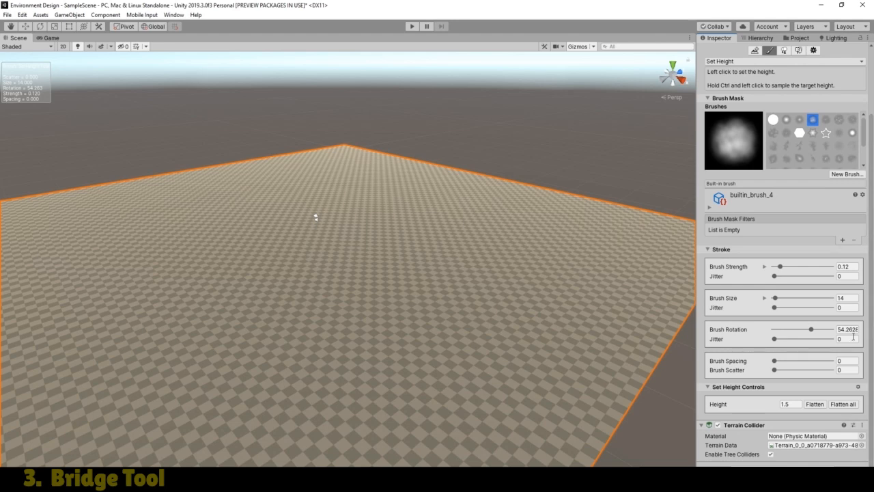
{"action": "left_click", "coordinate": [785, 404]}
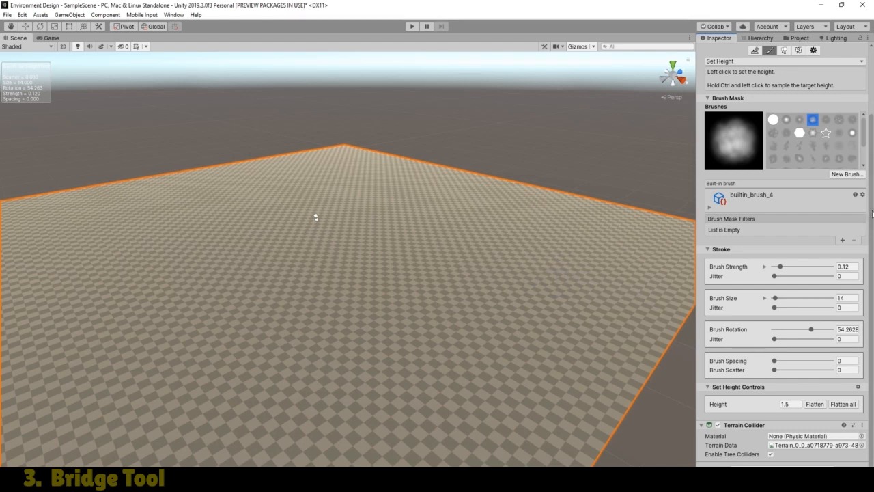
{"action": "left_click_drag", "start_coordinate": [870, 211], "coordinate": [870, 140]}
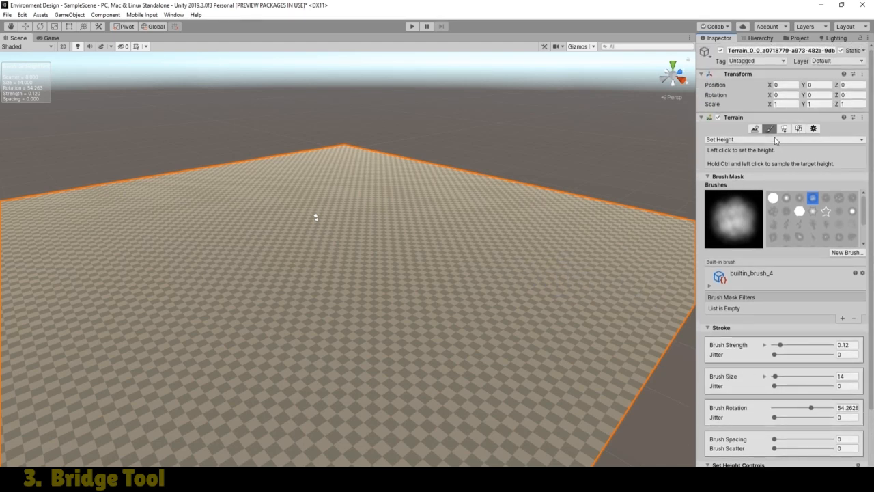
{"action": "left_click", "coordinate": [775, 140]}
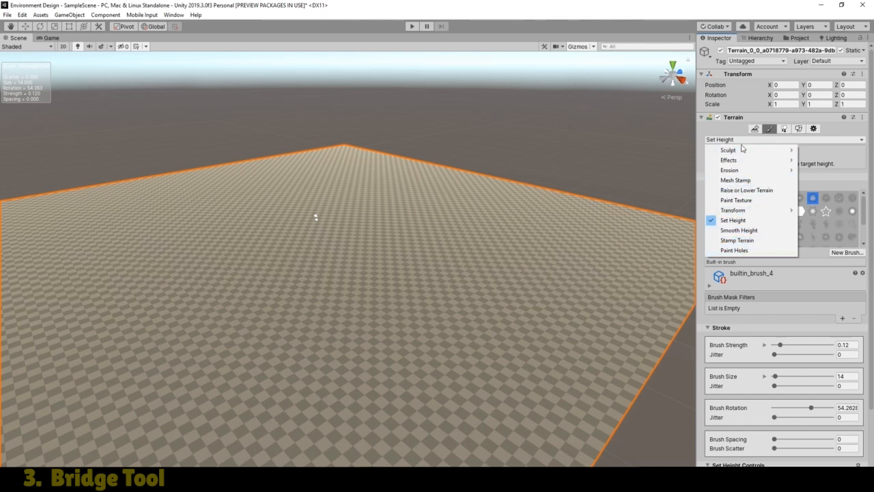
{"action": "mouse_move", "coordinate": [744, 151]}
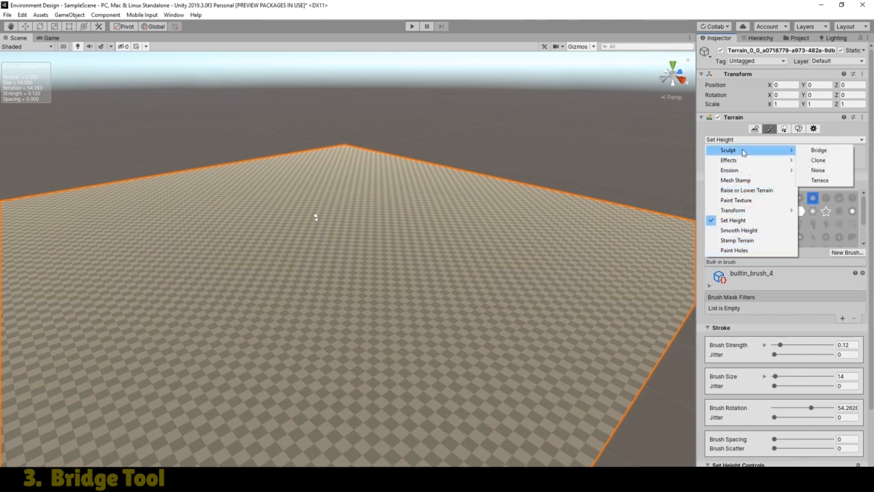
{"action": "left_click", "coordinate": [819, 151]}
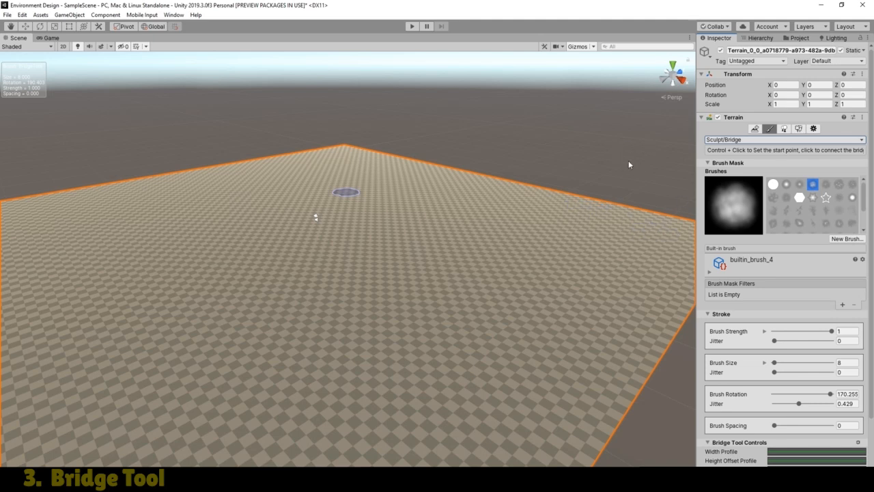
Step: Open the Unity Manual in the browser and find the Terrain Tools documentation among the Verified and Preview packages
{"action": "left_click", "coordinate": [196, 15]}
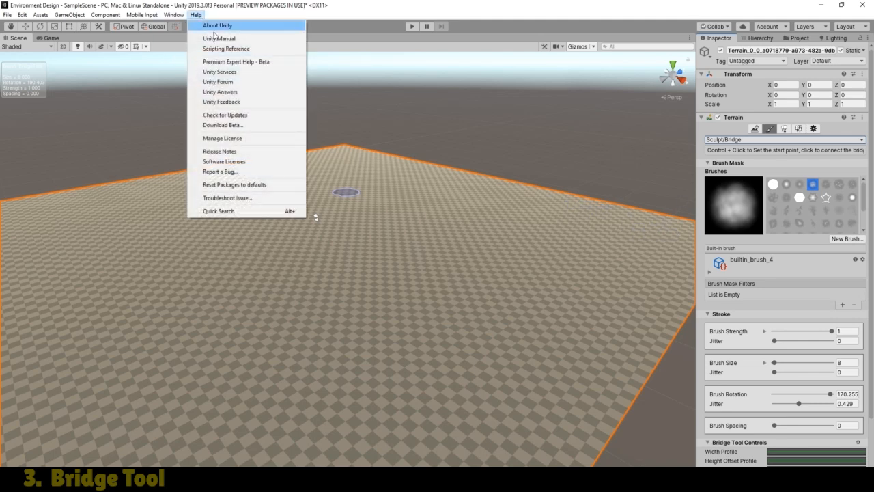
{"action": "left_click", "coordinate": [225, 38]}
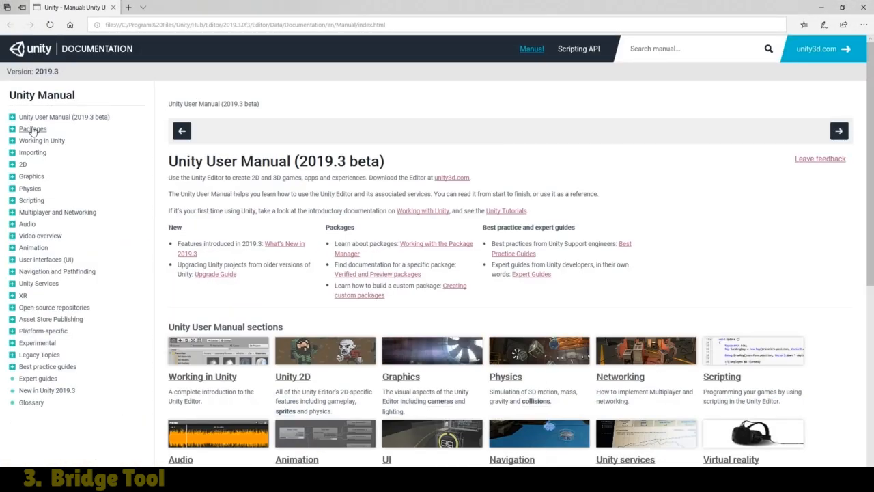
{"action": "left_click", "coordinate": [31, 129]}
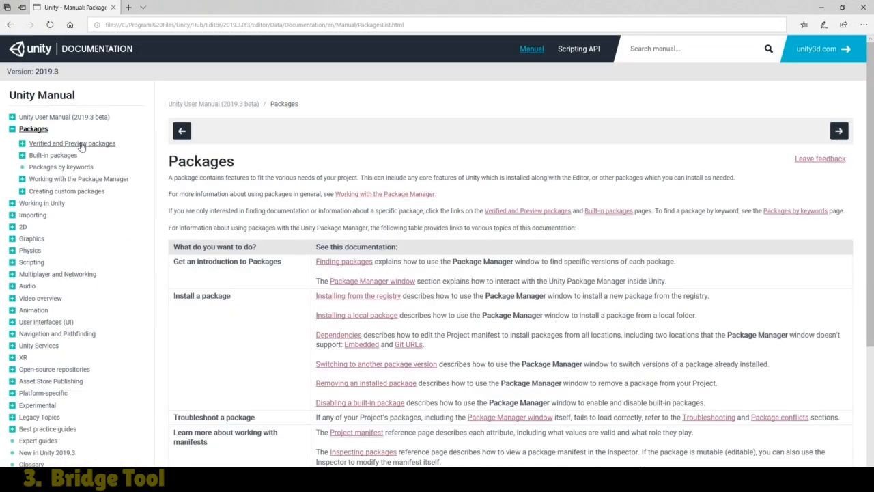
{"action": "left_click", "coordinate": [82, 144]}
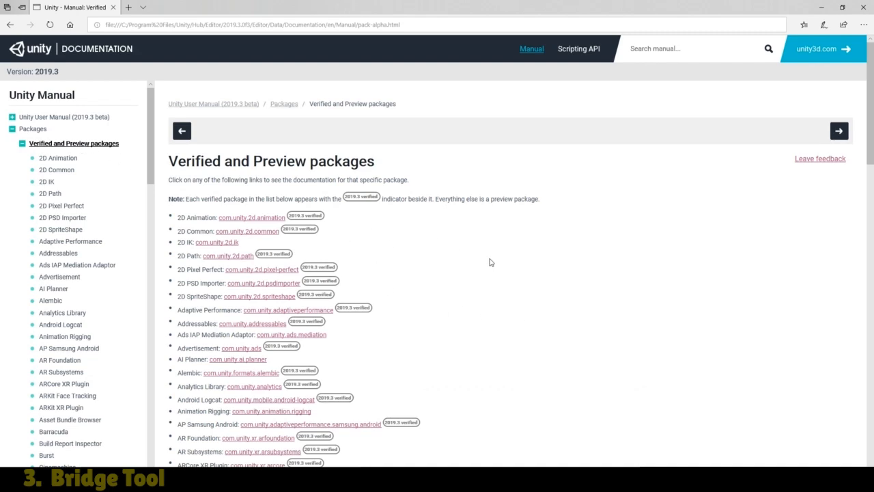
{"action": "scroll", "coordinate": [490, 262], "scroll_direction": "down", "scroll_amount": 20}
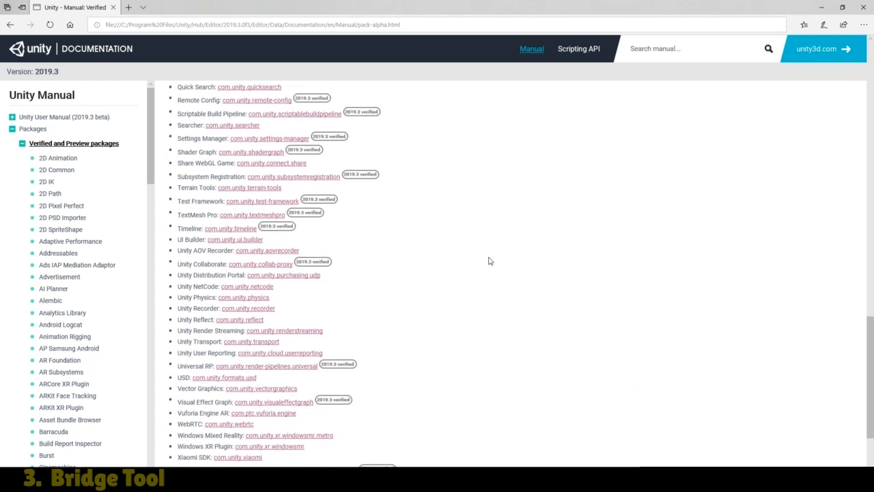
{"action": "left_click", "coordinate": [250, 188]}
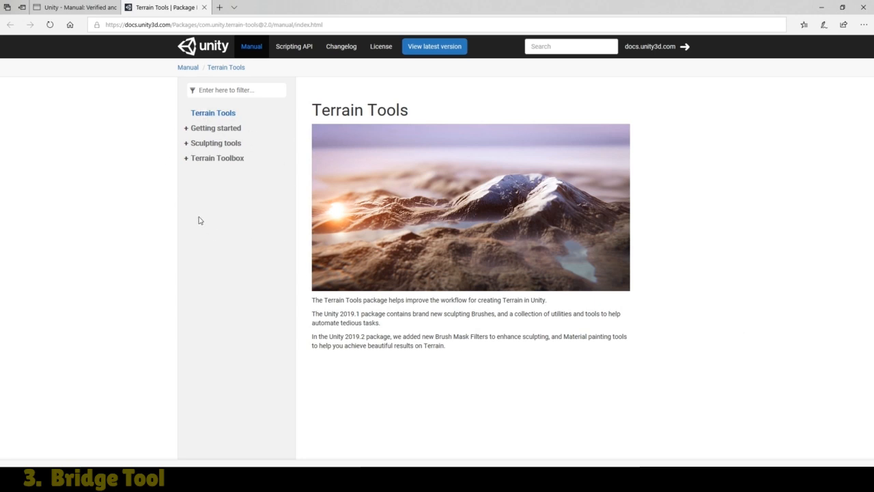
Step: Read the Bridge Tool page under Sculpting tools, including its usage and profile parameters, then return to Unity
{"action": "left_click", "coordinate": [216, 145]}
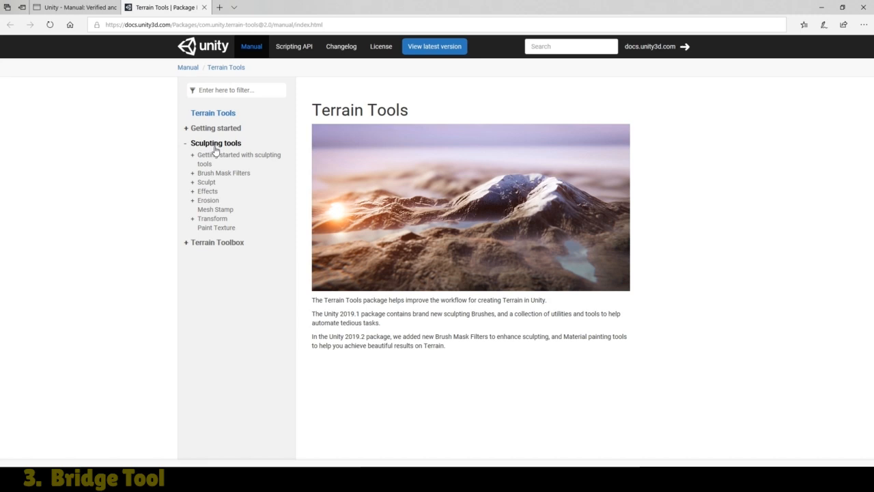
{"action": "left_click", "coordinate": [213, 183]}
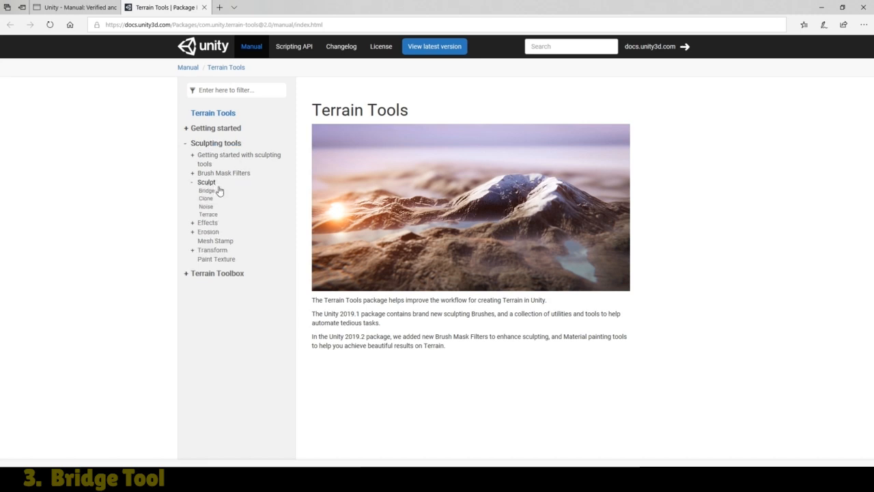
{"action": "left_click", "coordinate": [204, 192]}
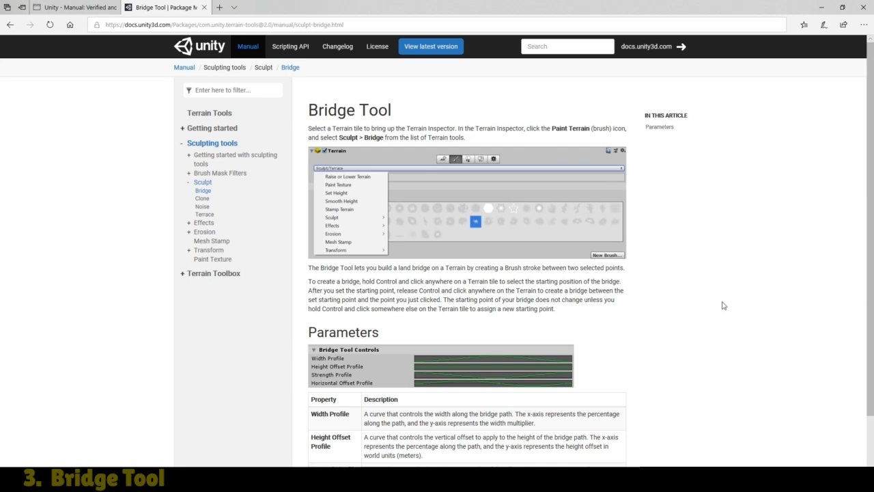
{"action": "scroll", "coordinate": [726, 306], "scroll_direction": "down", "scroll_amount": 1}
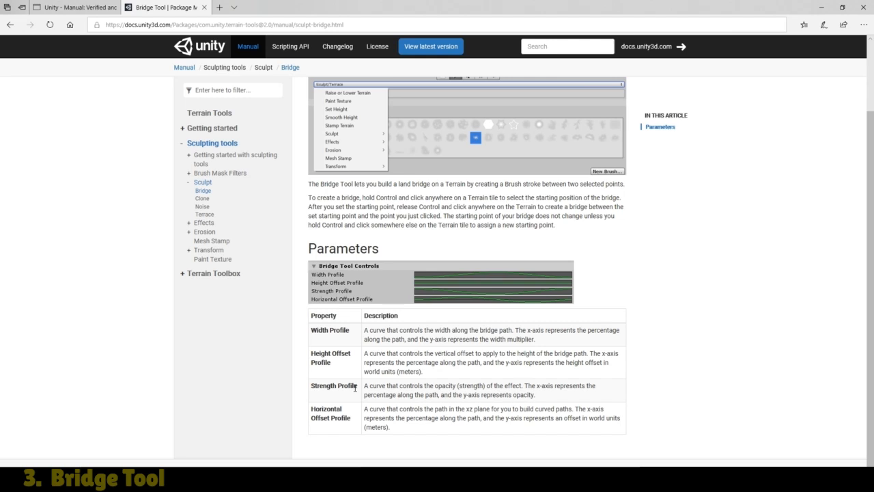
{"action": "scroll", "coordinate": [355, 387], "scroll_direction": "up", "scroll_amount": 2}
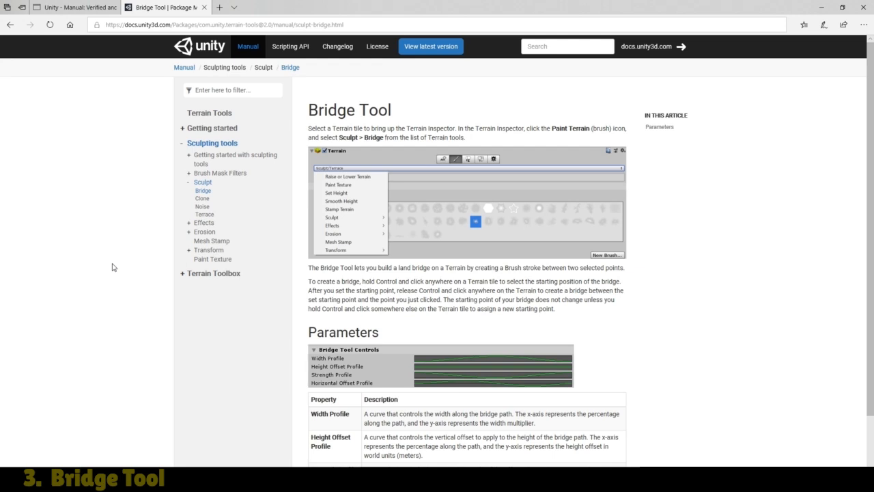
{"action": "left_click", "coordinate": [825, 8]}
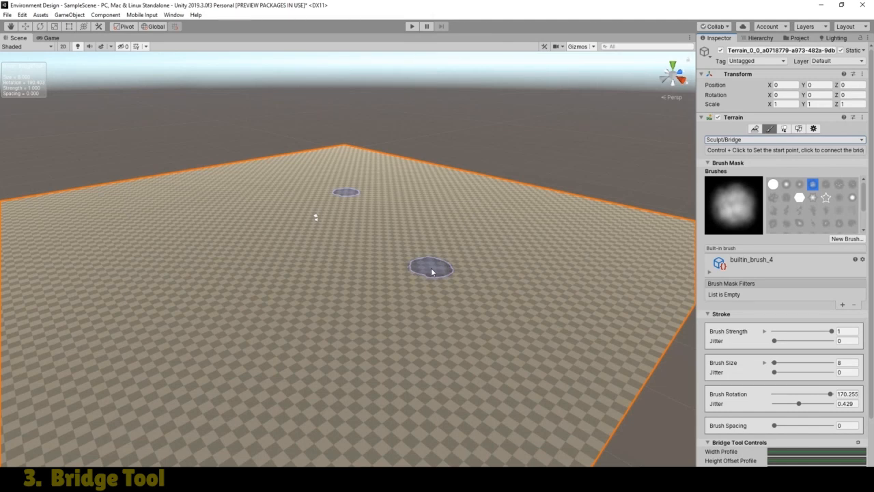
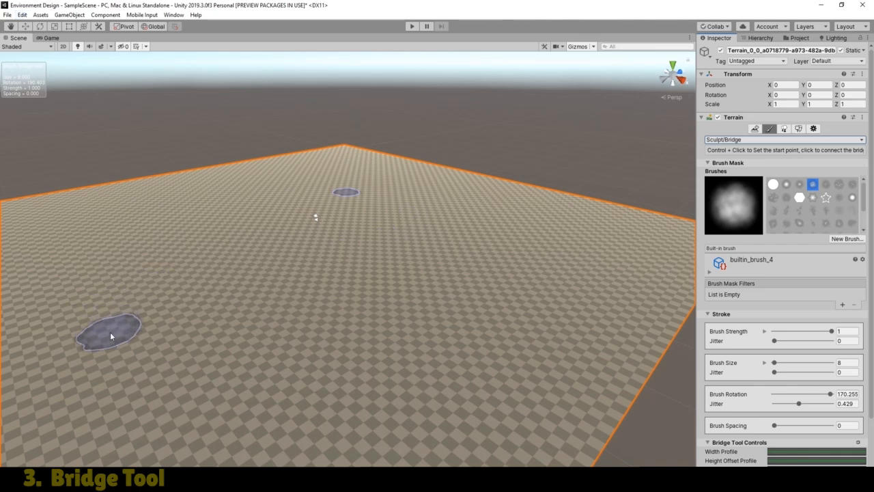
Step: Build a trial land bridge from the start point at the far side of the terrain to its near side and inspect it
{"action": "left_click", "coordinate": [23, 16]}
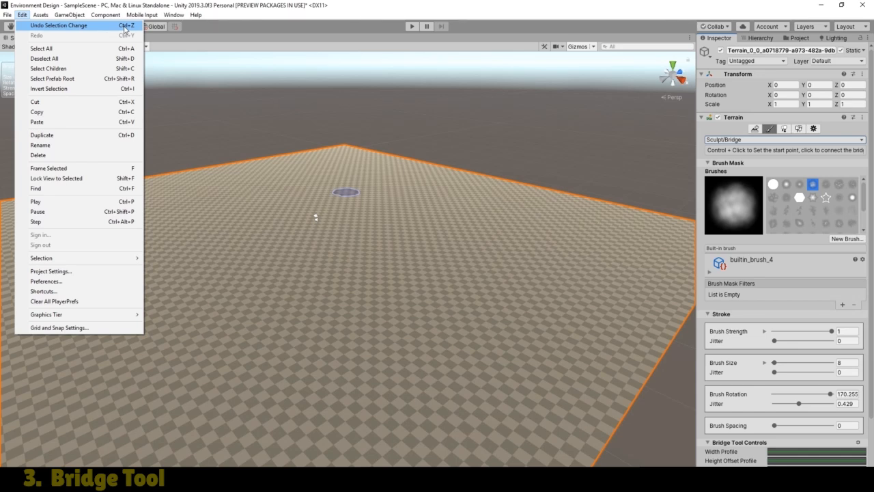
{"action": "left_click", "coordinate": [369, 7]}
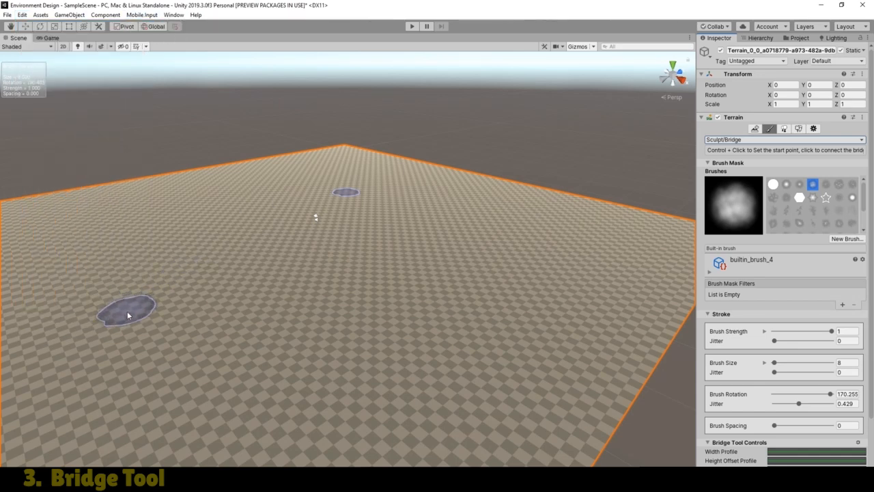
{"action": "left_click", "coordinate": [124, 321]}
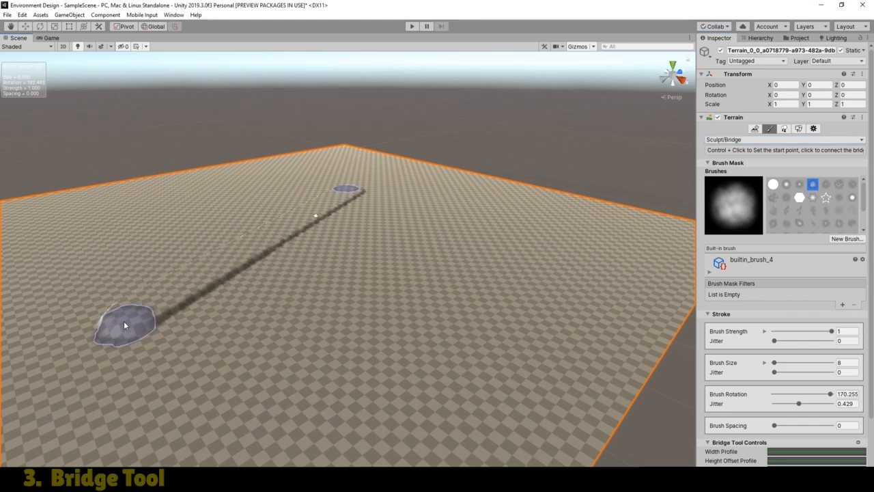
{"action": "left_click", "coordinate": [11, 26]}
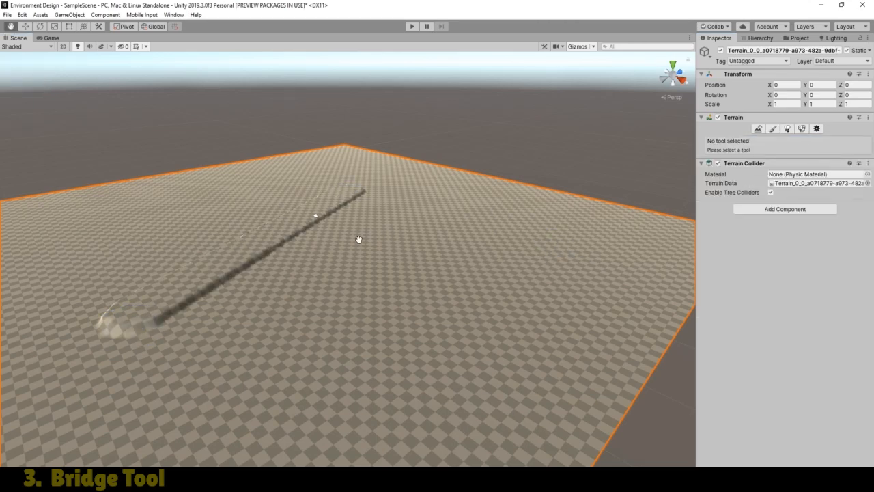
{"action": "scroll", "coordinate": [348, 243], "scroll_direction": "up", "scroll_amount": 4}
{"action": "left_click_drag", "start_coordinate": [275, 232], "coordinate": [308, 207]}
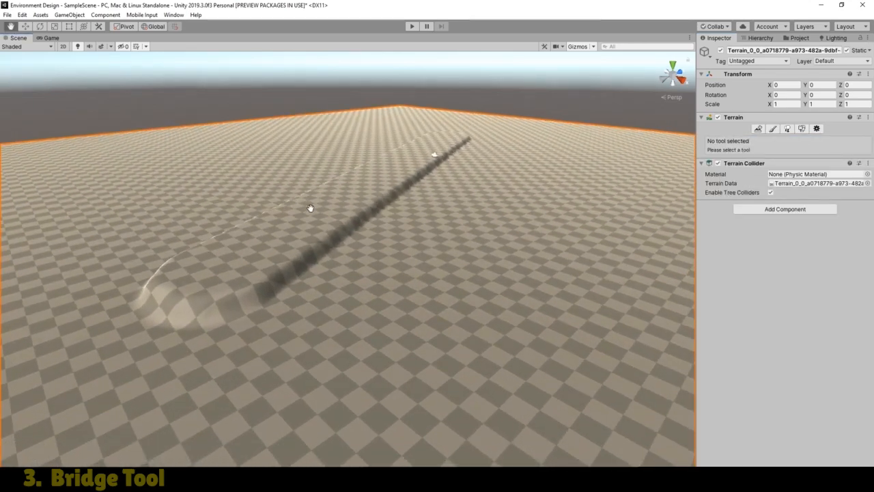
{"action": "right_click_drag", "start_coordinate": [308, 207], "coordinate": [296, 189]}
{"action": "left_click_drag", "start_coordinate": [296, 189], "coordinate": [264, 176]}
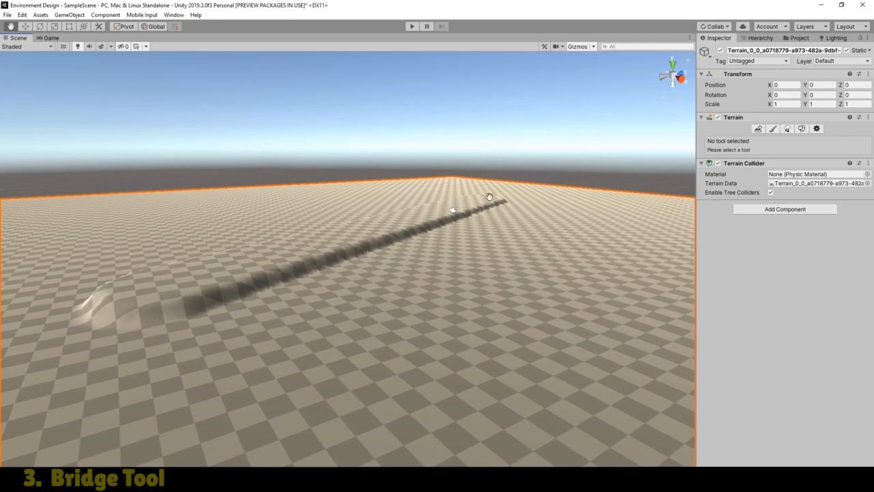
{"action": "left_click_drag", "start_coordinate": [241, 264], "coordinate": [271, 301], "text": "alt"}
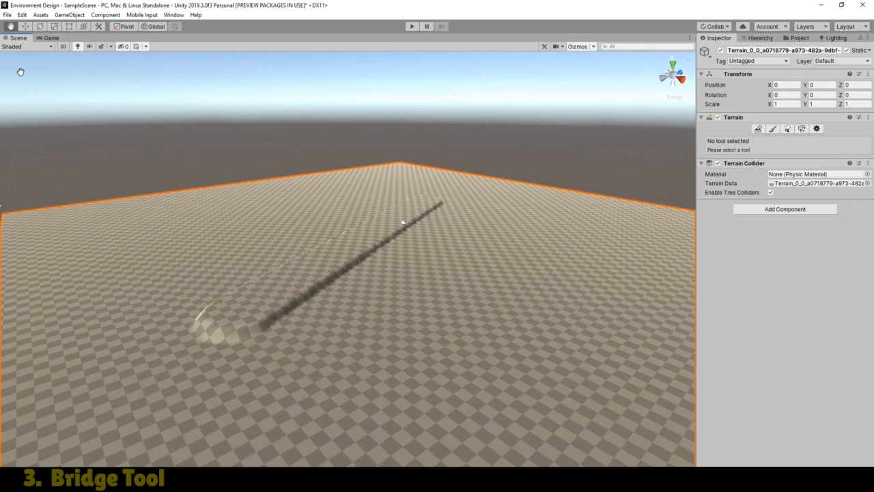
Step: Undo the land bridge on the heightmap and reactivate Paint Terrain with the Bridge tool
{"action": "left_click", "coordinate": [22, 15]}
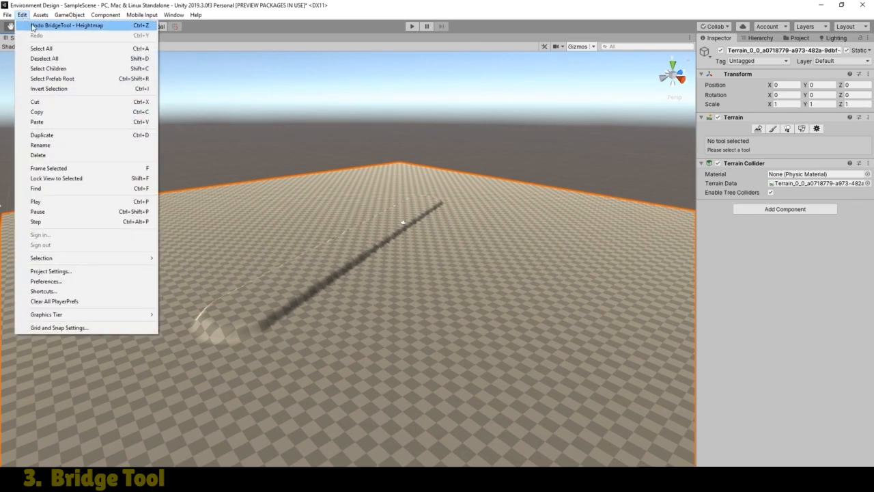
{"action": "left_click", "coordinate": [34, 25]}
{"action": "left_click", "coordinate": [773, 129]}
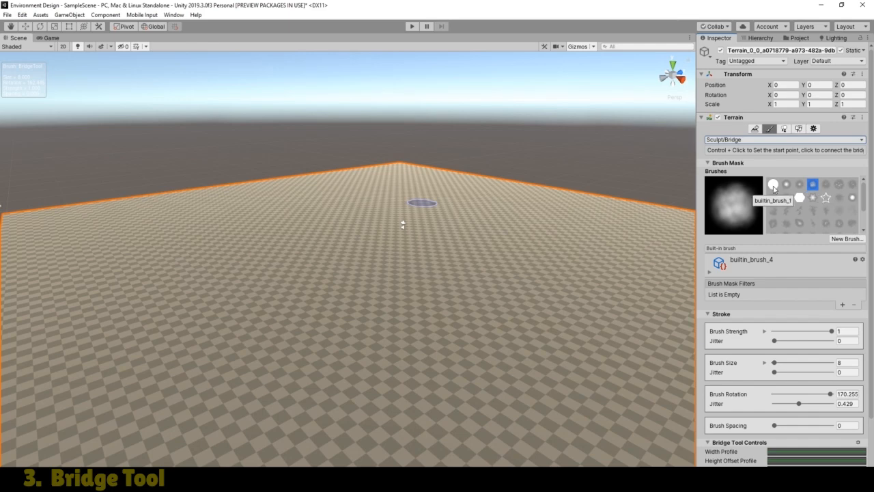
Step: Try a land bridge to the terrain's near side with the solid round builtin_brush_1 mask and undo it
{"action": "left_click", "coordinate": [774, 185]}
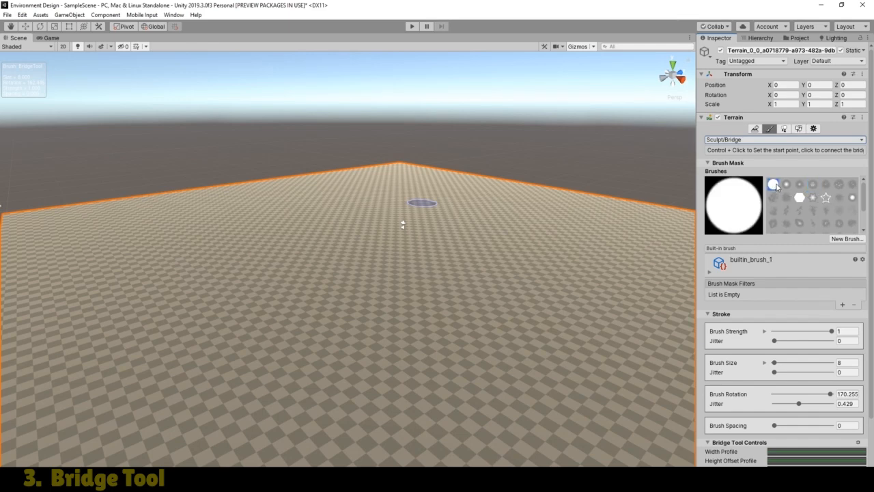
{"action": "left_click", "coordinate": [156, 319]}
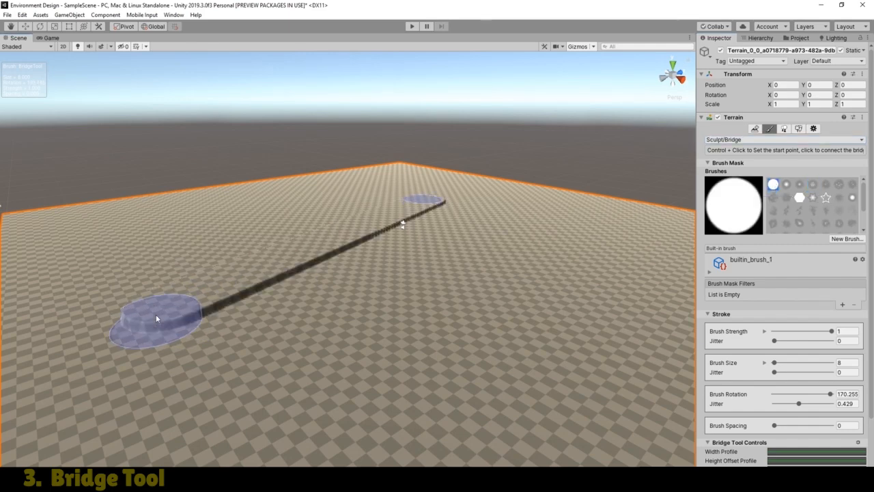
{"action": "scroll", "coordinate": [431, 342], "scroll_direction": "up", "scroll_amount": 3}
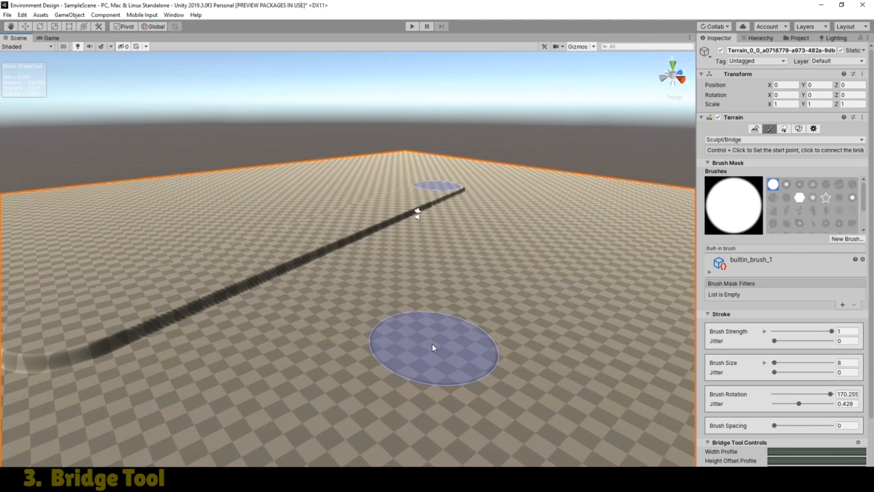
{"action": "scroll", "coordinate": [432, 347], "scroll_direction": "down", "scroll_amount": 2}
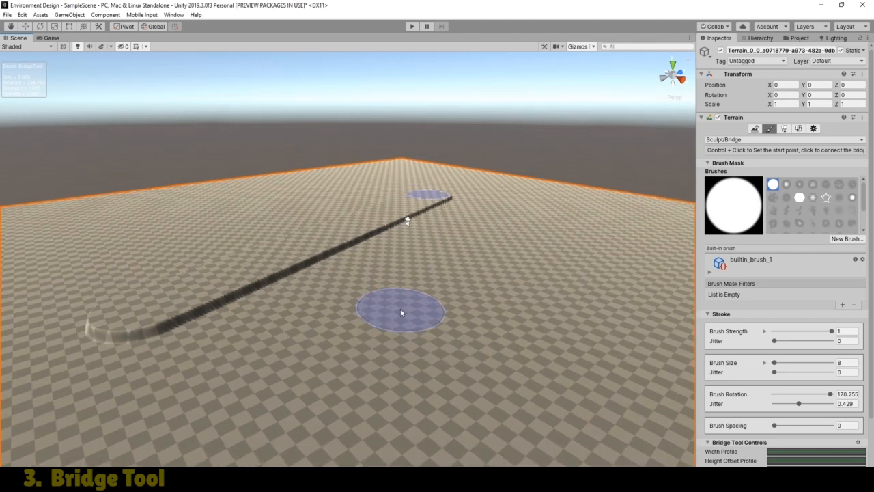
{"action": "key", "text": "ctrl+z"}
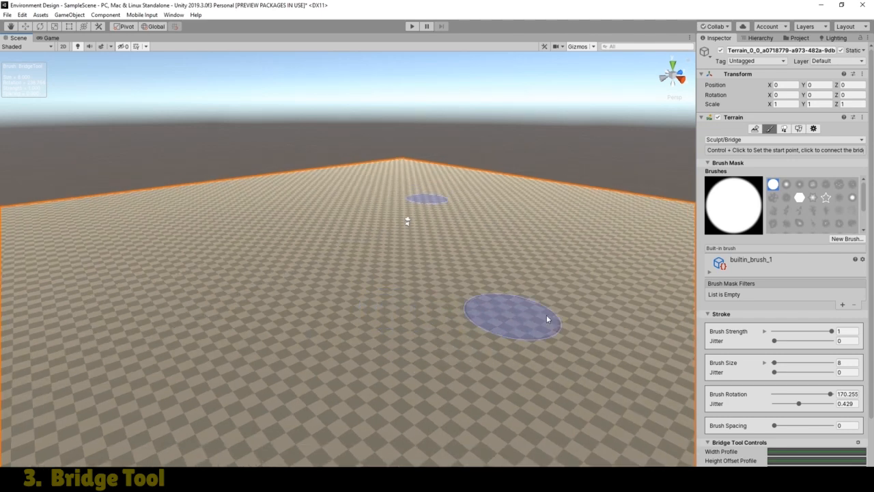
Step: Try the same land bridge with the star-shaped builtin_brush_11 mask and undo it
{"action": "left_click", "coordinate": [813, 198]}
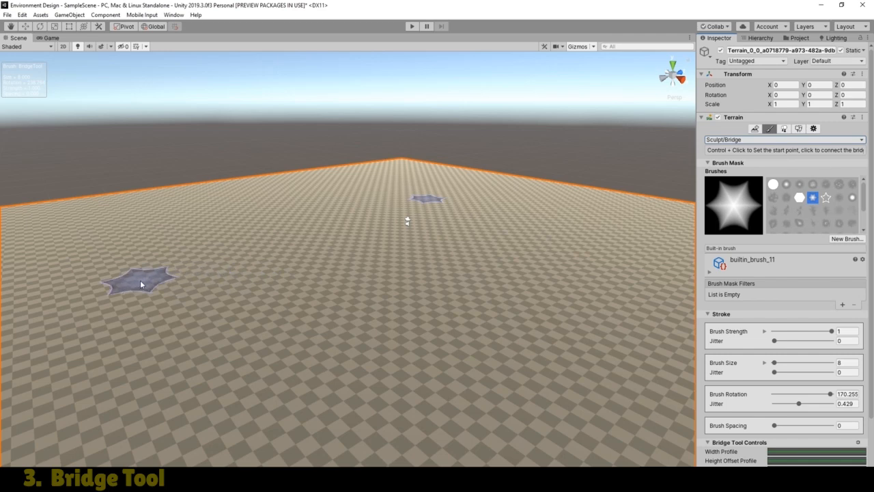
{"action": "left_click", "coordinate": [140, 280]}
{"action": "scroll", "coordinate": [330, 271], "scroll_direction": "up", "scroll_amount": 2}
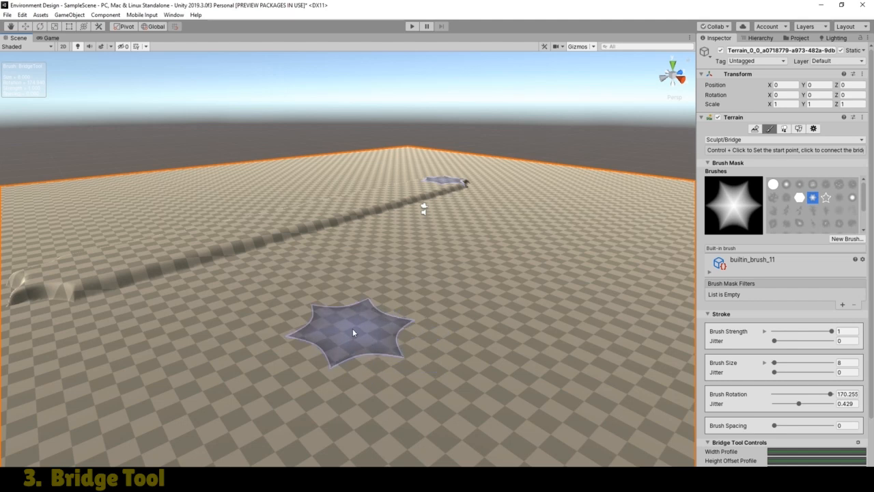
{"action": "scroll", "coordinate": [352, 329], "scroll_direction": "down", "scroll_amount": 2}
{"action": "key", "text": "ctrl+z"}
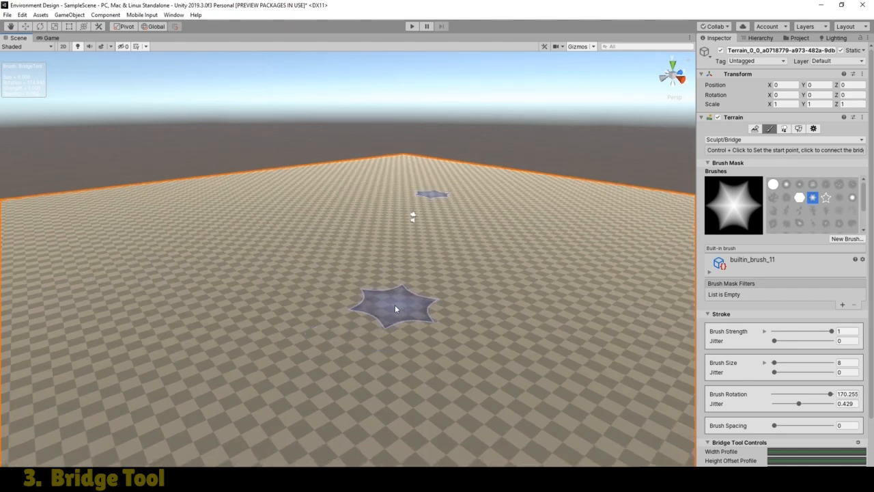
Step: Select the terrainstamp_flatmountain01 brush mask, try a land bridge to the terrain's near side with it and undo the bridge
{"action": "left_click", "coordinate": [800, 224]}
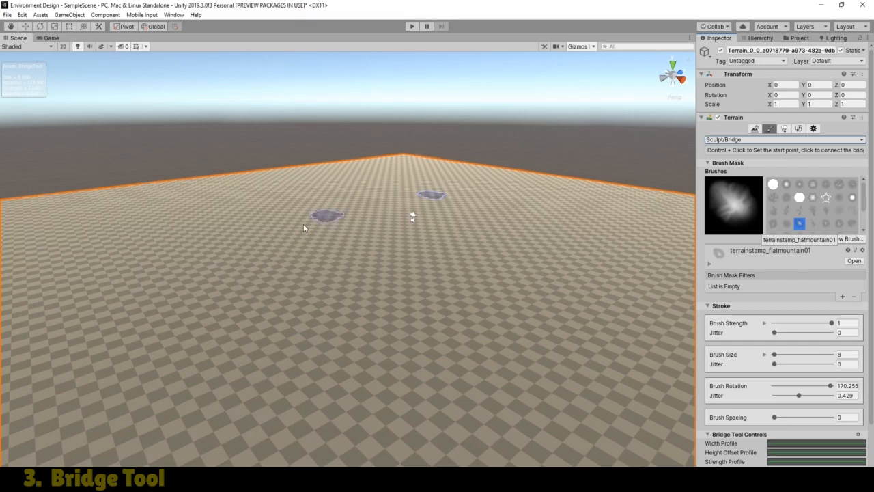
{"action": "left_click", "coordinate": [139, 269]}
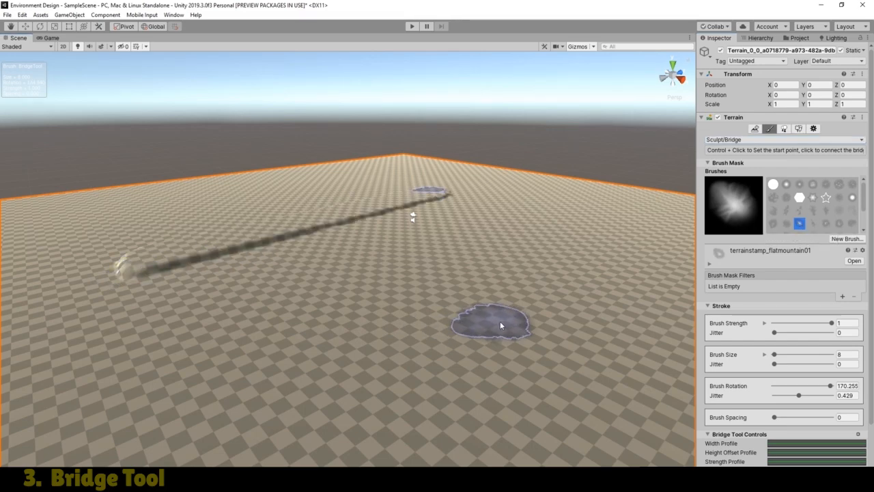
{"action": "scroll", "coordinate": [384, 249], "scroll_direction": "up", "scroll_amount": 2}
{"action": "scroll", "coordinate": [384, 247], "scroll_direction": "up", "scroll_amount": 1}
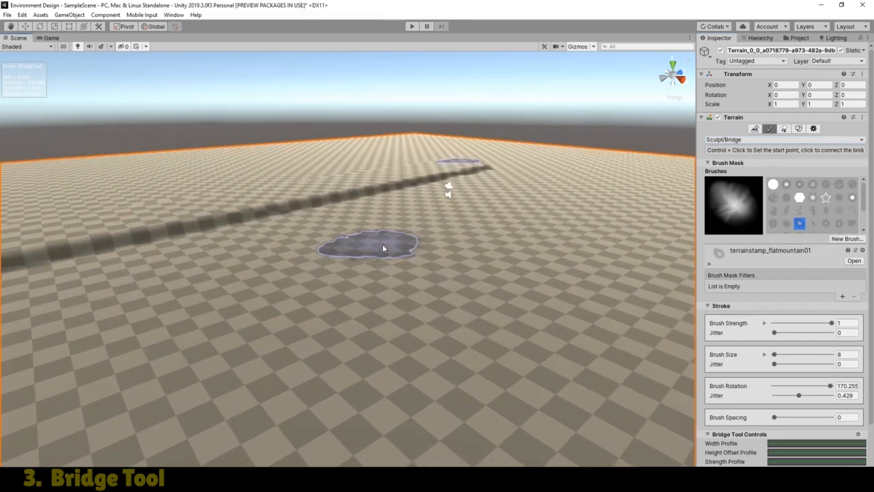
{"action": "scroll", "coordinate": [382, 246], "scroll_direction": "down", "scroll_amount": 3}
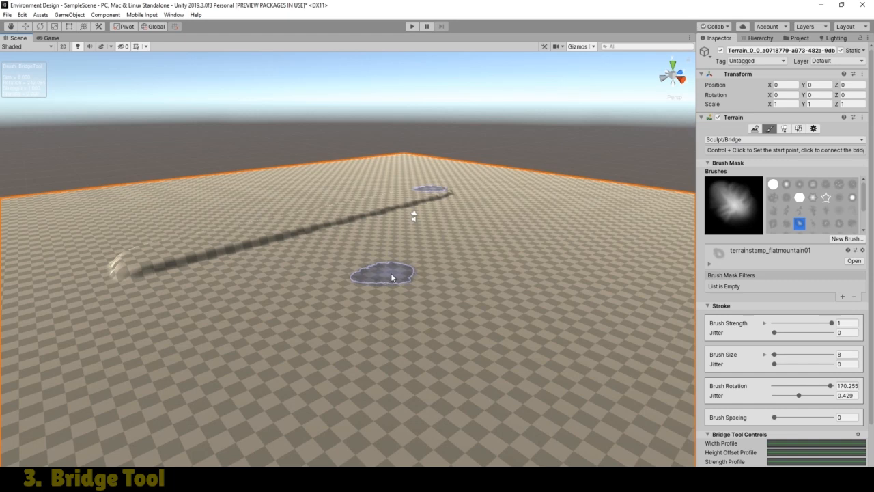
{"action": "key", "text": "ctrl+z"}
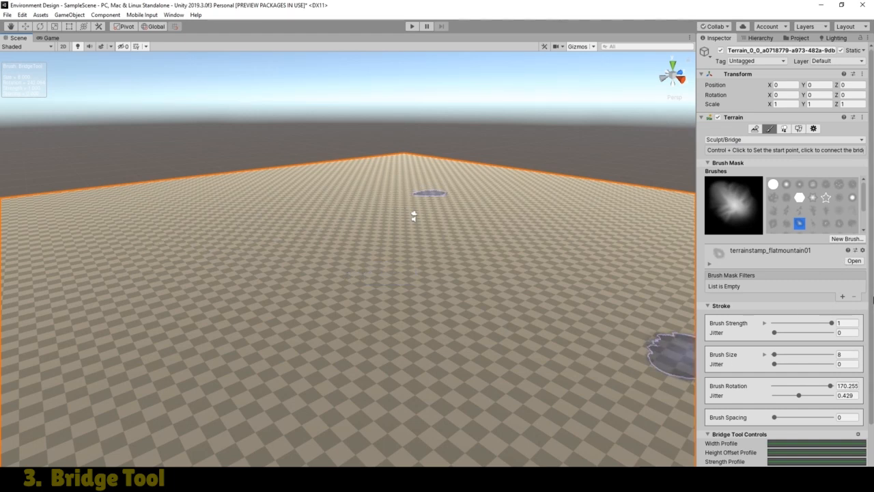
Step: Add a key near the middle of the Height Offset Profile curve, about time 0.49, and raise it to about 1.05
{"action": "scroll", "coordinate": [872, 321], "scroll_direction": "down", "scroll_amount": 2}
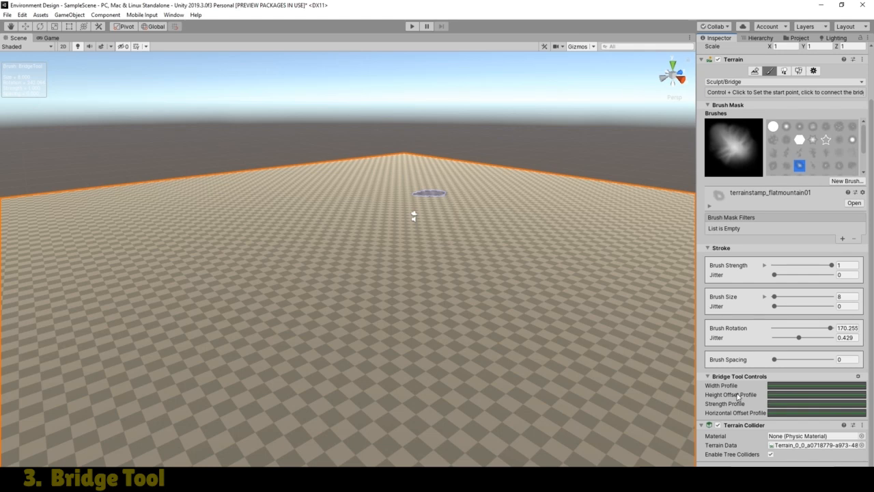
{"action": "left_click", "coordinate": [807, 394]}
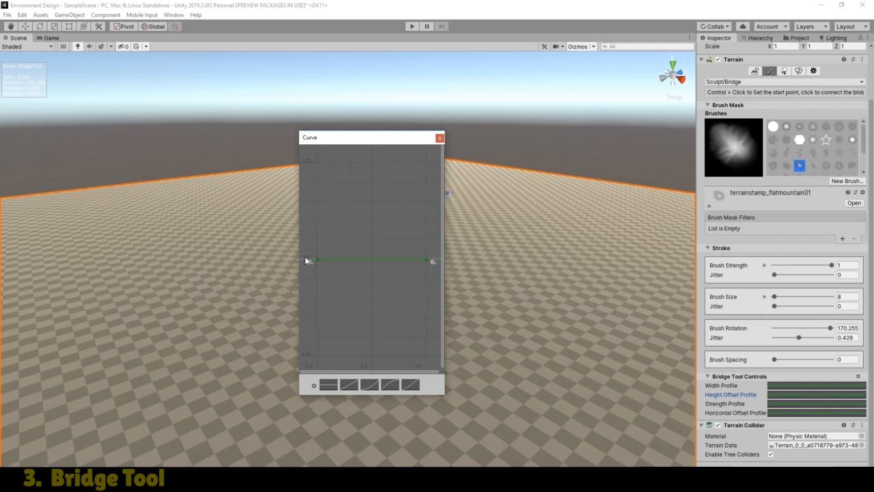
{"action": "right_click", "coordinate": [373, 261]}
{"action": "left_click", "coordinate": [400, 265]}
{"action": "left_click_drag", "start_coordinate": [374, 261], "coordinate": [372, 167]}
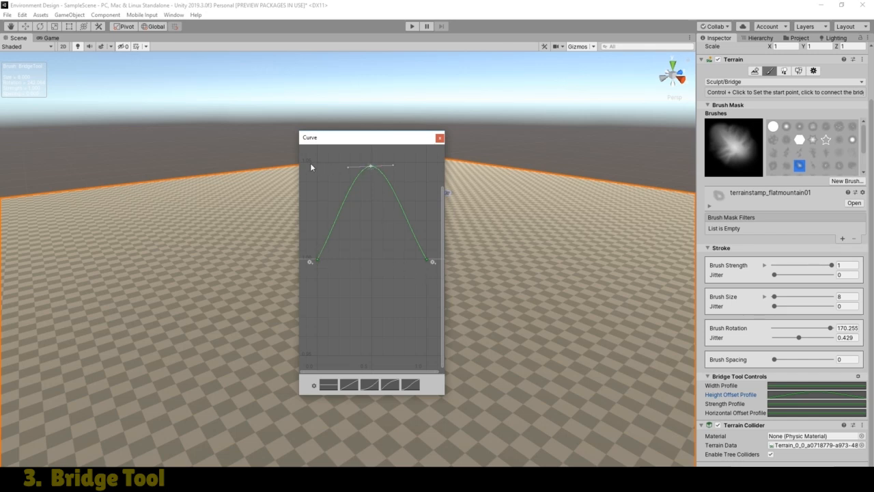
Step: Set the middle key's value in the Height Offset Profile to 15 and check the resulting curve
{"action": "right_click", "coordinate": [371, 169]}
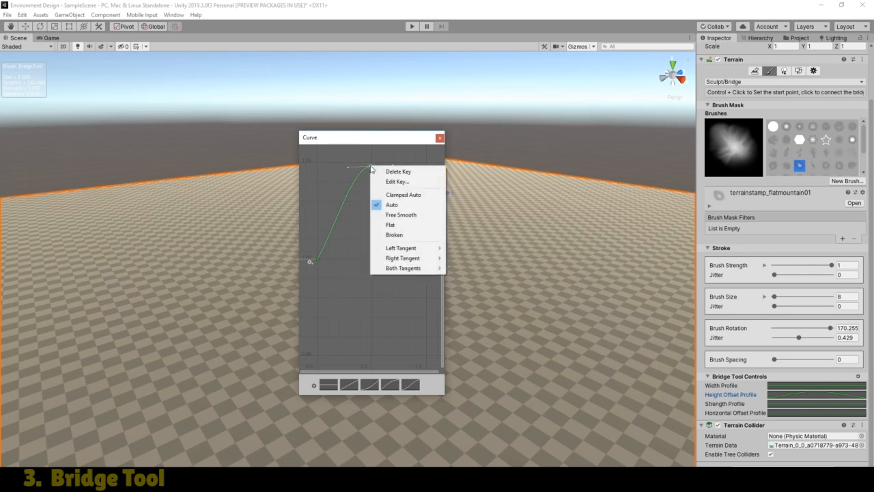
{"action": "left_click", "coordinate": [403, 182]}
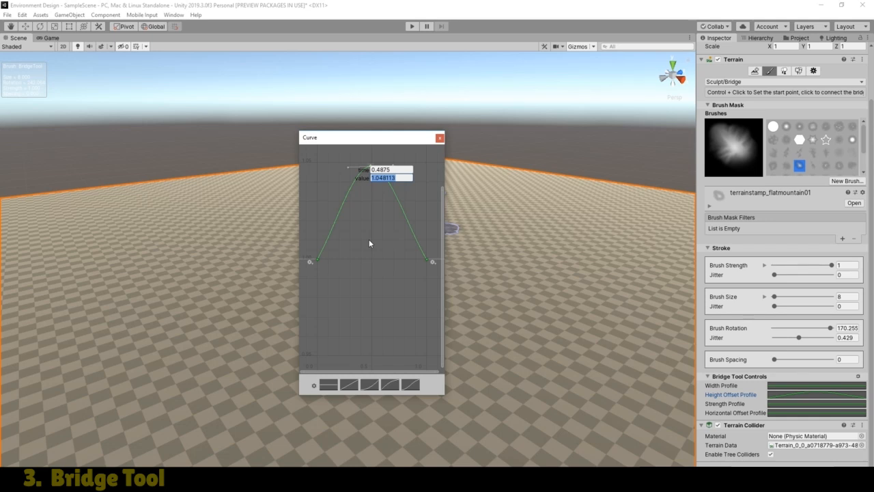
{"action": "type", "text": "15"}
{"action": "key", "text": "Return"}
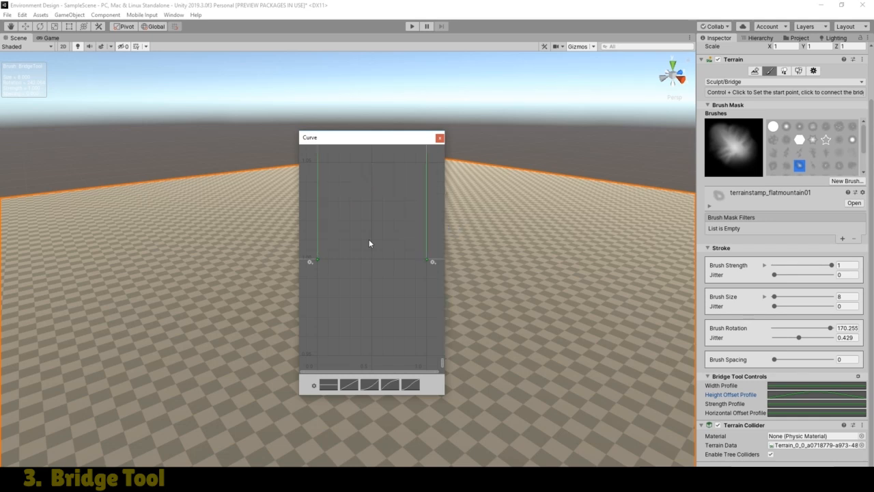
{"action": "left_click", "coordinate": [441, 138]}
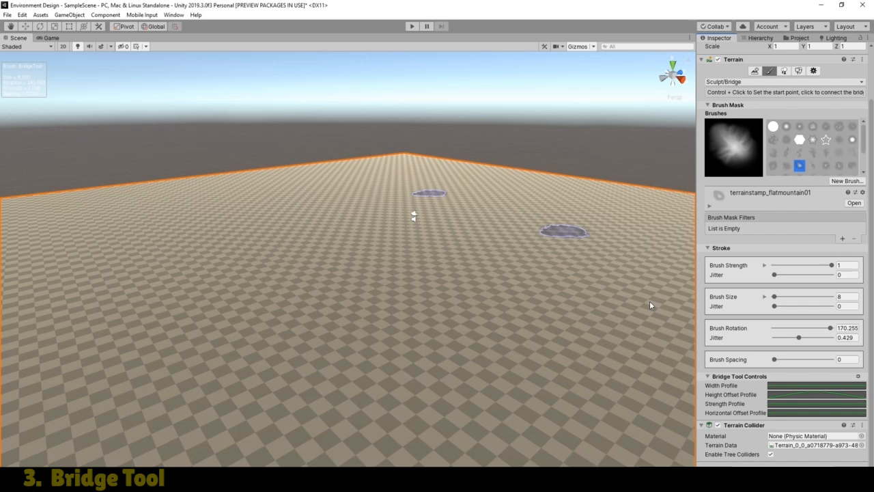
{"action": "left_click", "coordinate": [802, 396]}
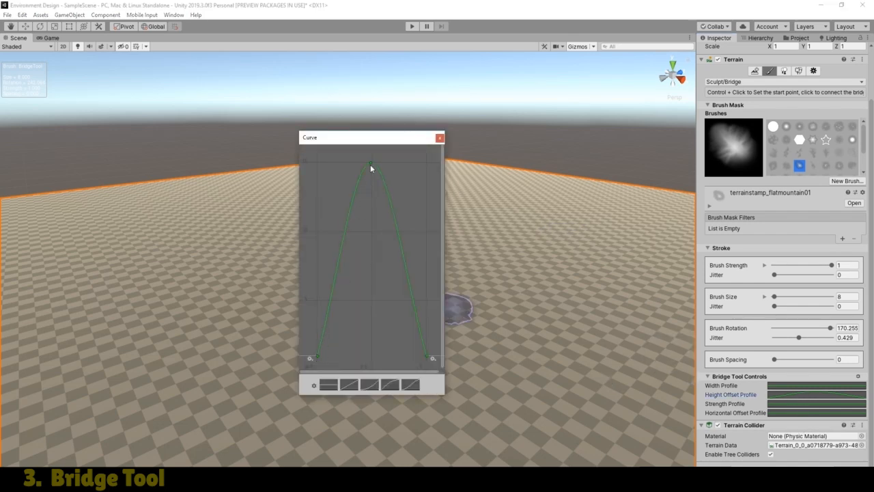
{"action": "left_click", "coordinate": [440, 139]}
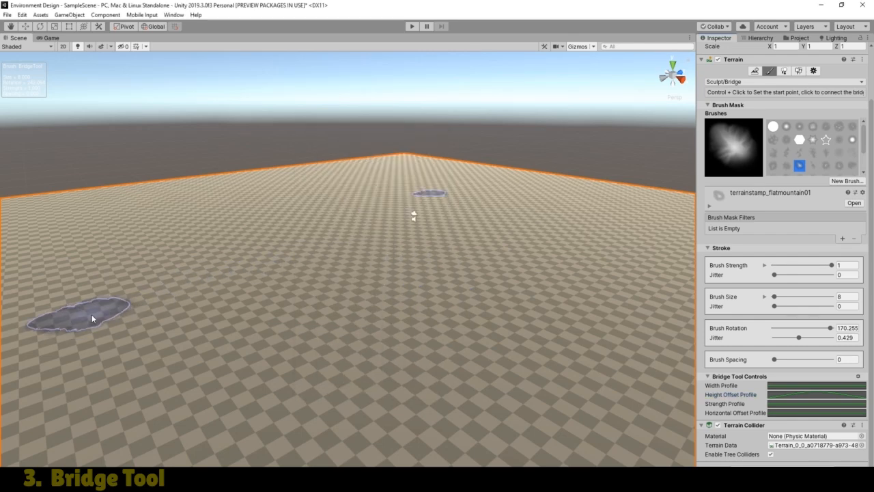
Step: Try an arched land bridge from the start point to the terrain's near side, inspecting it from several angles before undoing it
{"action": "left_click", "coordinate": [92, 315]}
{"action": "left_click", "coordinate": [11, 28]}
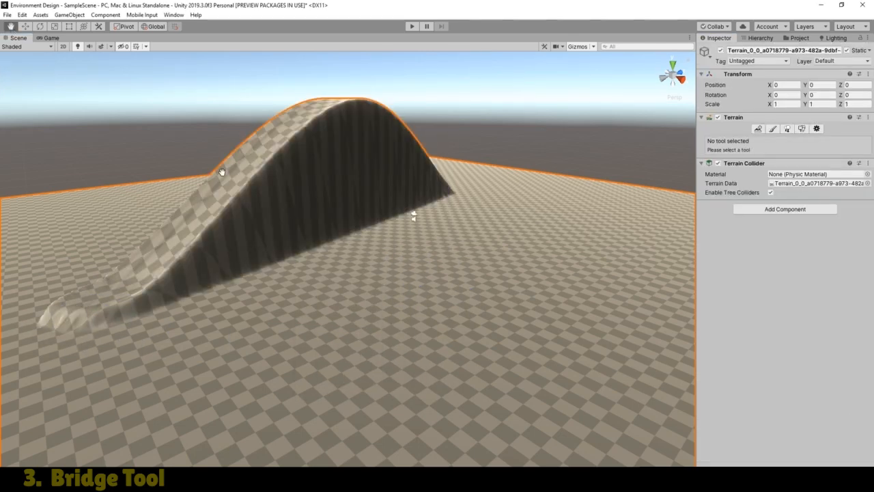
{"action": "left_click_drag", "start_coordinate": [279, 171], "coordinate": [330, 228]}
{"action": "right_click_drag", "start_coordinate": [330, 228], "coordinate": [252, 224]}
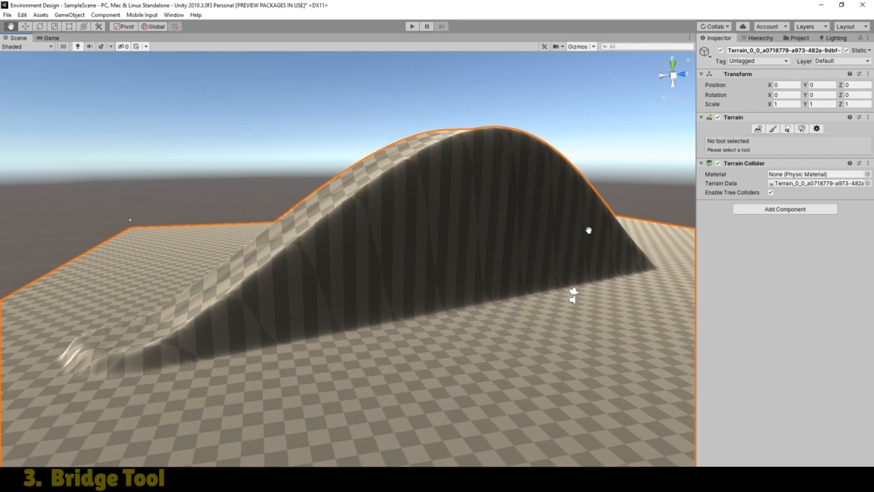
{"action": "scroll", "coordinate": [393, 264], "scroll_direction": "up", "scroll_amount": 4}
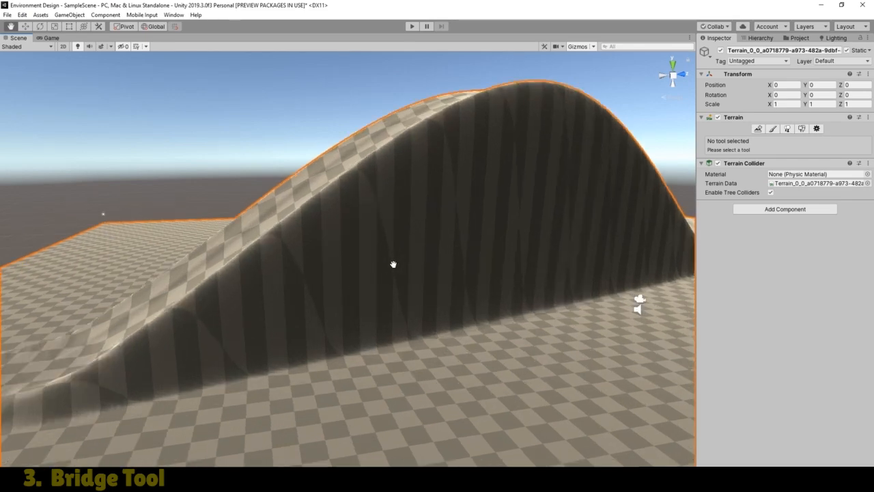
{"action": "scroll", "coordinate": [391, 259], "scroll_direction": "down", "scroll_amount": 2}
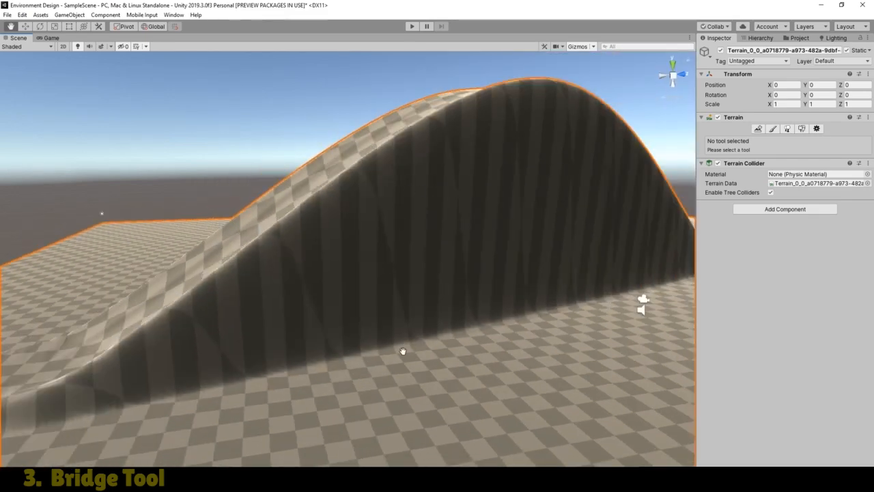
{"action": "left_click_drag", "start_coordinate": [386, 268], "coordinate": [397, 274]}
{"action": "scroll", "coordinate": [396, 274], "scroll_direction": "down", "scroll_amount": 5}
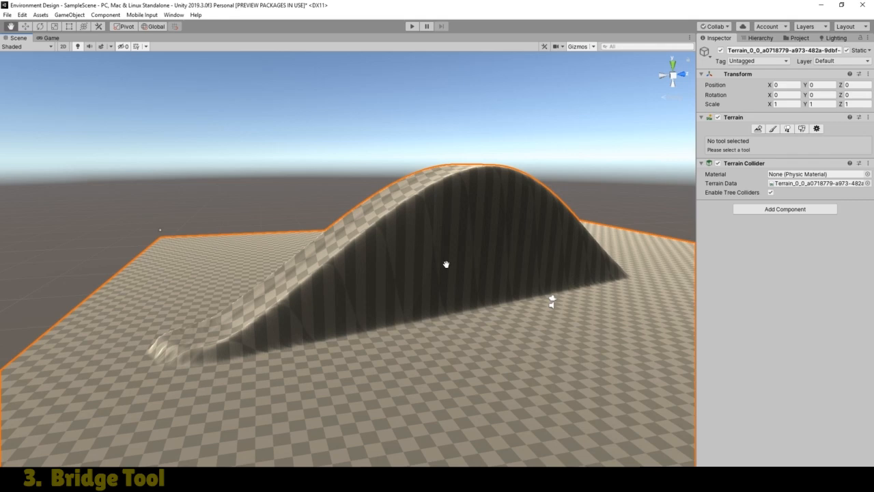
{"action": "left_click_drag", "start_coordinate": [446, 264], "coordinate": [412, 207], "text": "alt"}
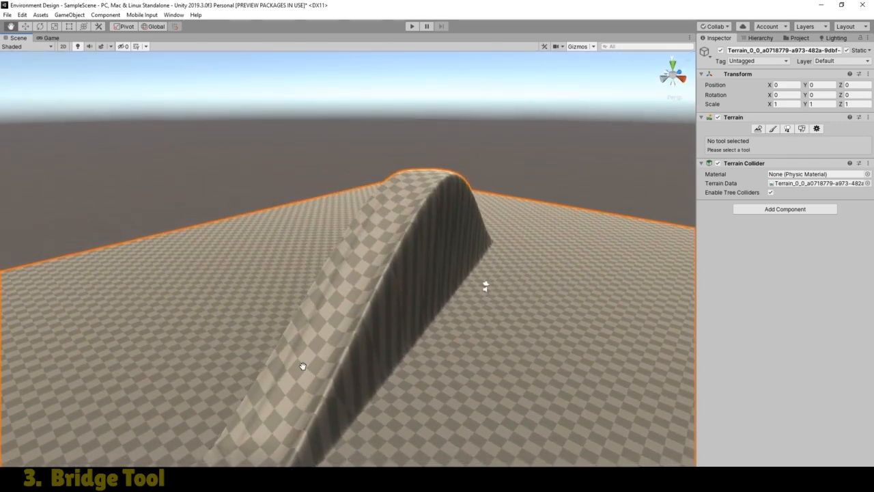
{"action": "left_click_drag", "start_coordinate": [305, 363], "coordinate": [265, 326]}
{"action": "right_click_drag", "start_coordinate": [356, 321], "coordinate": [294, 301]}
{"action": "left_click_drag", "start_coordinate": [312, 305], "coordinate": [297, 304]}
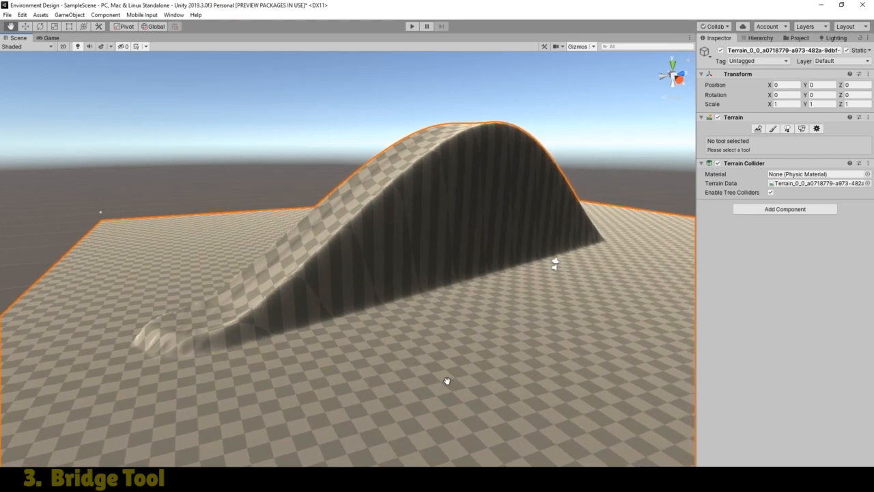
{"action": "key", "text": "ctrl+z"}
Step: Reactivate Paint Terrain with the Bridge tool and set the middle key of the Height Offset Profile to -15
{"action": "left_click", "coordinate": [773, 129]}
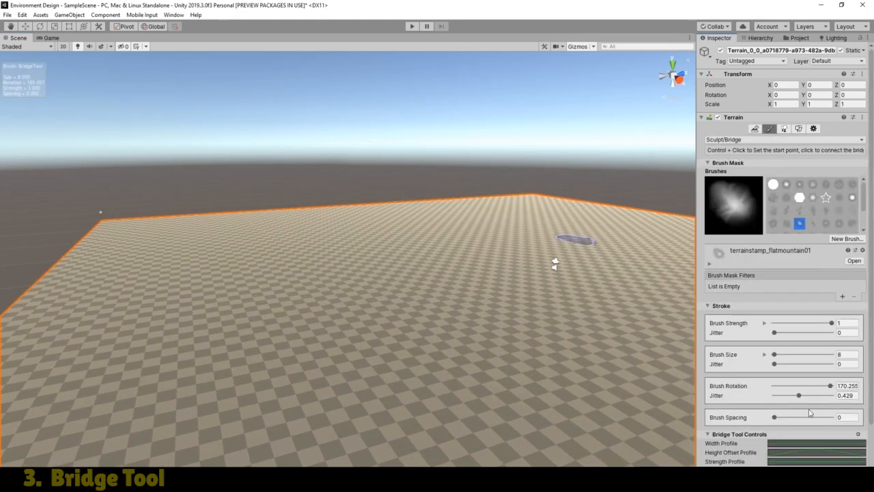
{"action": "left_click", "coordinate": [821, 454]}
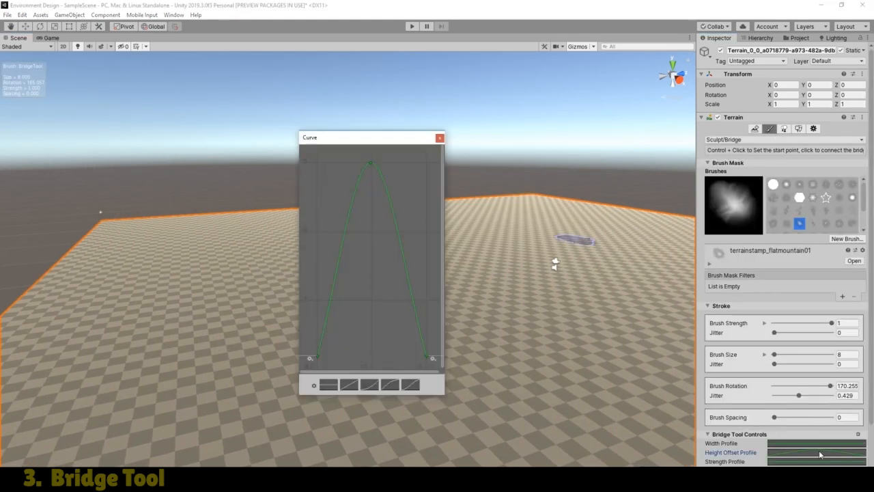
{"action": "right_click", "coordinate": [372, 165]}
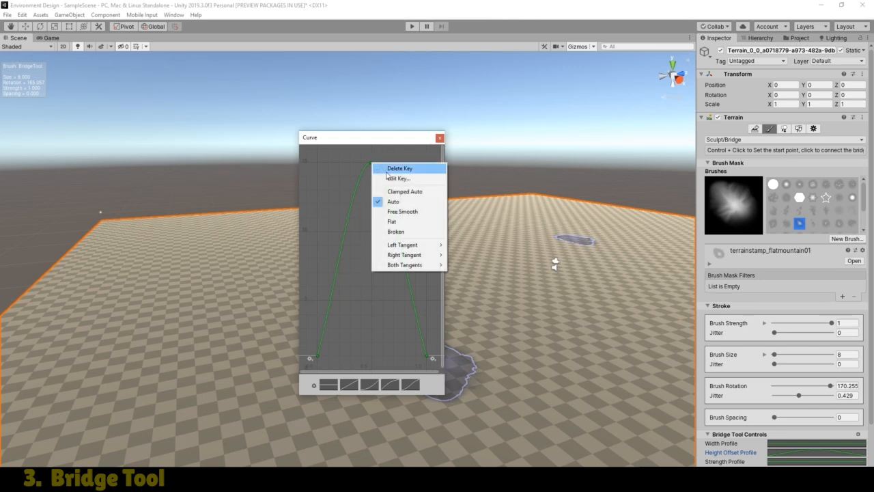
{"action": "left_click", "coordinate": [397, 177]}
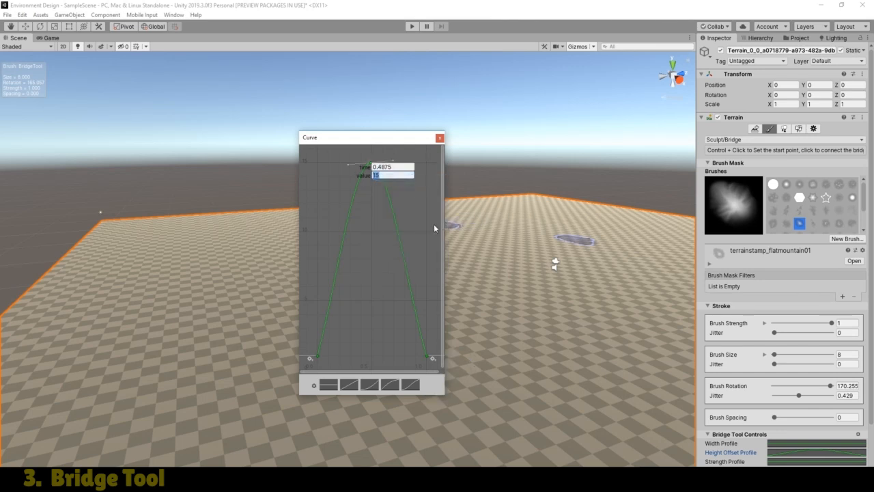
{"action": "type", "text": "-15"}
{"action": "key", "text": "Return"}
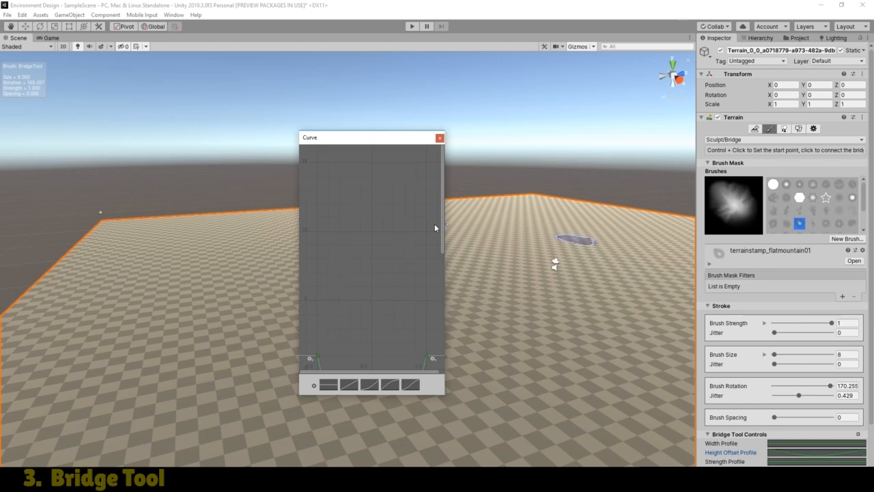
{"action": "left_click", "coordinate": [440, 138]}
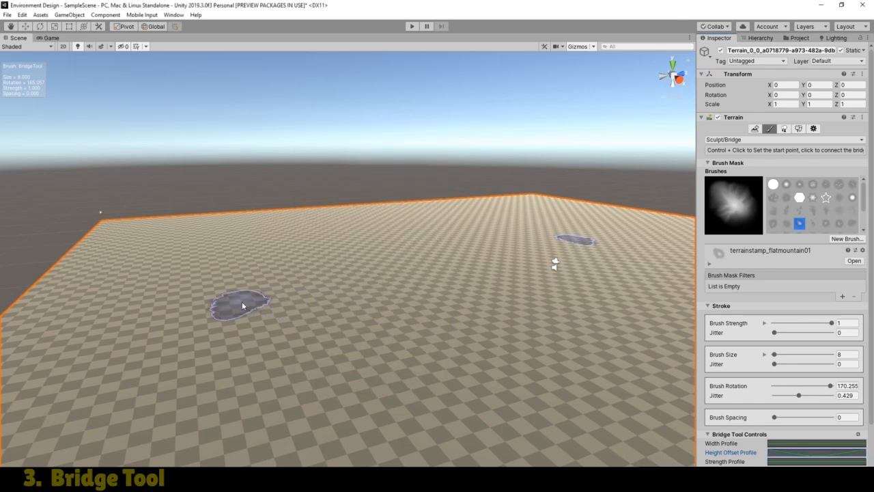
Step: Try a bridge across the terrain with the sunken height offset, inspect its trench and raised end, and undo it
{"action": "left_click", "coordinate": [242, 304]}
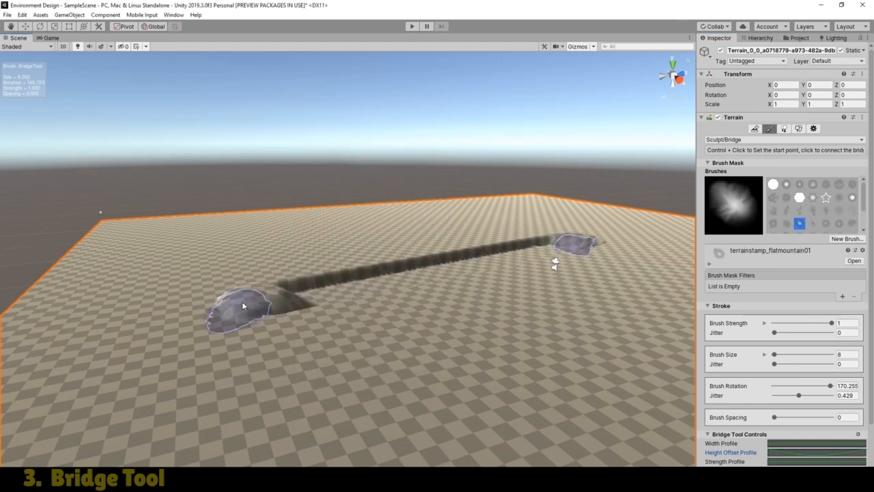
{"action": "left_click", "coordinate": [11, 26]}
{"action": "scroll", "coordinate": [424, 250], "scroll_direction": "up", "scroll_amount": 5}
{"action": "left_click_drag", "start_coordinate": [427, 280], "coordinate": [356, 289]}
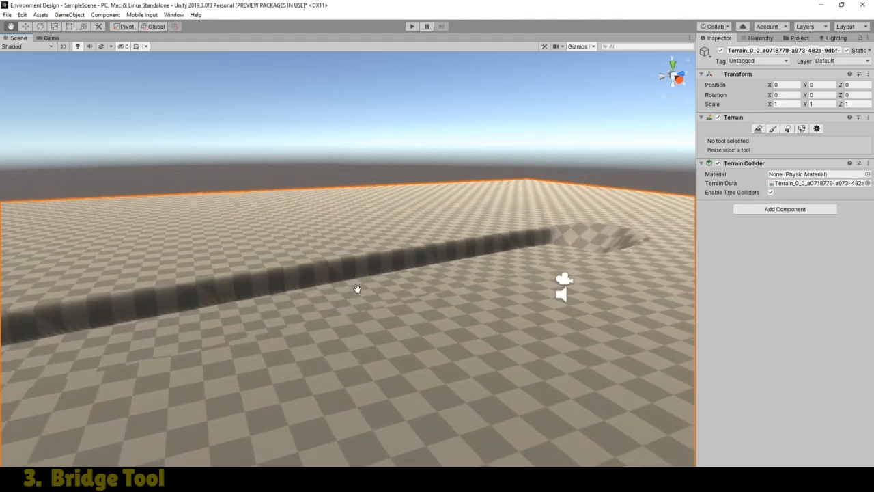
{"action": "right_click_drag", "start_coordinate": [355, 289], "coordinate": [399, 305]}
{"action": "left_click_drag", "start_coordinate": [398, 304], "coordinate": [456, 310]}
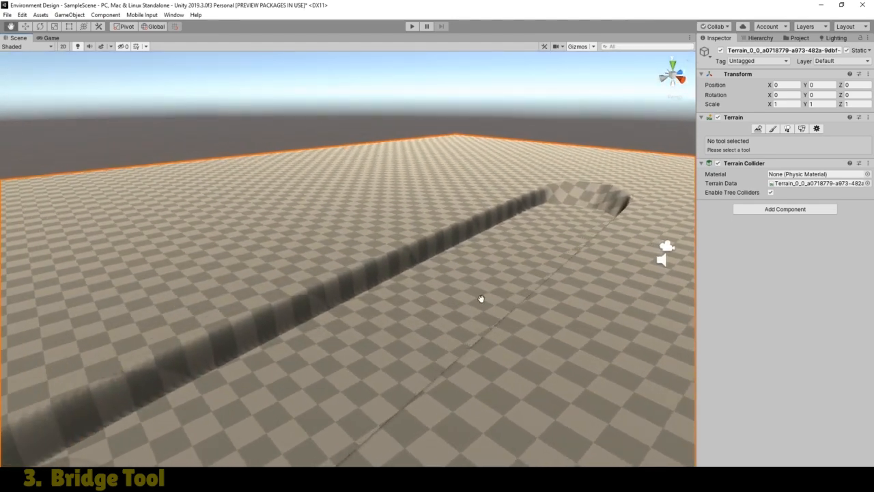
{"action": "scroll", "coordinate": [479, 297], "scroll_direction": "down", "scroll_amount": 3}
{"action": "right_click_drag", "start_coordinate": [480, 291], "coordinate": [411, 291]}
{"action": "scroll", "coordinate": [410, 290], "scroll_direction": "down", "scroll_amount": 6}
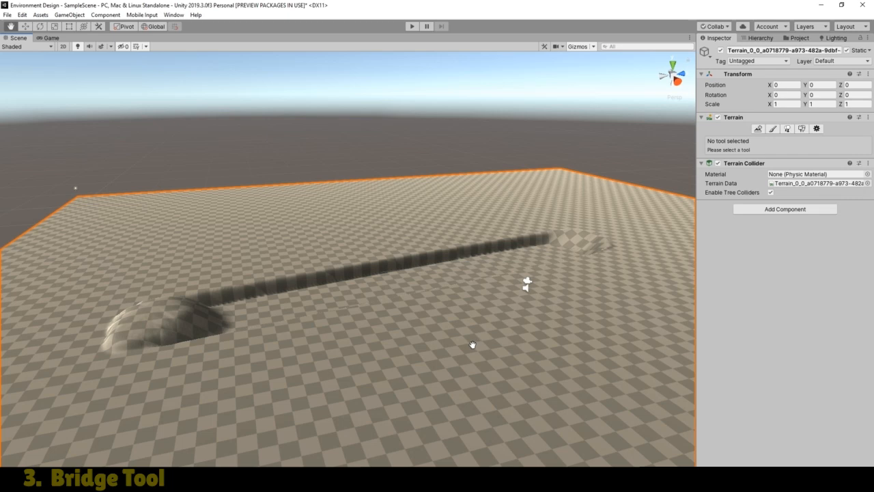
{"action": "key", "text": "ctrl+z"}
Step: Reactivate Paint Terrain with the Bridge tool, reset the Height Offset Profile to the flat preset, and recheck the curve
{"action": "left_click", "coordinate": [770, 129]}
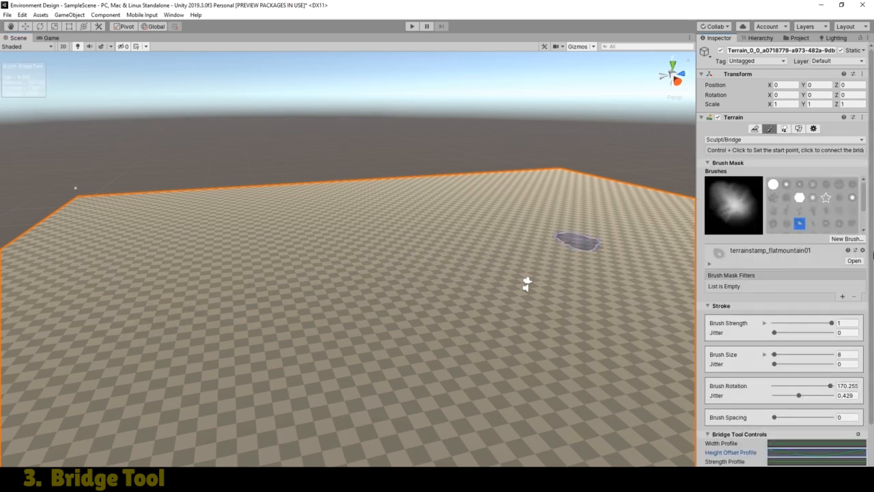
{"action": "scroll", "coordinate": [872, 237], "scroll_direction": "down", "scroll_amount": 3}
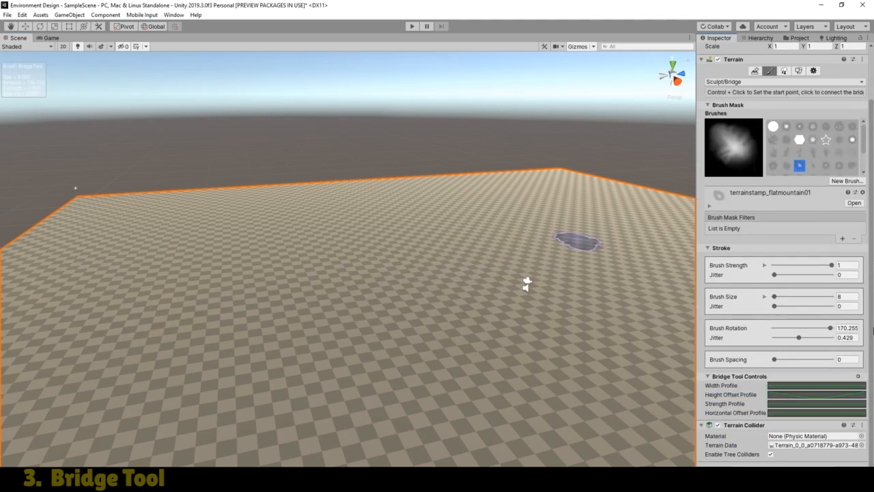
{"action": "left_click", "coordinate": [798, 392]}
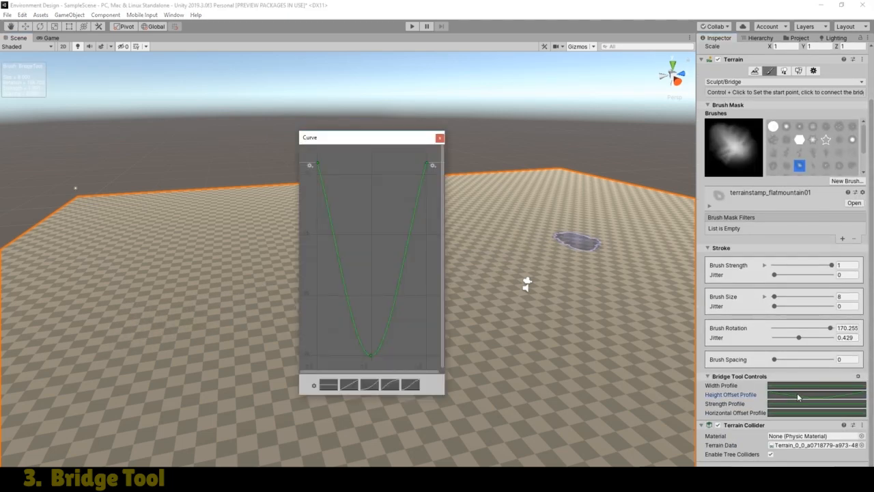
{"action": "left_click", "coordinate": [328, 386]}
{"action": "left_click", "coordinate": [440, 139]}
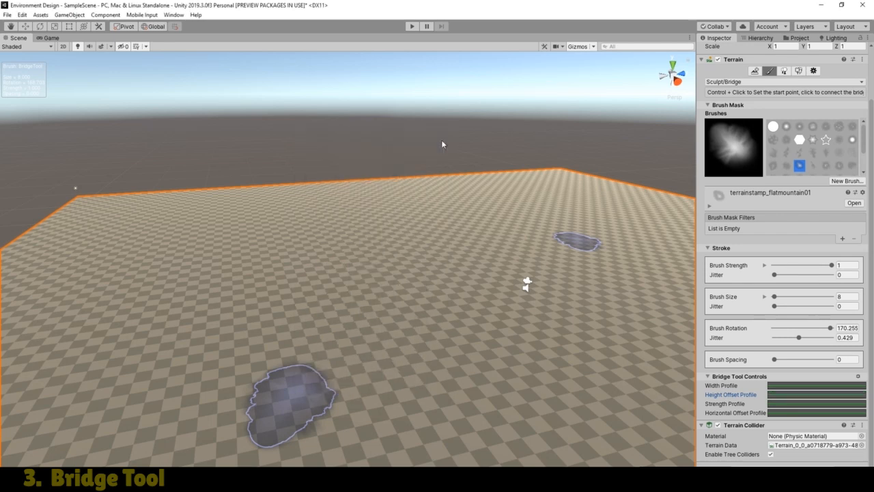
{"action": "left_click", "coordinate": [804, 397]}
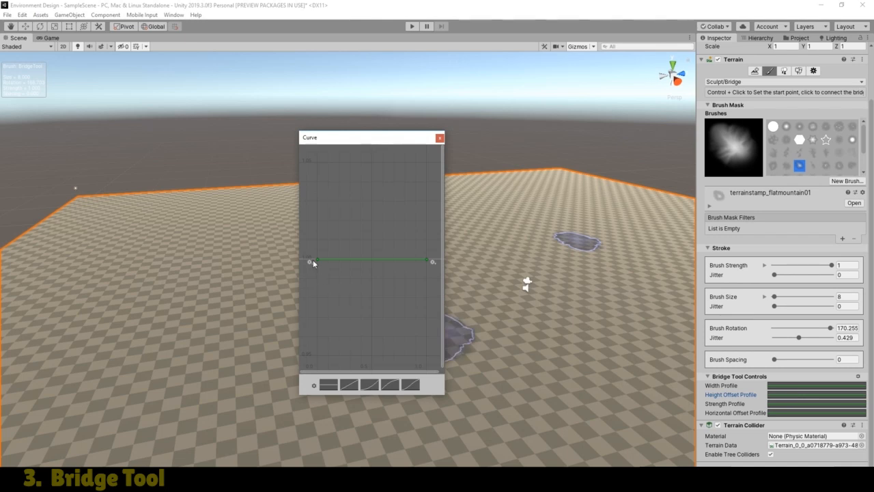
{"action": "left_click", "coordinate": [440, 139]}
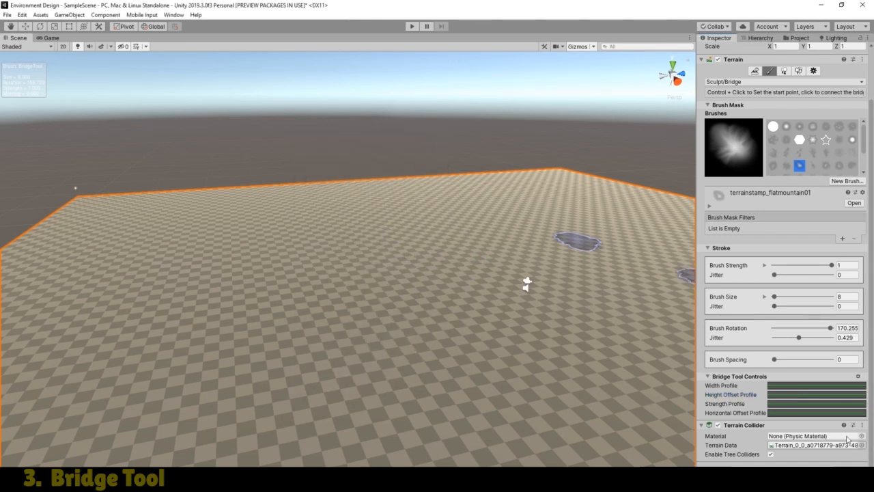
Step: Set the end key's value in the Width Profile to 0.1
{"action": "left_click", "coordinate": [804, 387]}
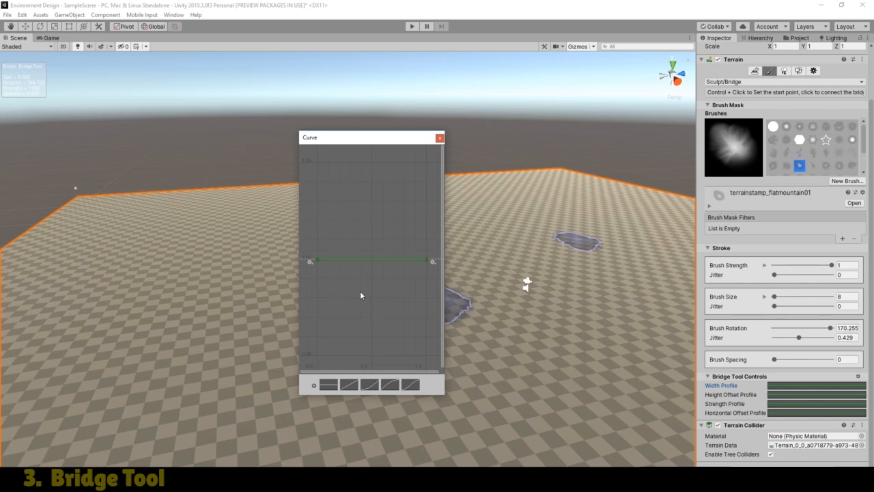
{"action": "right_click", "coordinate": [426, 261]}
{"action": "left_click", "coordinate": [447, 278]}
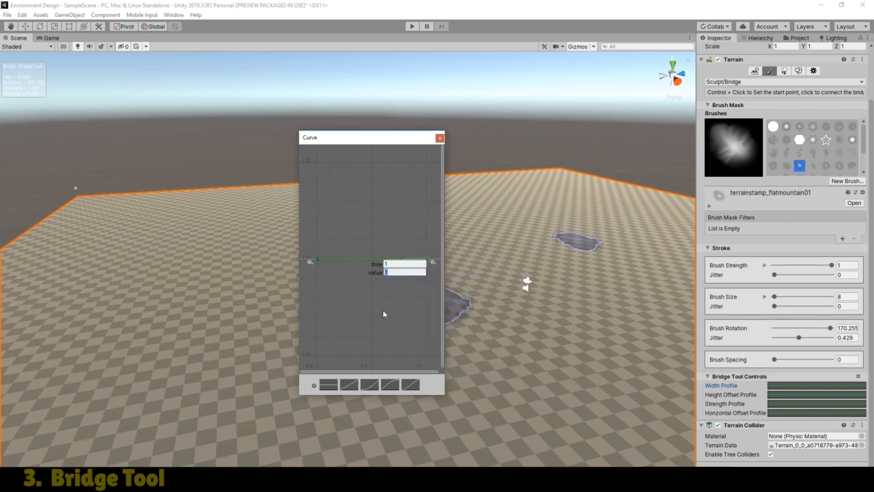
{"action": "type", "text": "0.1"}
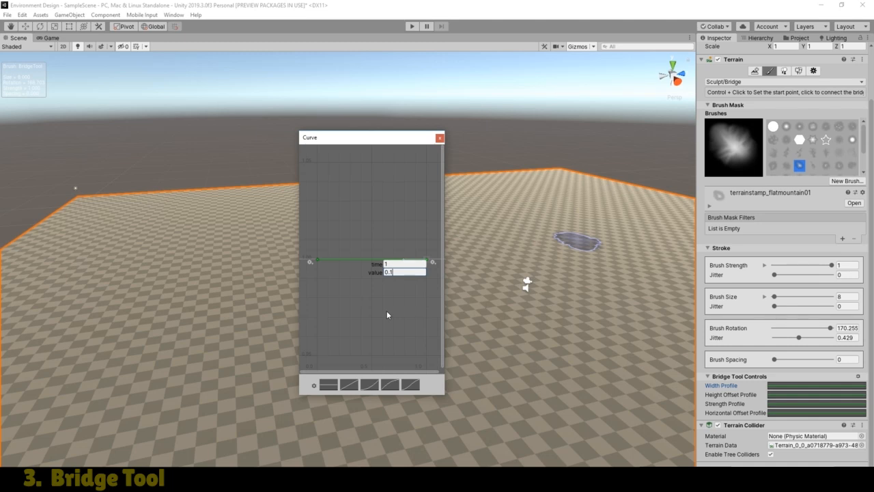
{"action": "key", "text": "Return"}
{"action": "left_click", "coordinate": [440, 138]}
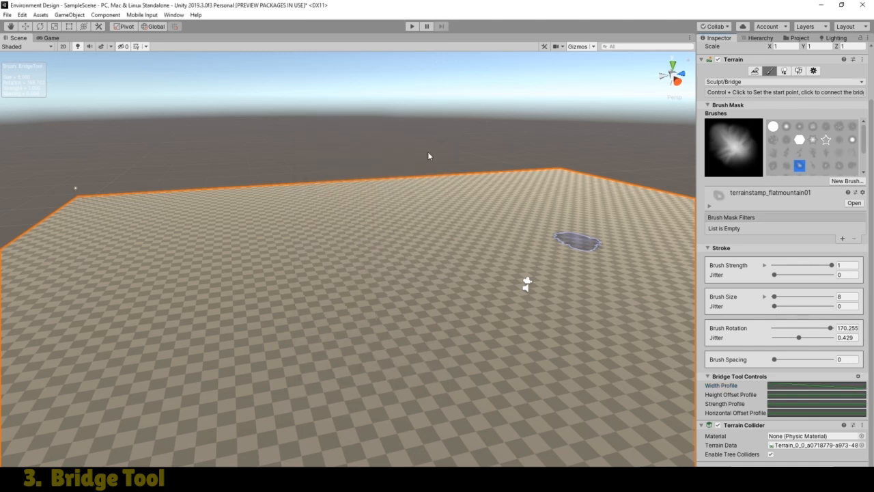
Step: Try a bridge across the terrain with the descending width profile, inspect its shape up close, and undo it
{"action": "left_click", "coordinate": [182, 304]}
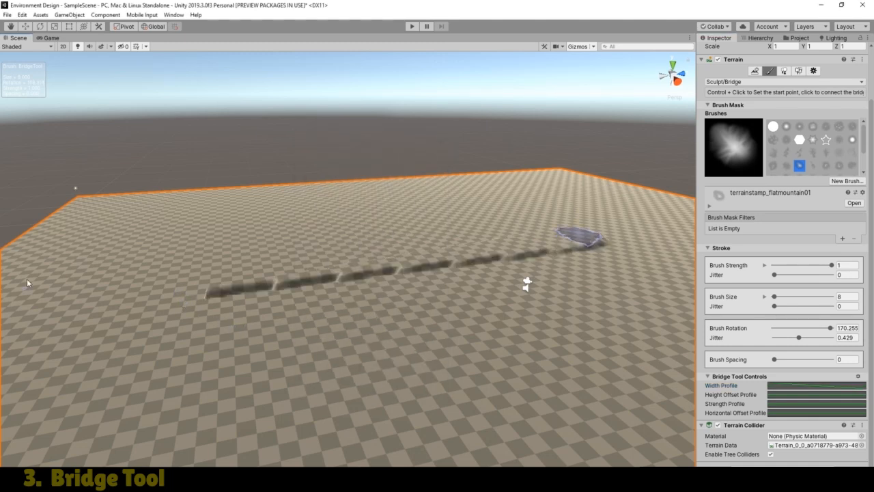
{"action": "left_click", "coordinate": [10, 26]}
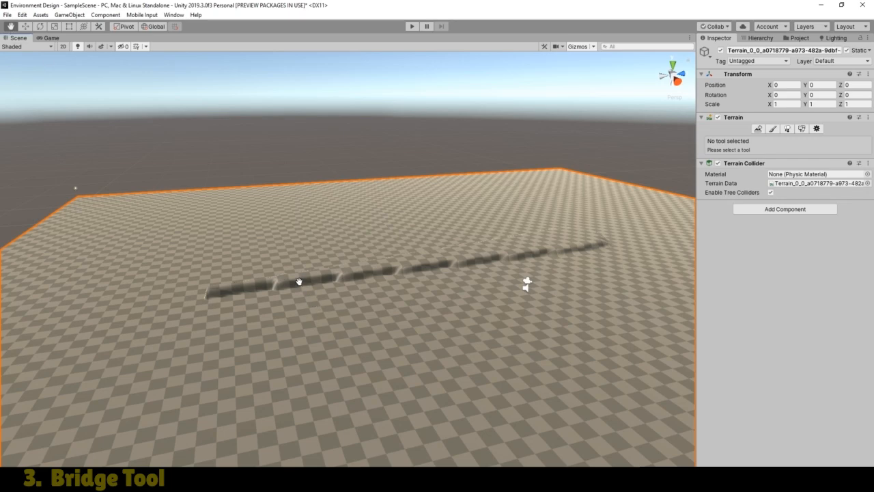
{"action": "left_click_drag", "start_coordinate": [314, 302], "coordinate": [291, 303]}
{"action": "scroll", "coordinate": [308, 323], "scroll_direction": "up", "scroll_amount": 3}
{"action": "left_click_drag", "start_coordinate": [314, 330], "coordinate": [285, 333]}
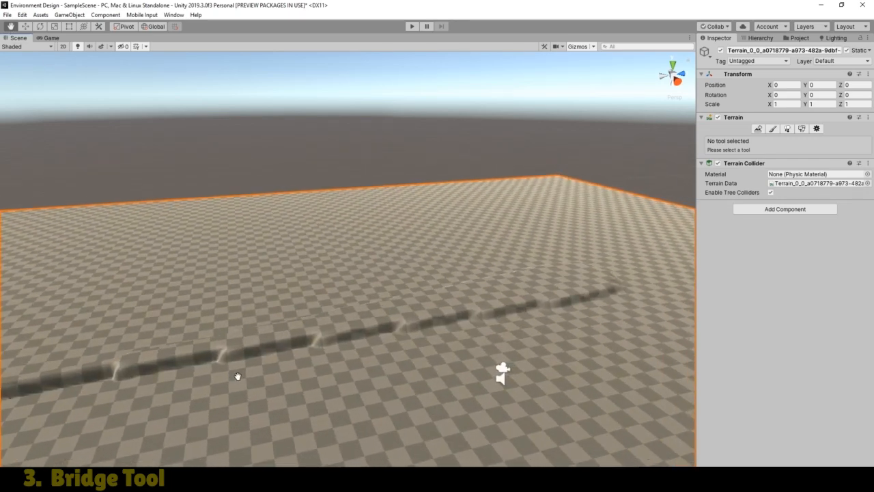
{"action": "key", "text": "ctrl+z"}
{"action": "scroll", "coordinate": [238, 377], "scroll_direction": "down", "scroll_amount": 2}
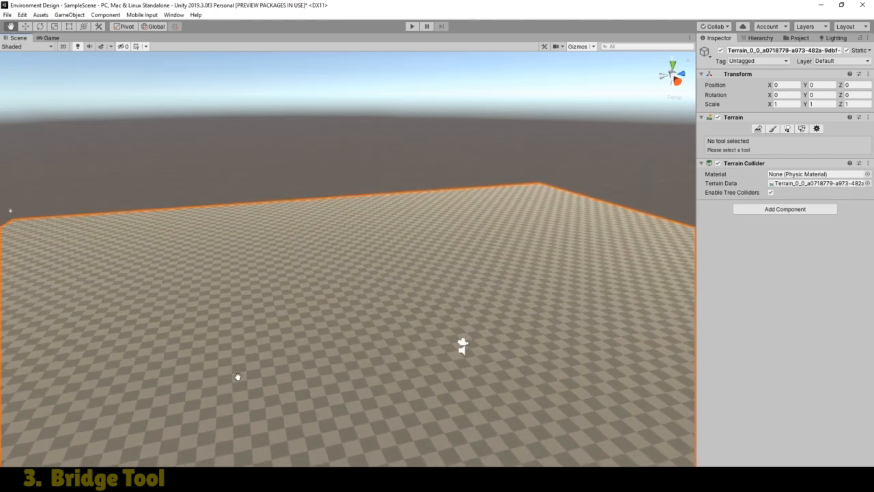
Step: Reactivate the Bridge tool, apply the steep-start, flat-end preset to the Width Profile, and try a bridge before undoing it
{"action": "left_click", "coordinate": [773, 129]}
{"action": "scroll", "coordinate": [872, 317], "scroll_direction": "down", "scroll_amount": 2}
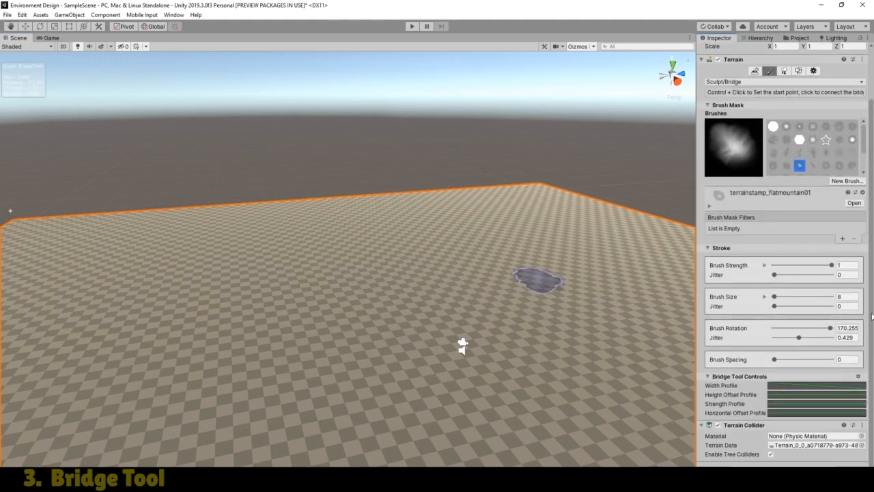
{"action": "left_click", "coordinate": [814, 387]}
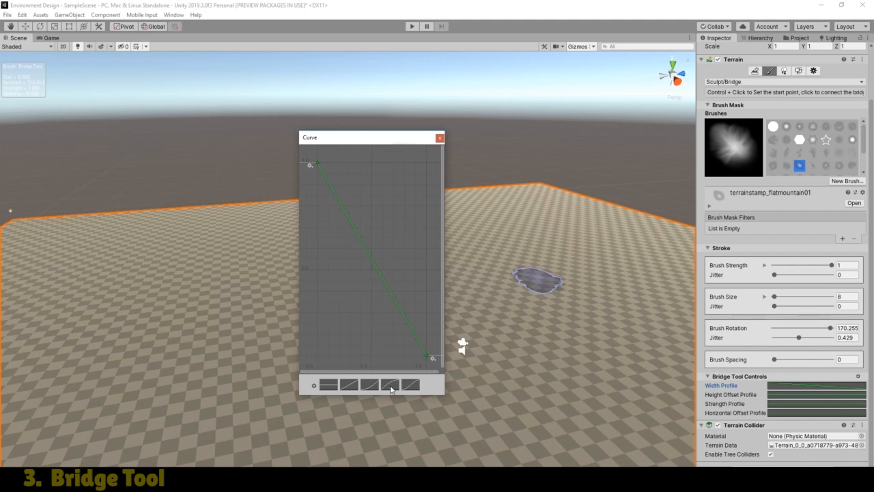
{"action": "left_click", "coordinate": [391, 387]}
{"action": "left_click", "coordinate": [440, 138]}
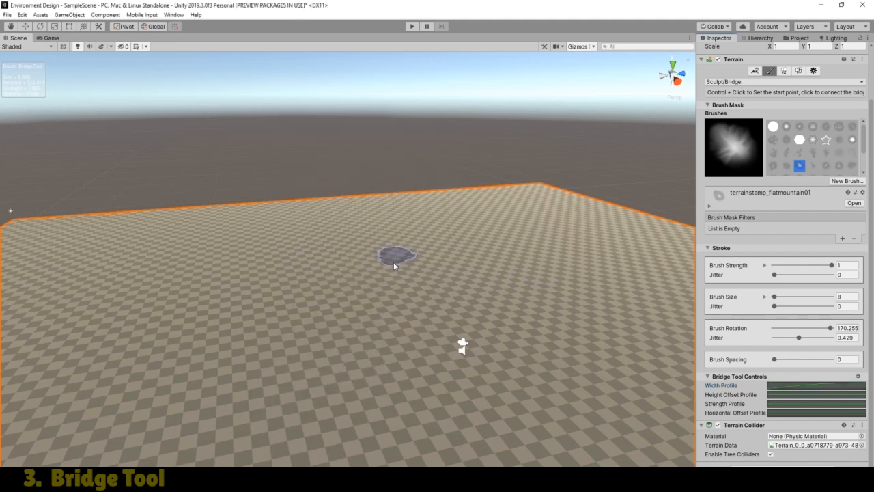
{"action": "left_click", "coordinate": [132, 330]}
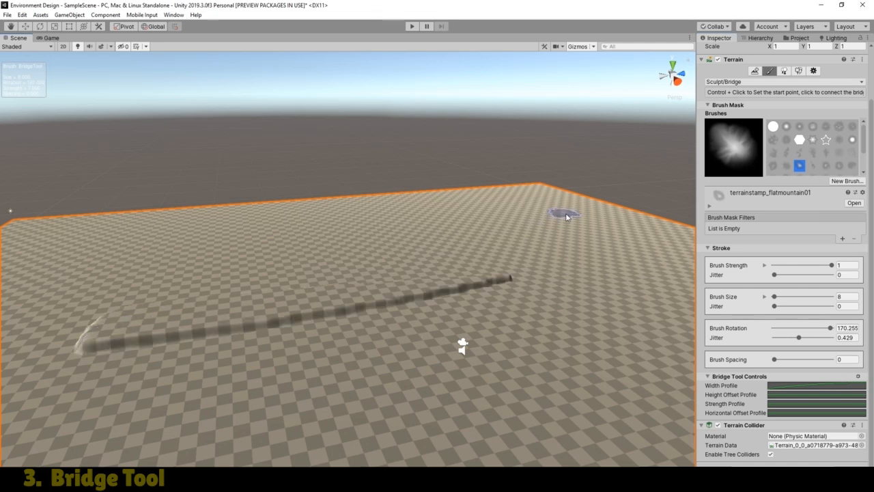
{"action": "key", "text": "ctrl+z"}
Step: Reset the Width Profile to the flat constant preset
{"action": "left_click", "coordinate": [817, 385]}
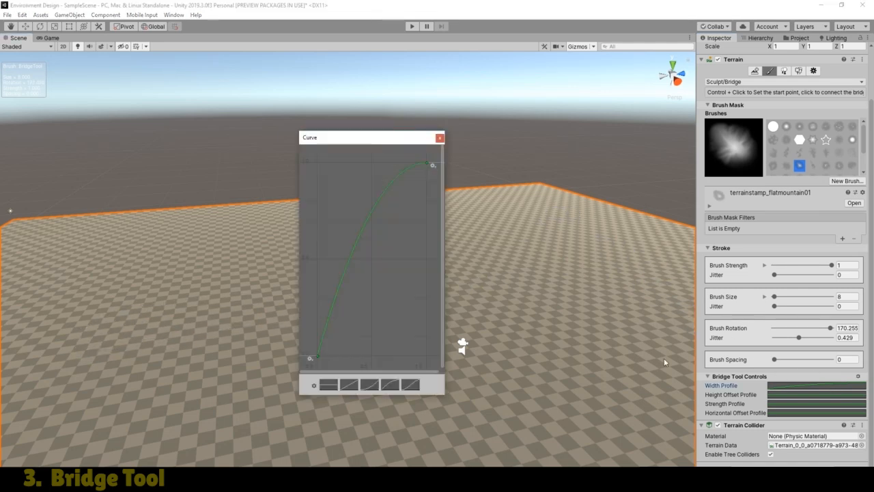
{"action": "left_click", "coordinate": [329, 385]}
{"action": "left_click", "coordinate": [441, 139]}
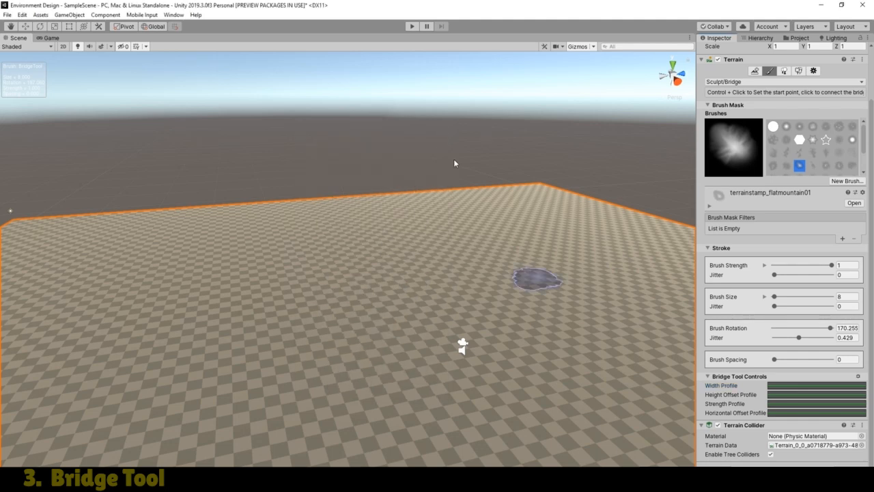
Step: Set the end key's value in the Strength Profile to 0.2
{"action": "left_click", "coordinate": [793, 404]}
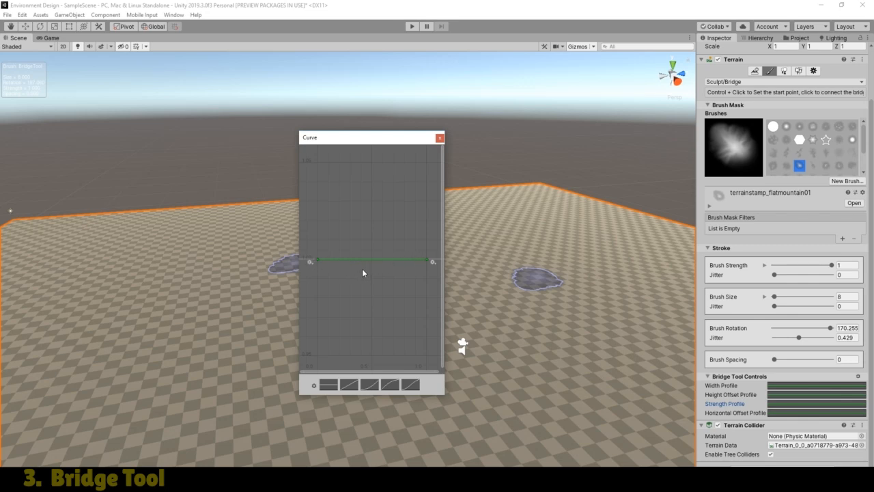
{"action": "right_click", "coordinate": [426, 261]}
{"action": "left_click", "coordinate": [447, 277]}
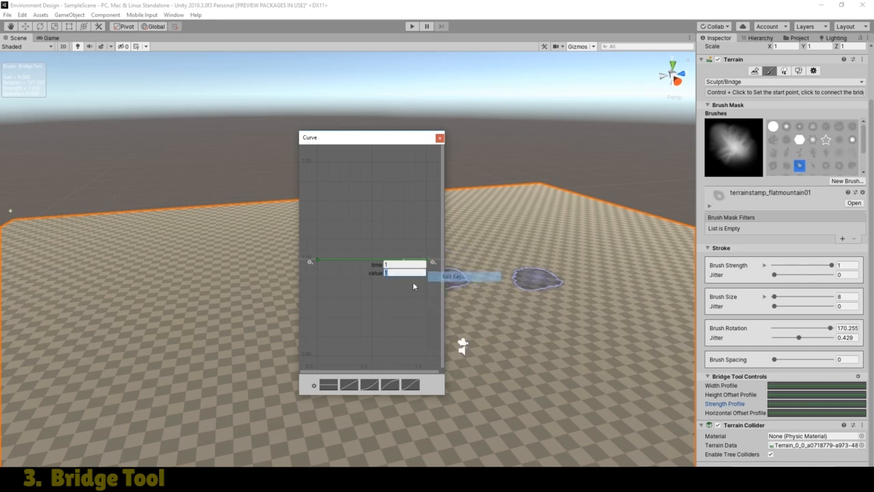
{"action": "type", "text": "0.2"}
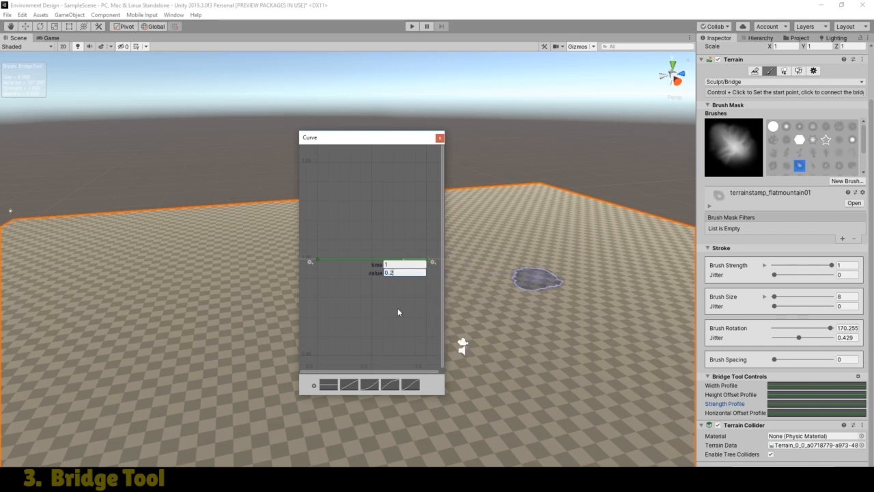
{"action": "key", "text": "Return"}
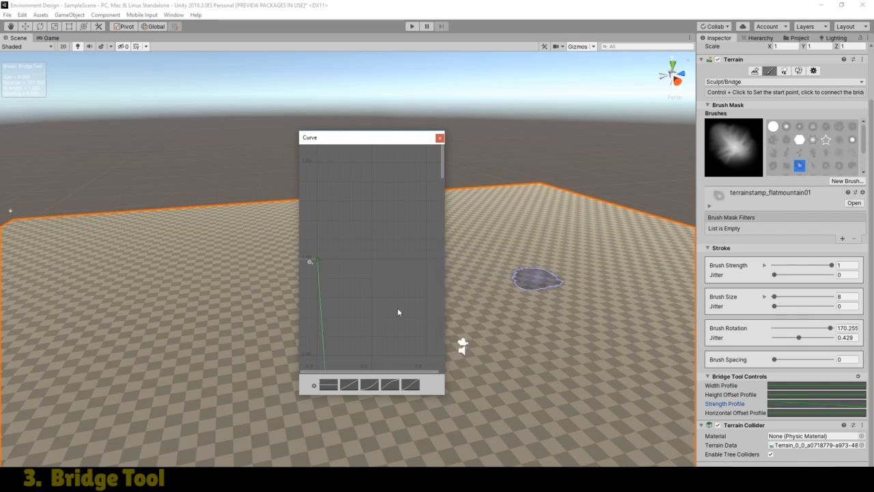
{"action": "left_click", "coordinate": [439, 138]}
Step: Try a bridge across the terrain with the decreasing strength profile, inspect its height along the whole length, and undo it
{"action": "left_click", "coordinate": [132, 325]}
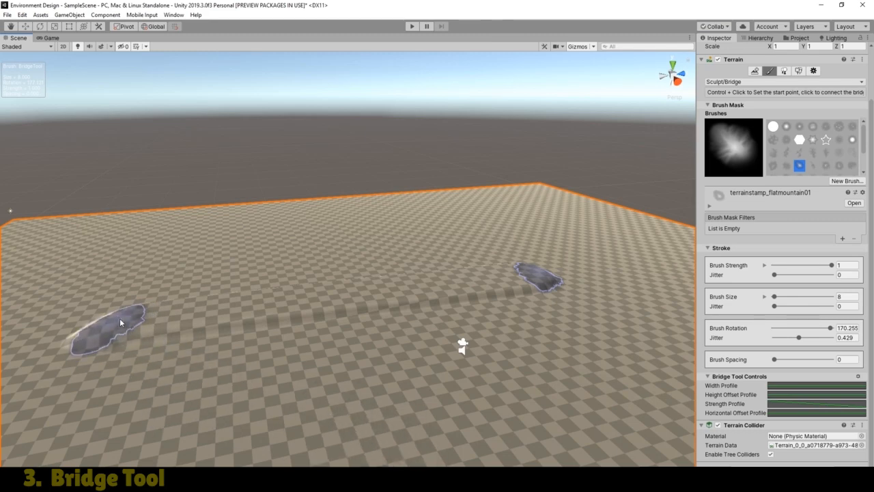
{"action": "left_click", "coordinate": [10, 26]}
{"action": "left_click_drag", "start_coordinate": [224, 232], "coordinate": [121, 225]}
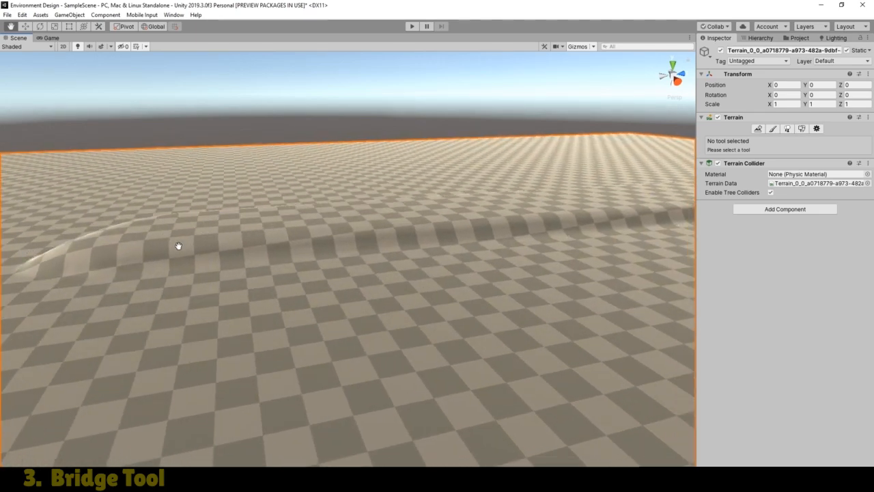
{"action": "scroll", "coordinate": [178, 246], "scroll_direction": "down", "scroll_amount": 3}
{"action": "left_click_drag", "start_coordinate": [174, 253], "coordinate": [126, 273]}
{"action": "left_click_drag", "start_coordinate": [125, 273], "coordinate": [267, 265], "text": "alt"}
{"action": "left_click_drag", "start_coordinate": [267, 265], "coordinate": [281, 273]}
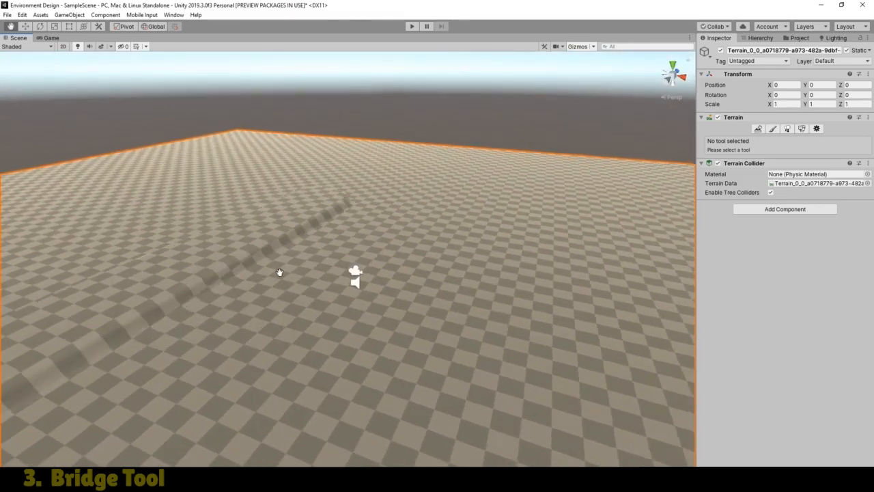
{"action": "scroll", "coordinate": [280, 273], "scroll_direction": "up", "scroll_amount": 8}
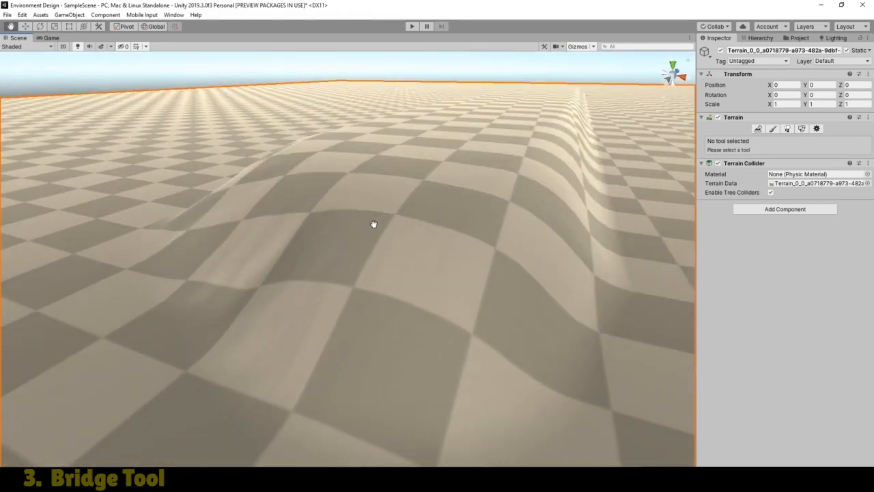
{"action": "scroll", "coordinate": [352, 240], "scroll_direction": "down", "scroll_amount": 6}
{"action": "left_click_drag", "start_coordinate": [379, 246], "coordinate": [235, 250], "text": "alt"}
{"action": "scroll", "coordinate": [286, 248], "scroll_direction": "down", "scroll_amount": 3}
{"action": "right_click_drag", "start_coordinate": [273, 248], "coordinate": [234, 242]}
{"action": "scroll", "coordinate": [239, 241], "scroll_direction": "down", "scroll_amount": 3}
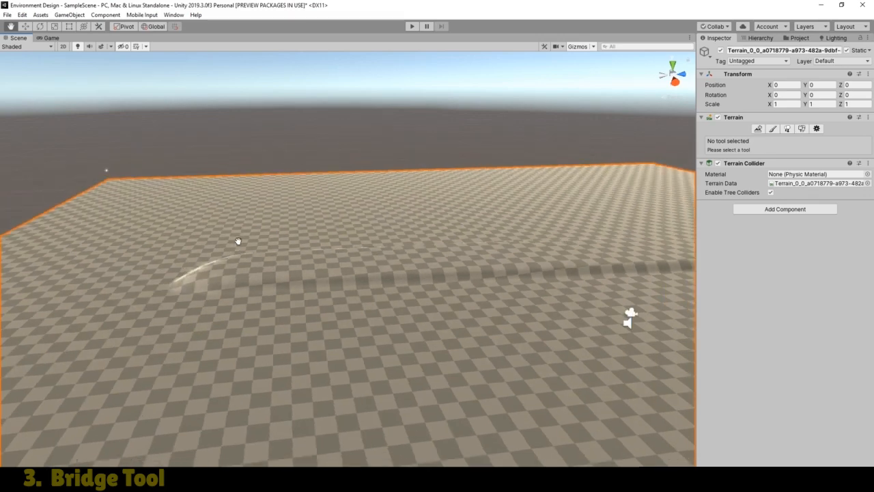
{"action": "left_click_drag", "start_coordinate": [231, 241], "coordinate": [208, 240]}
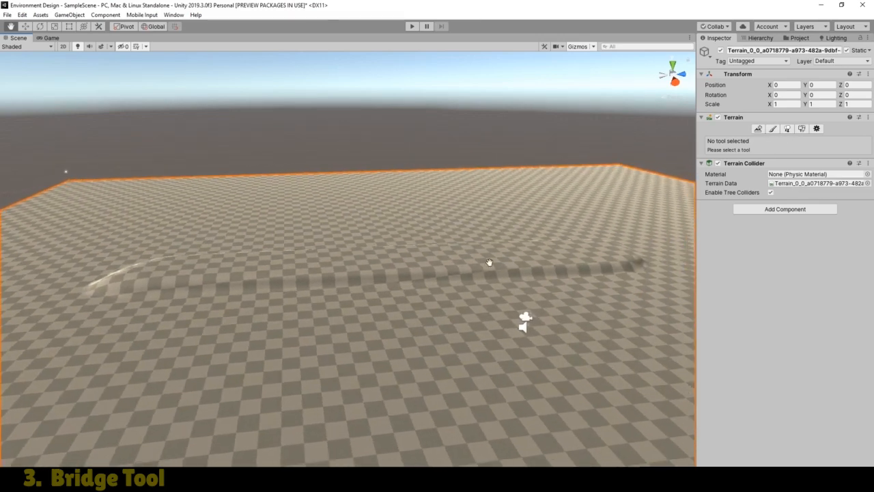
{"action": "key", "text": "ctrl+z"}
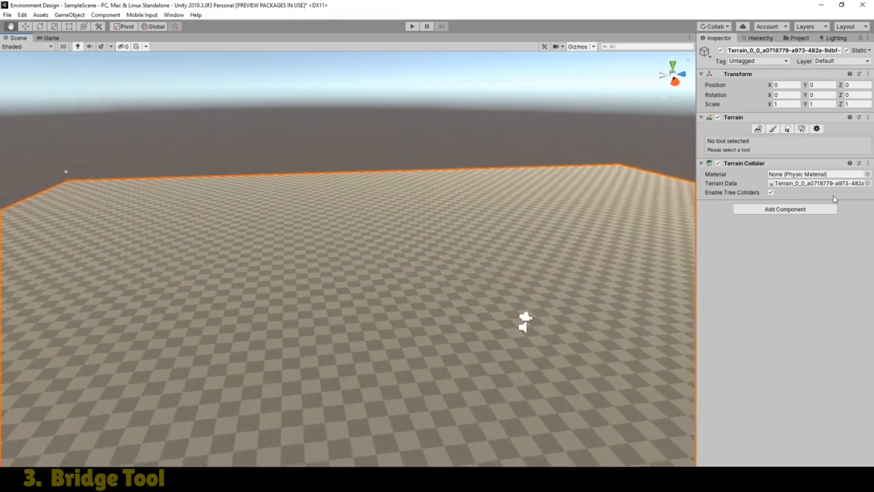
Step: Reactivate the Bridge tool and lower the brush strength to about 0.51
{"action": "left_click", "coordinate": [773, 130]}
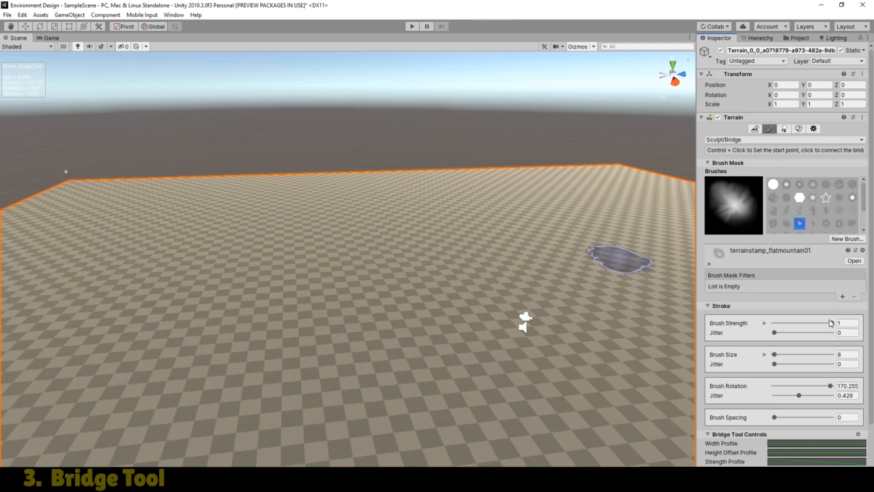
{"action": "scroll", "coordinate": [778, 410], "scroll_direction": "down", "scroll_amount": 2}
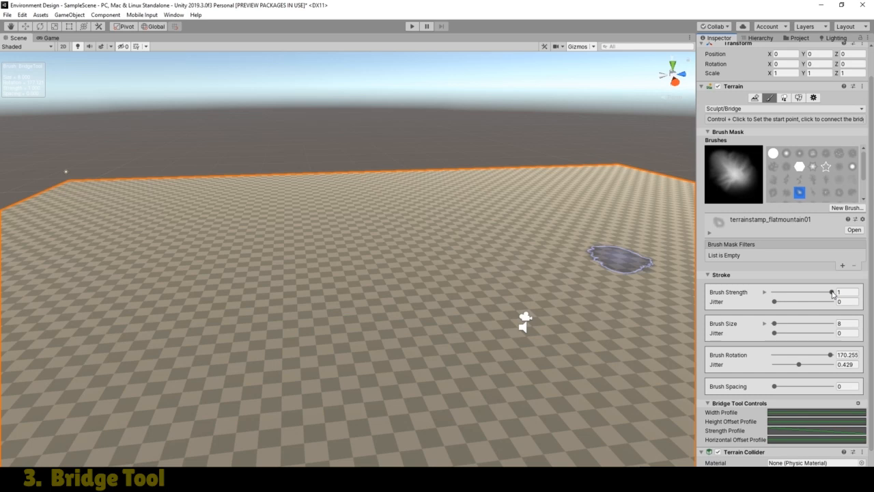
{"action": "left_click_drag", "start_coordinate": [833, 294], "coordinate": [804, 294]}
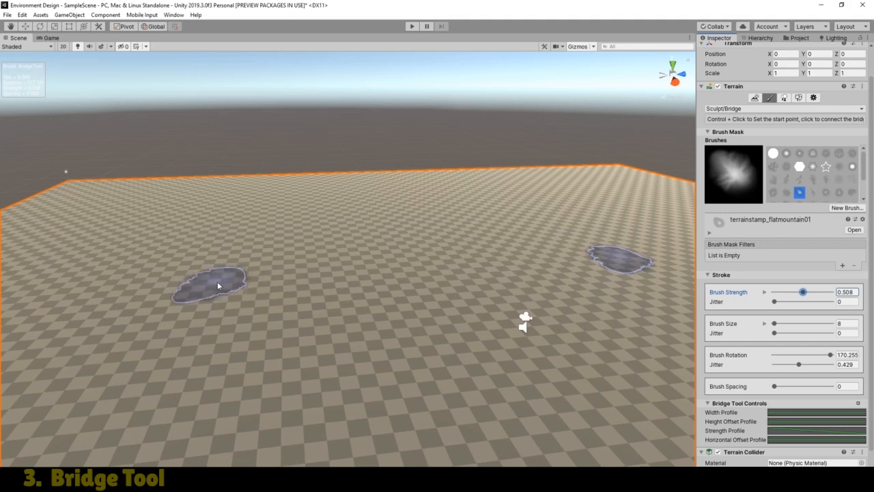
Step: Try a bridge across the terrain with the reduced brush strength, inspect its height from start to end, and undo it
{"action": "left_click", "coordinate": [215, 282]}
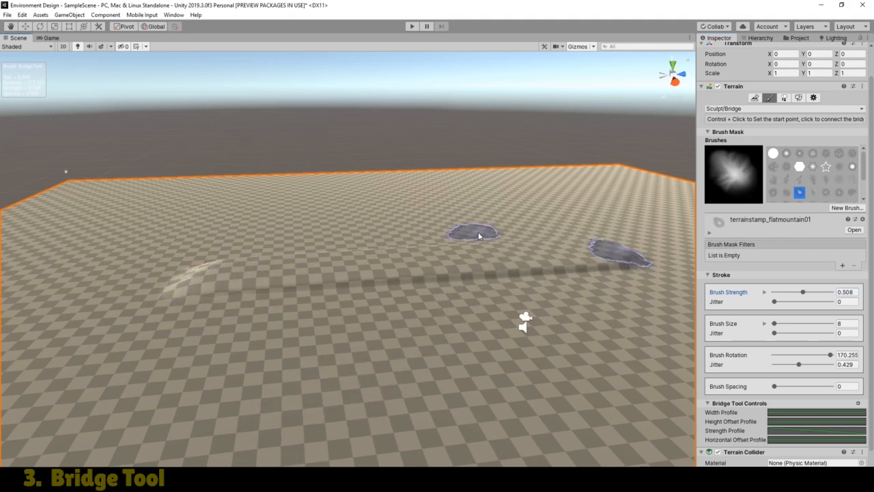
{"action": "scroll", "coordinate": [475, 228], "scroll_direction": "up", "scroll_amount": 3}
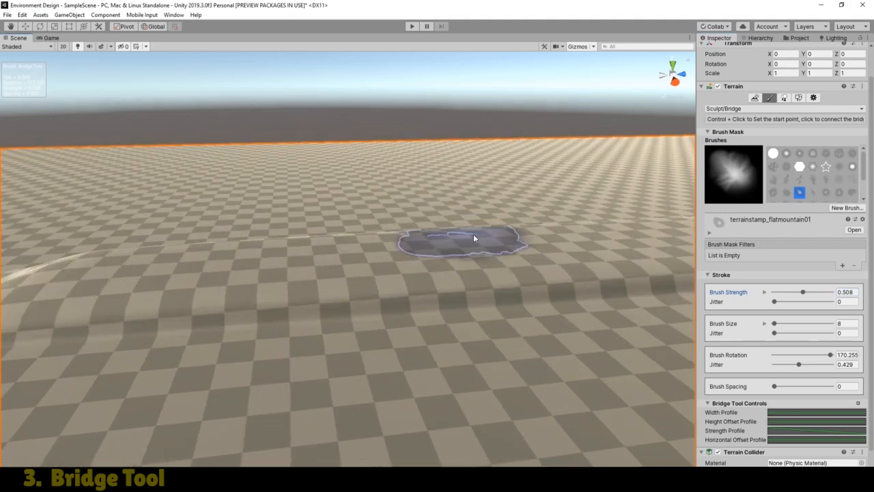
{"action": "left_click", "coordinate": [11, 27]}
{"action": "right_click_drag", "start_coordinate": [390, 253], "coordinate": [342, 245]}
{"action": "scroll", "coordinate": [444, 244], "scroll_direction": "up", "scroll_amount": 3}
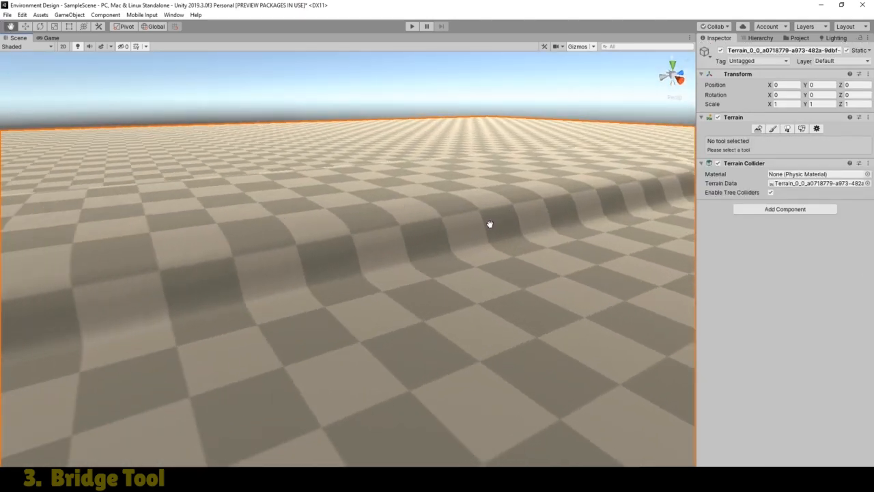
{"action": "scroll", "coordinate": [289, 254], "scroll_direction": "down", "scroll_amount": 4}
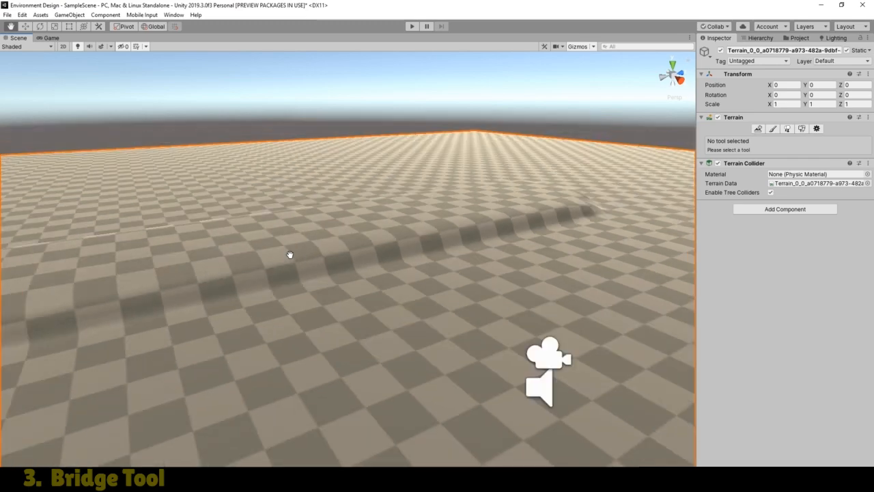
{"action": "mouse_move", "coordinate": [280, 266]}
{"action": "left_mouse_down"}
{"action": "mouse_move", "coordinate": [342, 262]}
{"action": "mouse_move", "coordinate": [276, 281]}
{"action": "left_mouse_up"}
{"action": "scroll", "coordinate": [276, 283], "scroll_direction": "down", "scroll_amount": 5}
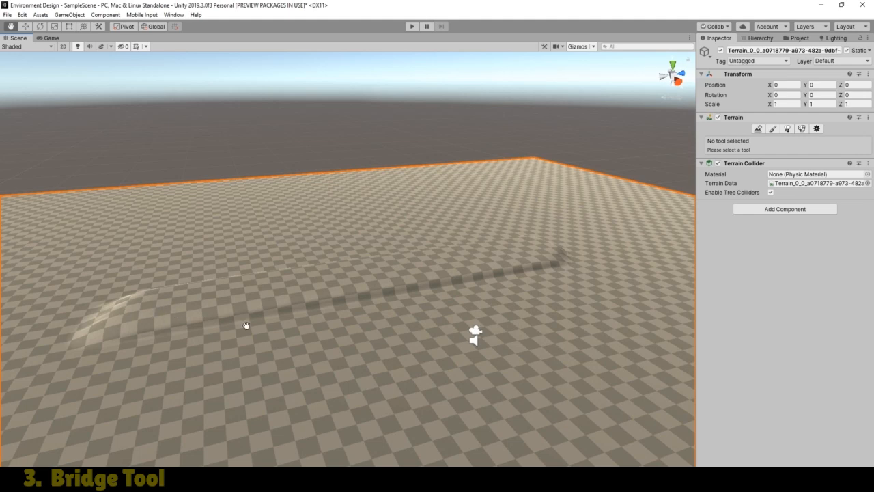
{"action": "key", "text": "ctrl+z"}
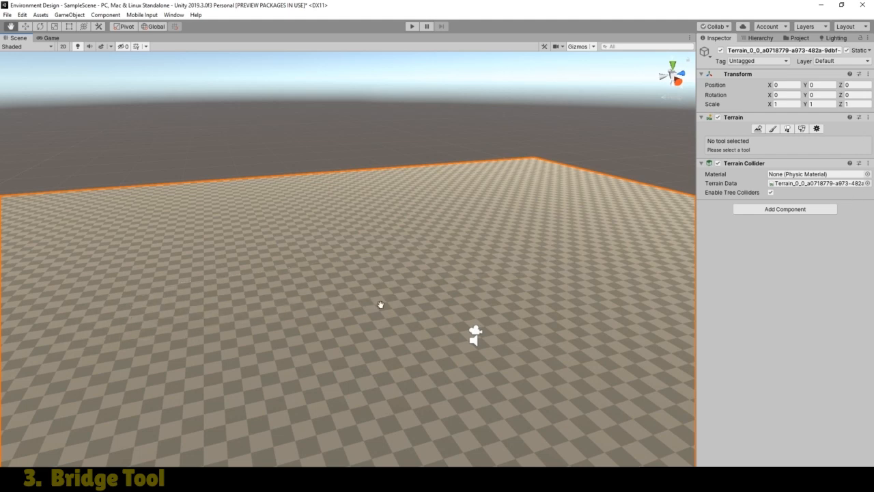
Step: Set the Bridge tool's brush strength to about 0.58 and reset its Strength Profile to the flat constant preset
{"action": "left_click", "coordinate": [772, 129]}
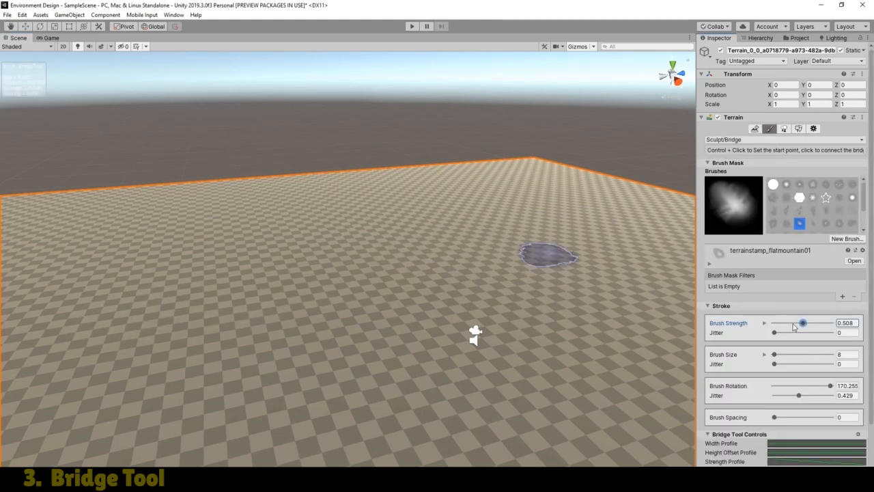
{"action": "mouse_move", "coordinate": [804, 323]}
{"action": "left_mouse_down"}
{"action": "mouse_move", "coordinate": [846, 326]}
{"action": "mouse_move", "coordinate": [808, 330]}
{"action": "left_mouse_up"}
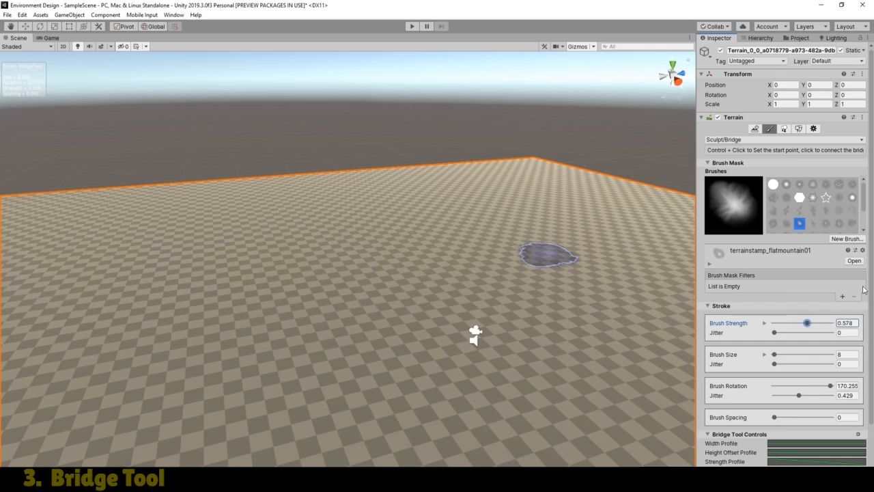
{"action": "scroll", "coordinate": [808, 329], "scroll_direction": "down", "scroll_amount": 2}
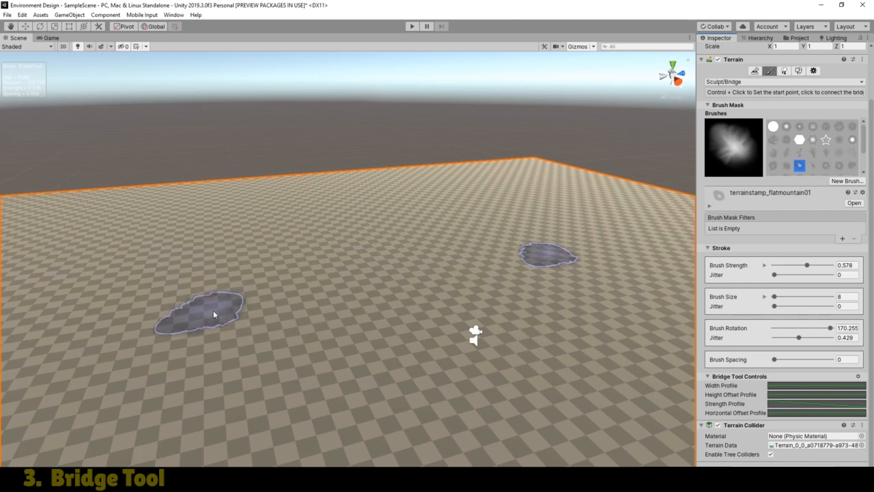
{"action": "left_click", "coordinate": [813, 407]}
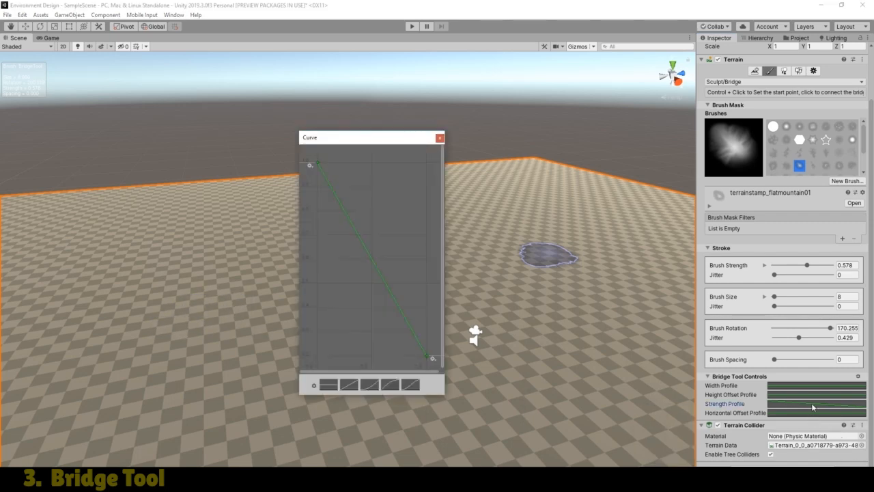
{"action": "left_click", "coordinate": [328, 385]}
{"action": "left_click", "coordinate": [439, 138]}
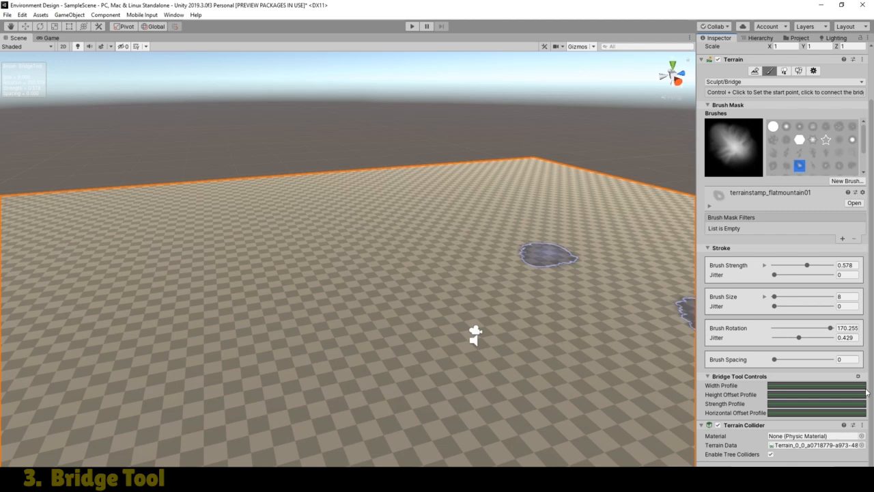
Step: Add a key near the middle of the Horizontal Offset Profile and set its value to 10
{"action": "left_click", "coordinate": [810, 413]}
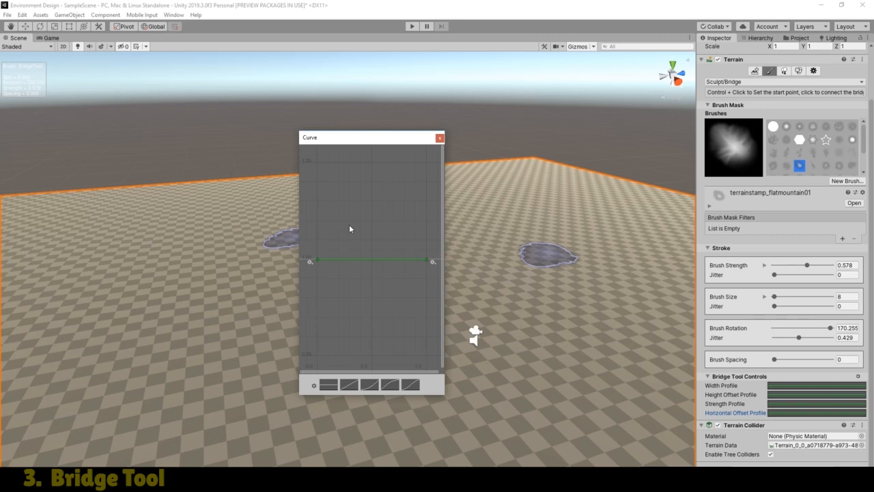
{"action": "right_click", "coordinate": [373, 260]}
{"action": "left_click", "coordinate": [396, 267]}
{"action": "right_click", "coordinate": [369, 261]}
{"action": "left_click", "coordinate": [393, 275]}
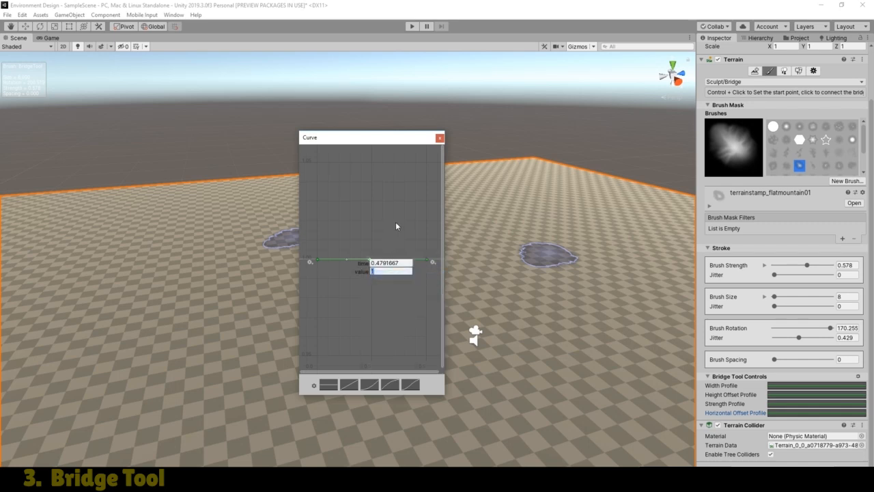
{"action": "type", "text": "10"}
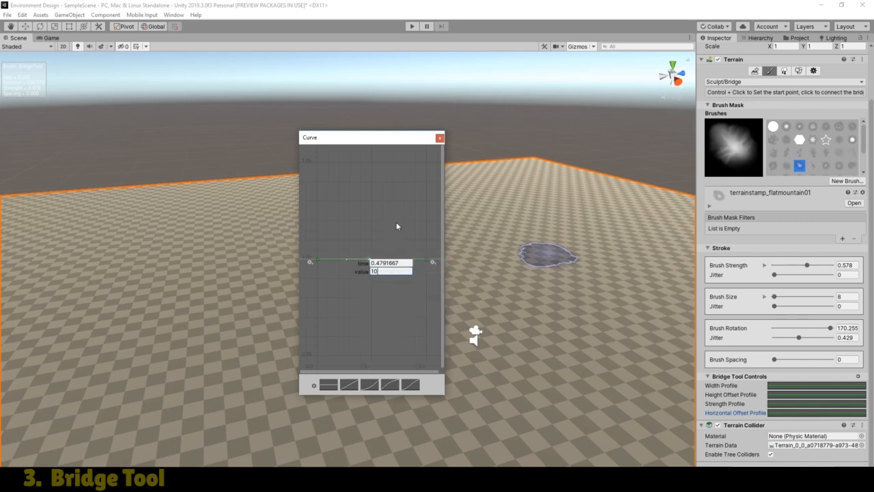
{"action": "key", "text": "Return"}
{"action": "left_click", "coordinate": [439, 138]}
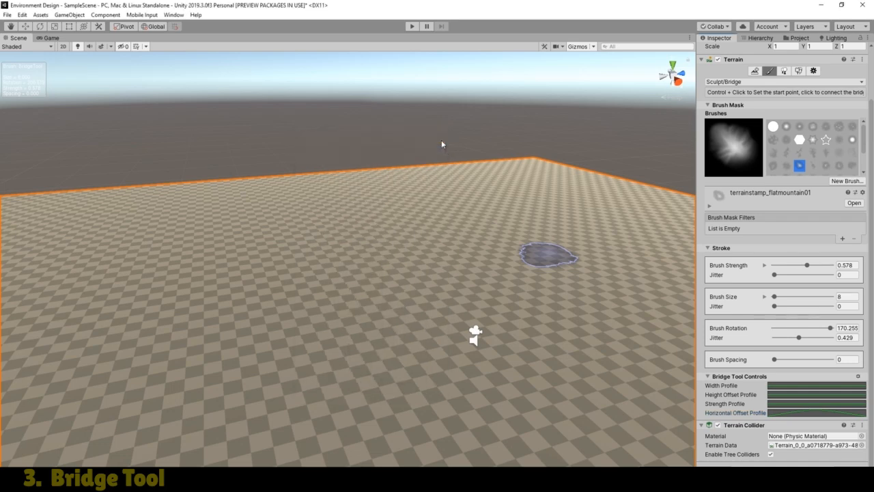
Step: Try a bridge across the terrain with the mid-length horizontal offset, inspect its shape, and undo it
{"action": "left_click", "coordinate": [152, 314]}
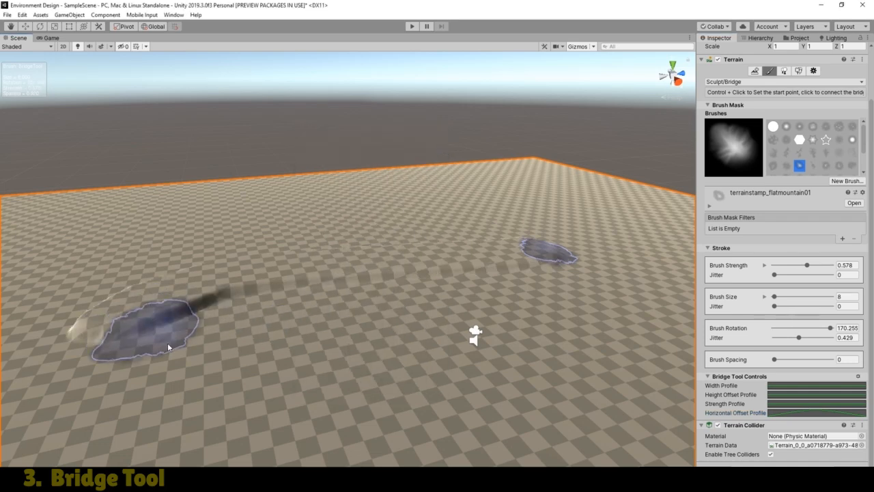
{"action": "left_click", "coordinate": [11, 28]}
{"action": "mouse_move", "coordinate": [141, 248]}
{"action": "right_mouse_down"}
{"action": "mouse_move", "coordinate": [244, 314]}
{"action": "mouse_move", "coordinate": [291, 328]}
{"action": "mouse_move", "coordinate": [179, 307]}
{"action": "mouse_move", "coordinate": [128, 284]}
{"action": "right_mouse_up"}
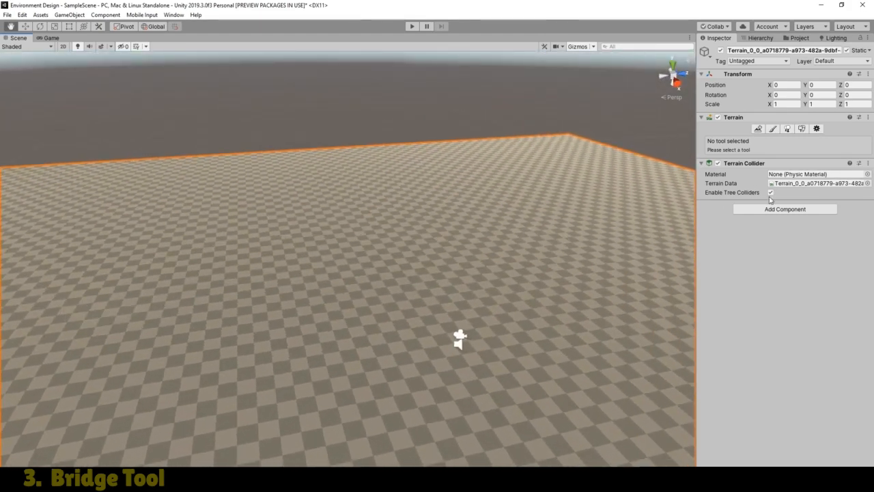
Step: Move the Horizontal Offset Profile's middle key close to the start with vertical tangents, and try a bridge before undoing it
{"action": "left_click", "coordinate": [772, 129]}
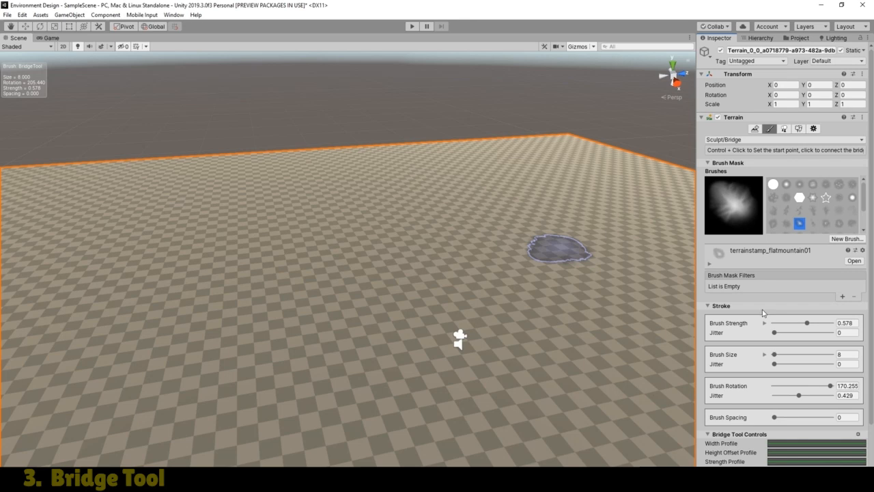
{"action": "left_click", "coordinate": [806, 457]}
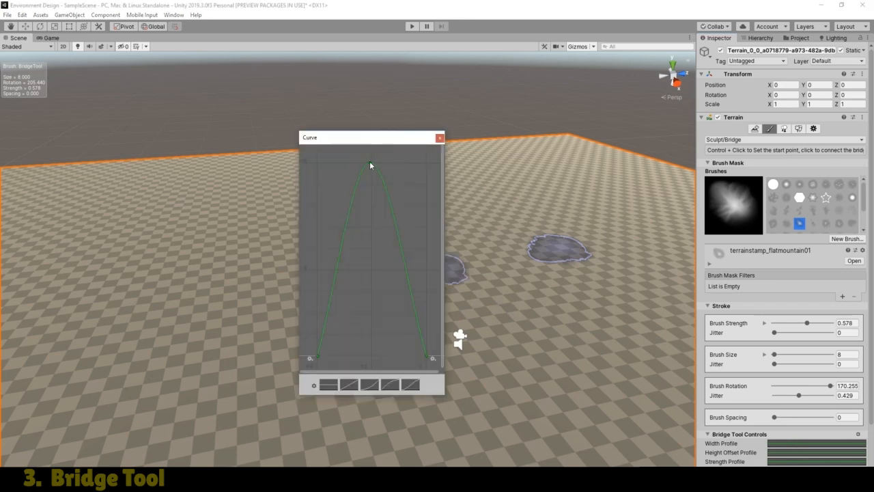
{"action": "left_click_drag", "start_coordinate": [370, 165], "coordinate": [325, 191]}
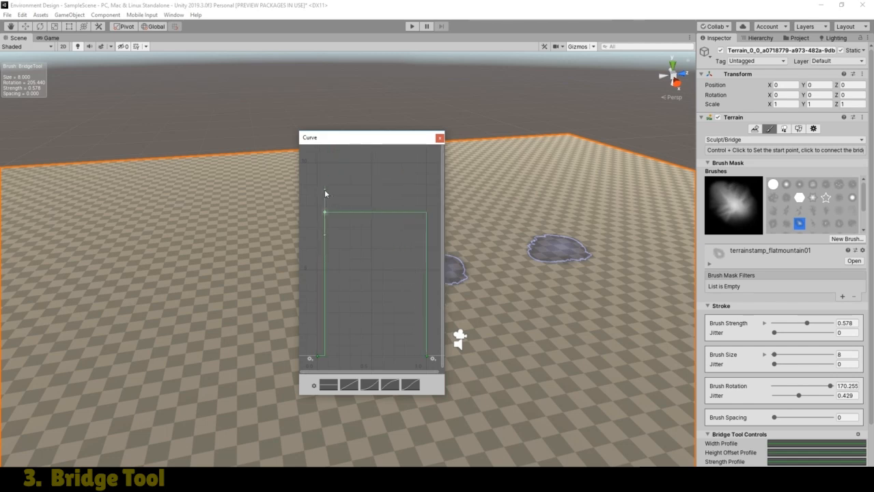
{"action": "left_click", "coordinate": [440, 138]}
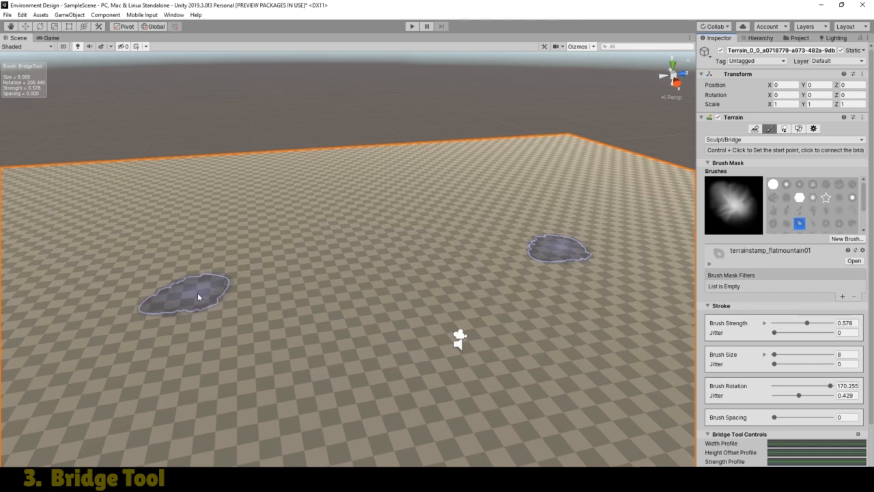
{"action": "left_click", "coordinate": [198, 292]}
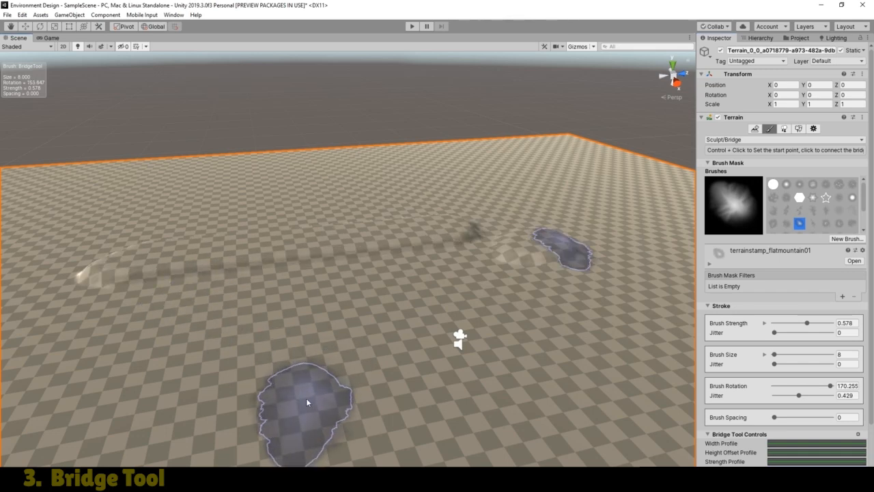
{"action": "key", "text": "ctrl+z"}
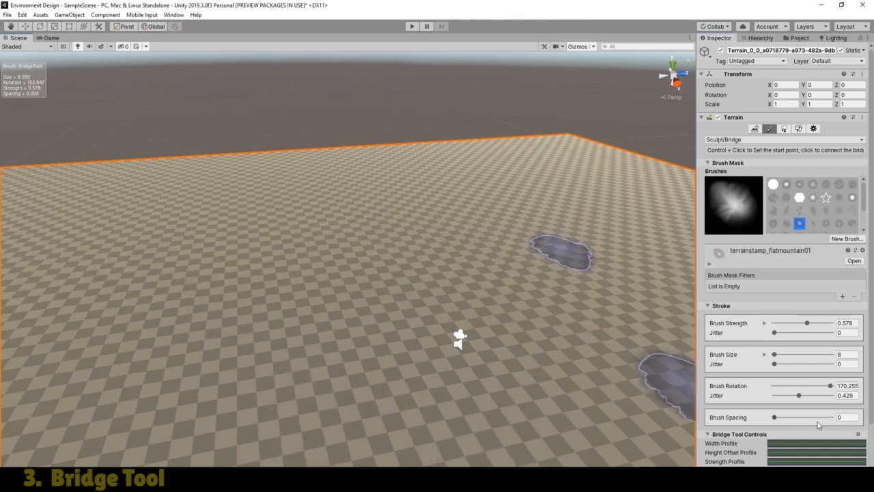
Step: Reshape the Horizontal Offset Profile into a smooth tall arch by tilting the near-start key's tangent steeply upward
{"action": "left_click", "coordinate": [816, 443]}
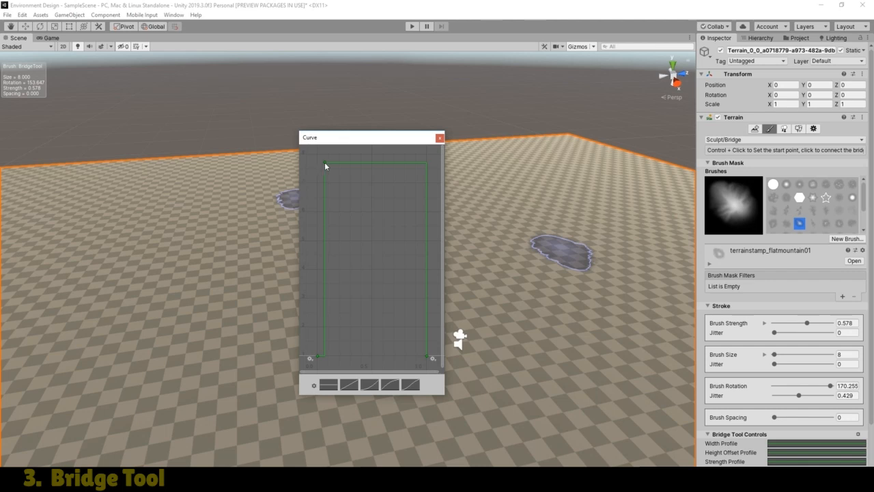
{"action": "left_click_drag", "start_coordinate": [324, 163], "coordinate": [254, 224]}
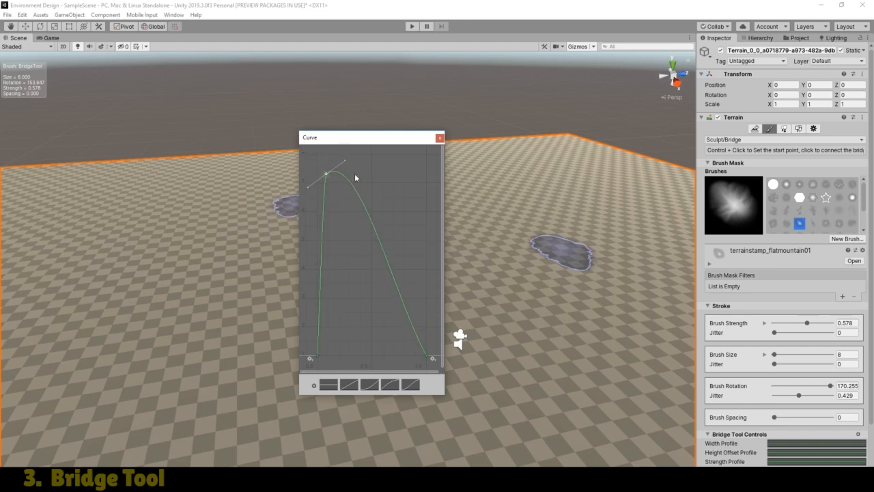
{"action": "left_click_drag", "start_coordinate": [347, 157], "coordinate": [329, 117]}
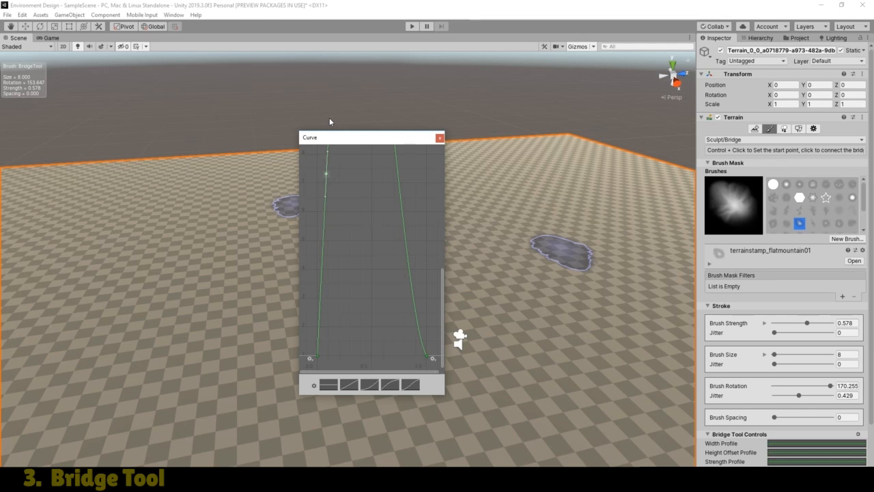
{"action": "scroll", "coordinate": [383, 179], "scroll_direction": "down", "scroll_amount": 2}
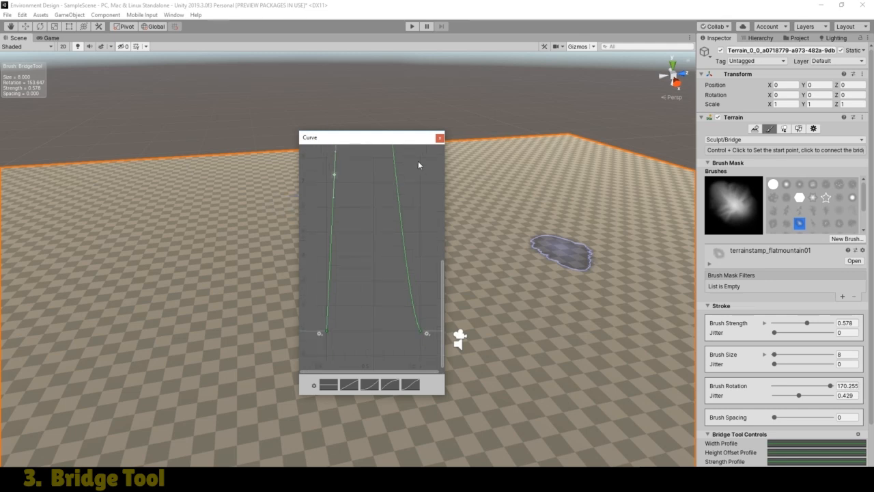
{"action": "left_click", "coordinate": [440, 140]}
Step: Add a second key to the Horizontal Offset Profile, move it towards the end, and tilt its tangent slightly upward
{"action": "left_click", "coordinate": [786, 470]}
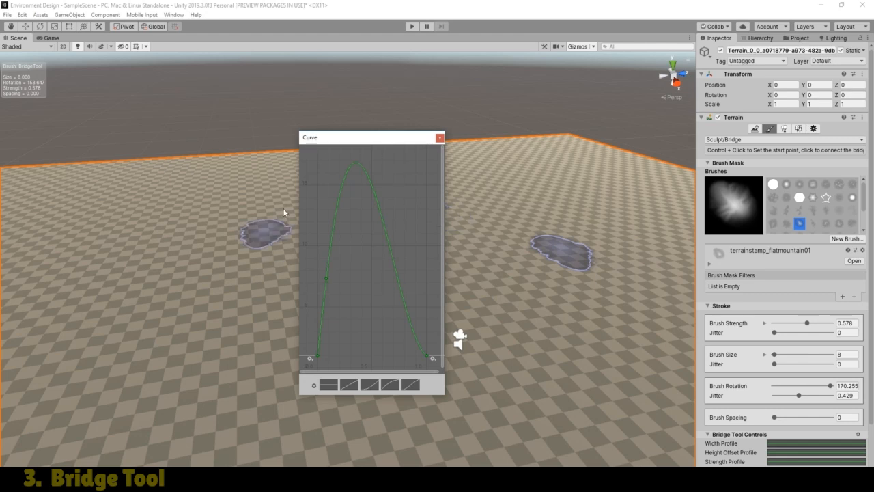
{"action": "right_click", "coordinate": [368, 181]}
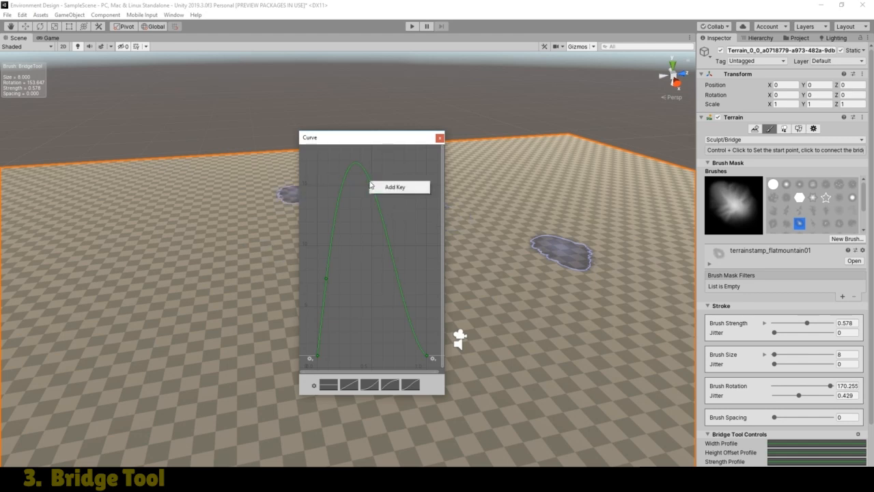
{"action": "left_click", "coordinate": [375, 187]}
{"action": "left_click_drag", "start_coordinate": [370, 183], "coordinate": [423, 176]}
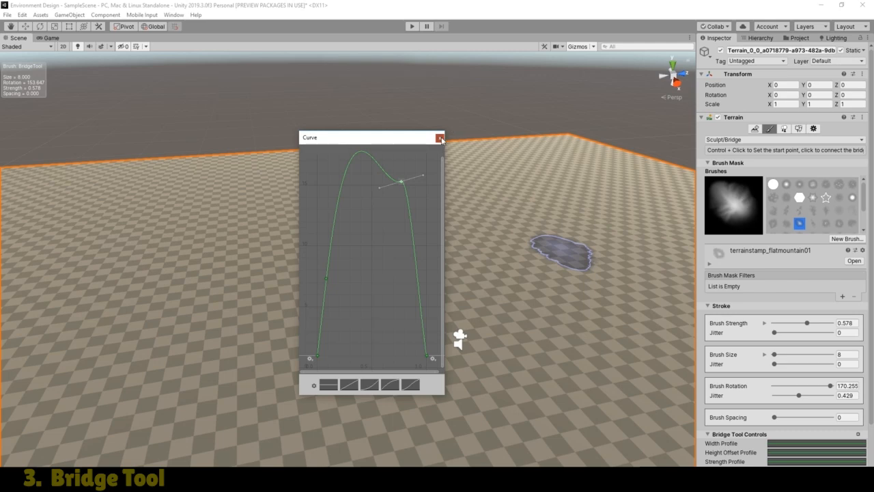
{"action": "left_click", "coordinate": [440, 137]}
Step: Create a curved bridge from the existing start point to the terrain's foreground and view its whole length
{"action": "left_click", "coordinate": [220, 423]}
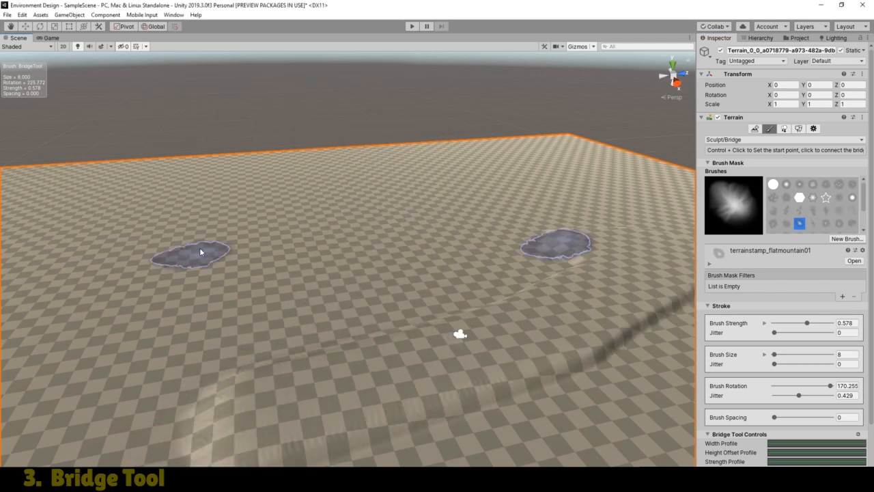
{"action": "scroll", "coordinate": [205, 260], "scroll_direction": "down", "scroll_amount": 3}
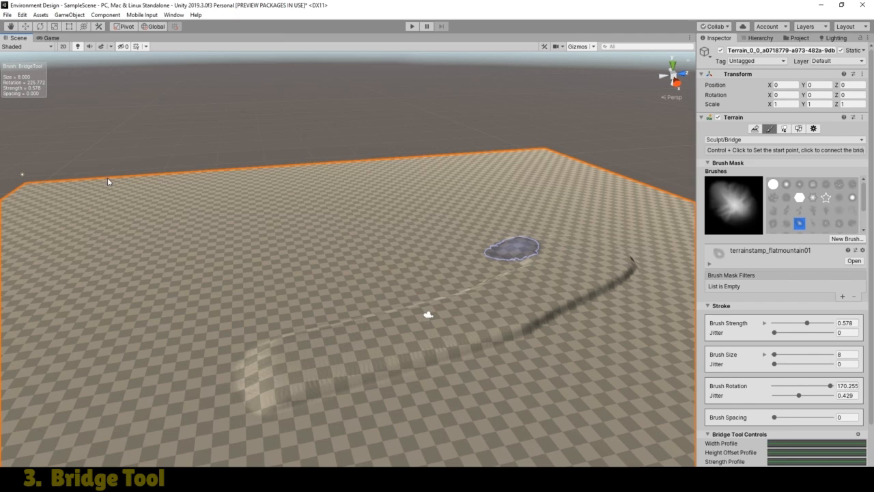
Step: Undo the foreground bridge, and try bridges from the start point towards the terrain's far-left and far-right areas, undoing each one
{"action": "key", "text": "ctrl+z"}
{"action": "left_click", "coordinate": [194, 204]}
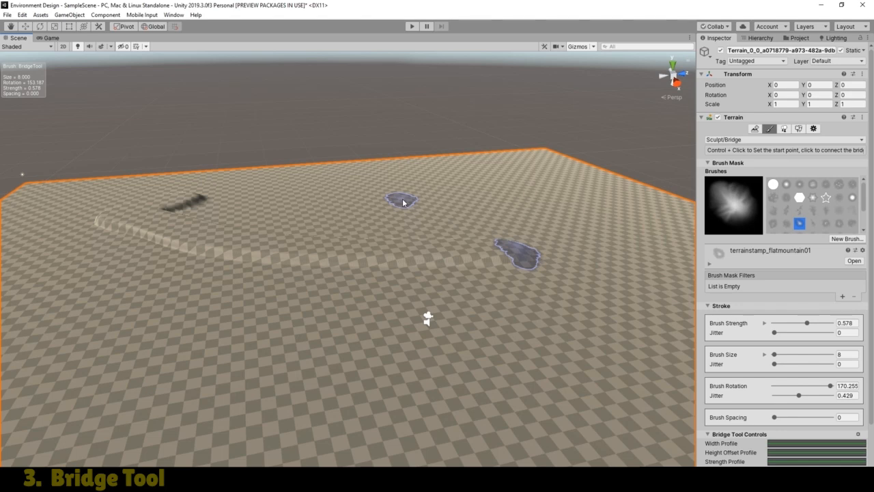
{"action": "key", "text": "ctrl+z"}
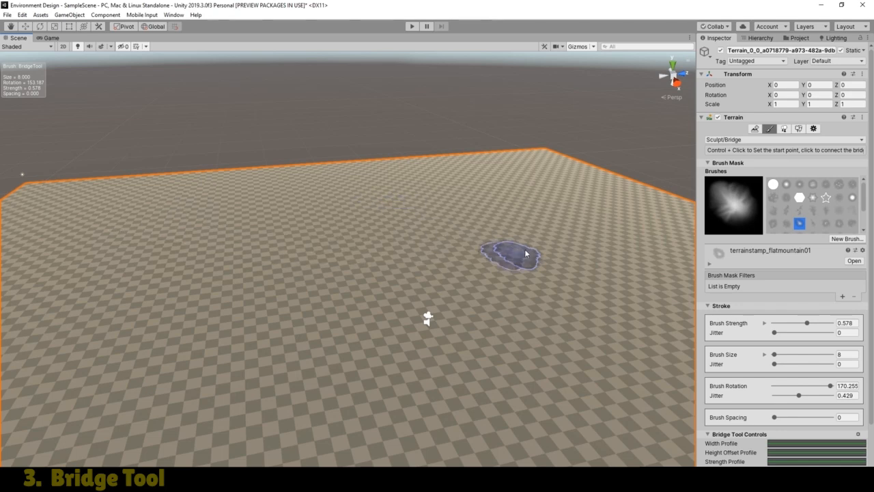
{"action": "left_click", "coordinate": [593, 194]}
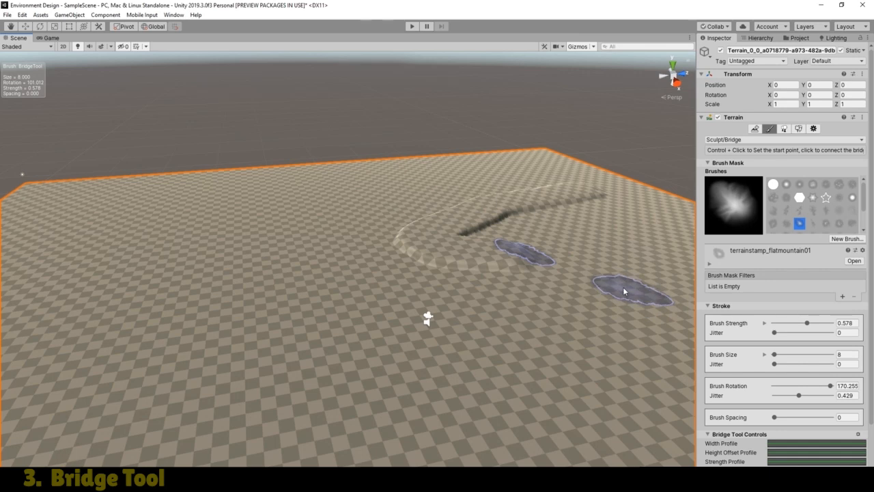
{"action": "key", "text": "ctrl+z"}
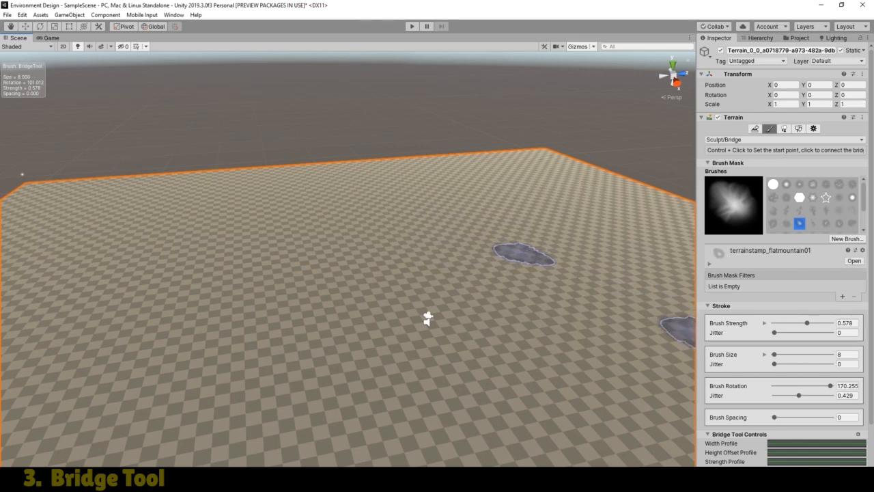
Step: Set the value of the Horizontal Offset Profile's key near the end to -15
{"action": "left_click", "coordinate": [816, 470]}
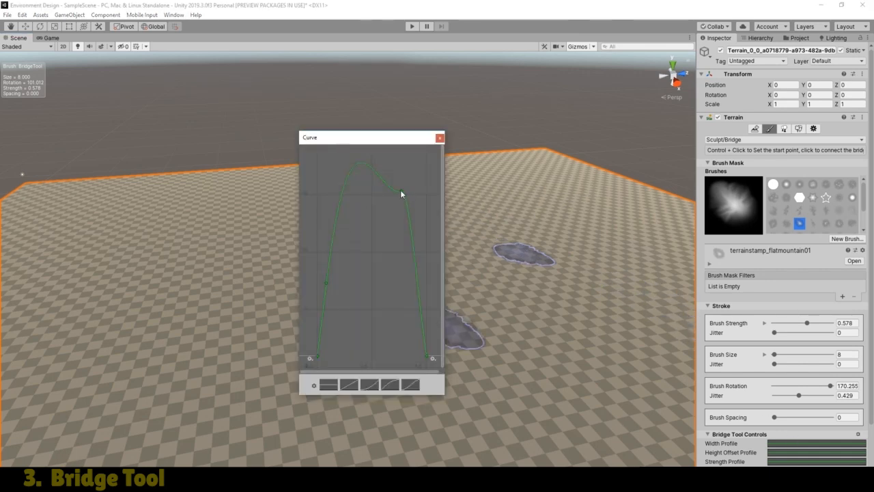
{"action": "right_click", "coordinate": [400, 192]}
{"action": "left_click", "coordinate": [428, 206]}
{"action": "type", "text": "-15"}
{"action": "key", "text": "Return"}
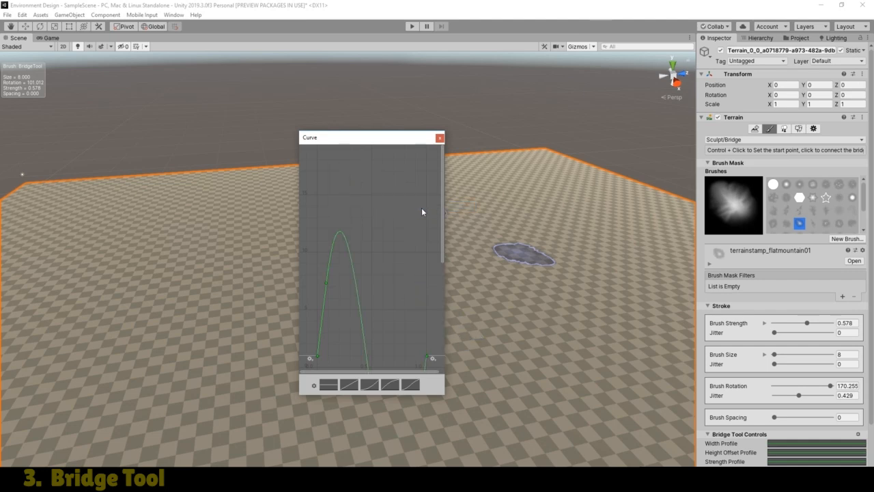
{"action": "left_click", "coordinate": [440, 138]}
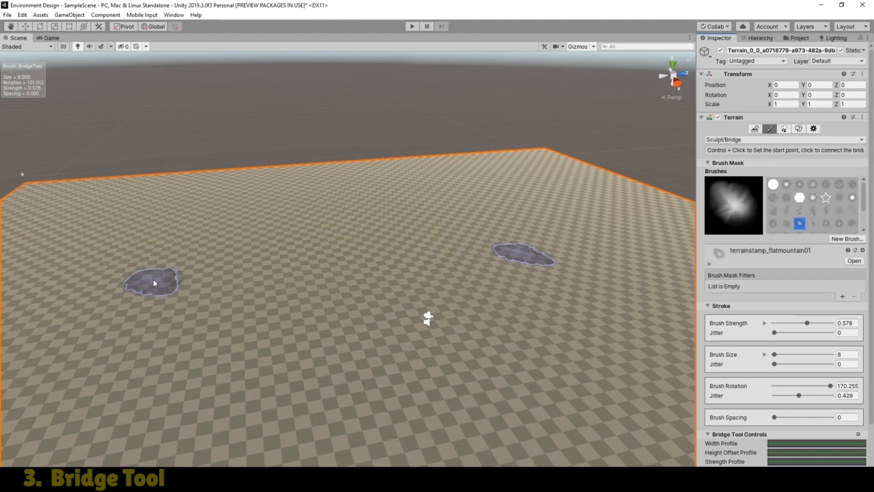
Step: Try the negative end offset with bridges towards the terrain's left side, right side and far edge, undoing the attempts
{"action": "left_click", "coordinate": [153, 279]}
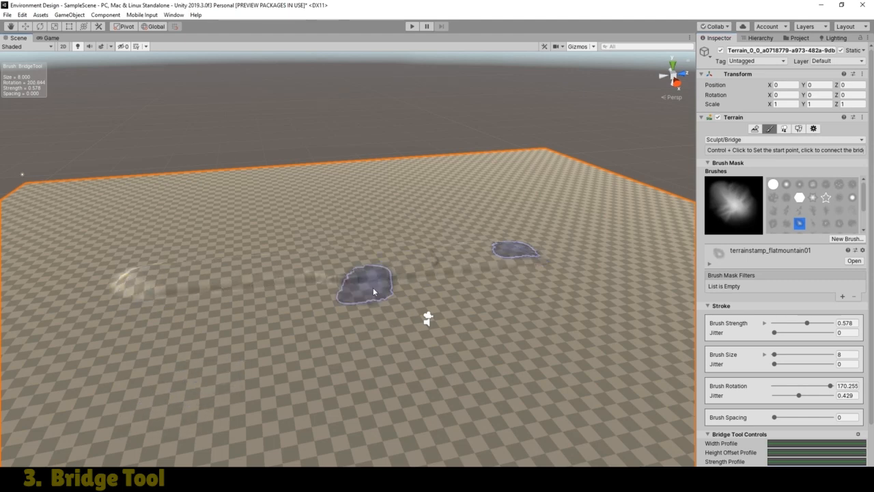
{"action": "key", "text": "ctrl+z"}
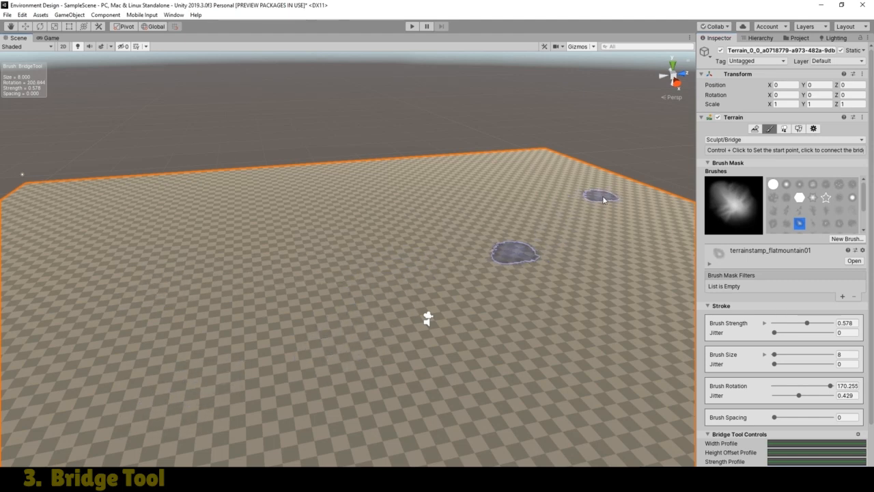
{"action": "left_click", "coordinate": [604, 199]}
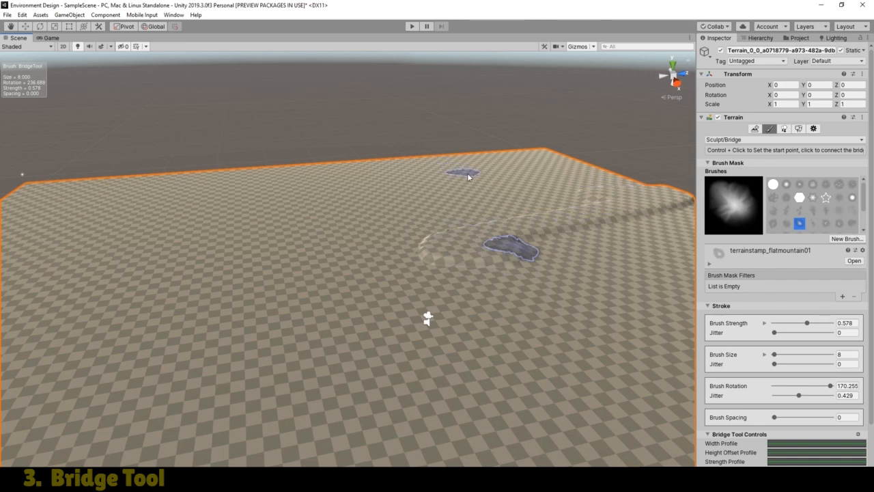
{"action": "key", "text": "ctrl+z"}
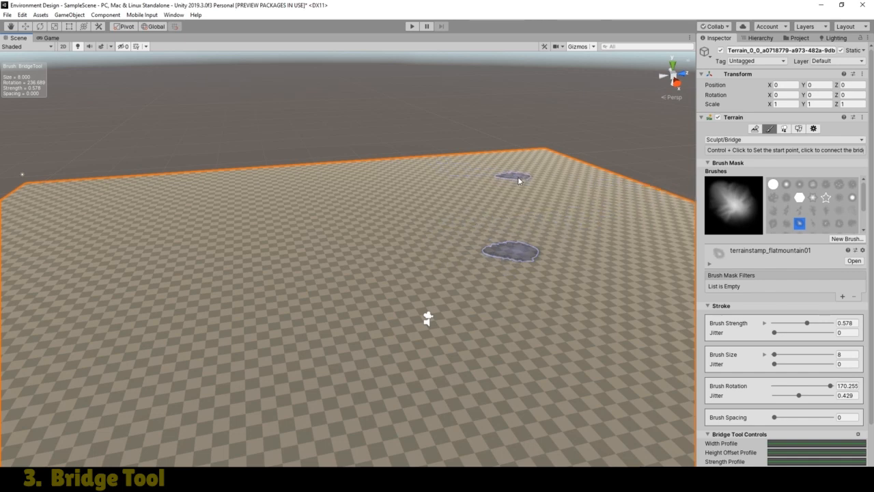
{"action": "left_click", "coordinate": [516, 167]}
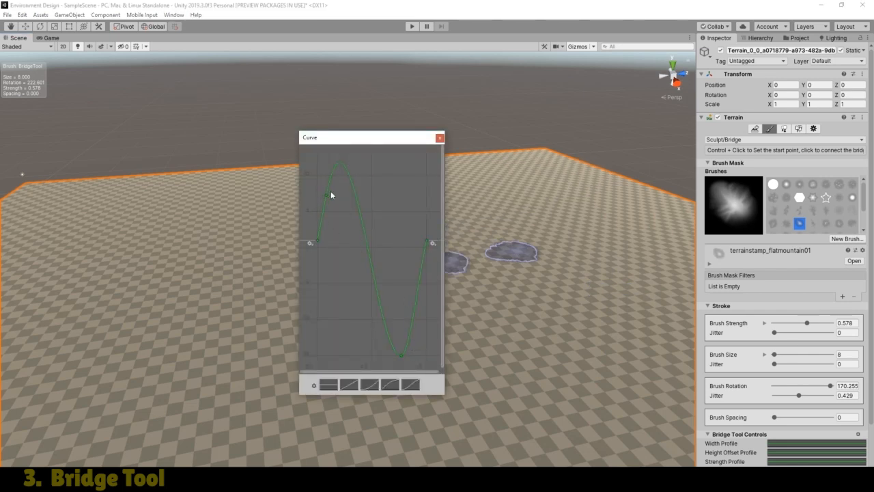
Step: Set the value of the Horizontal Offset Profile's key near the start to -7
{"action": "right_click", "coordinate": [328, 198]}
{"action": "left_click", "coordinate": [341, 211]}
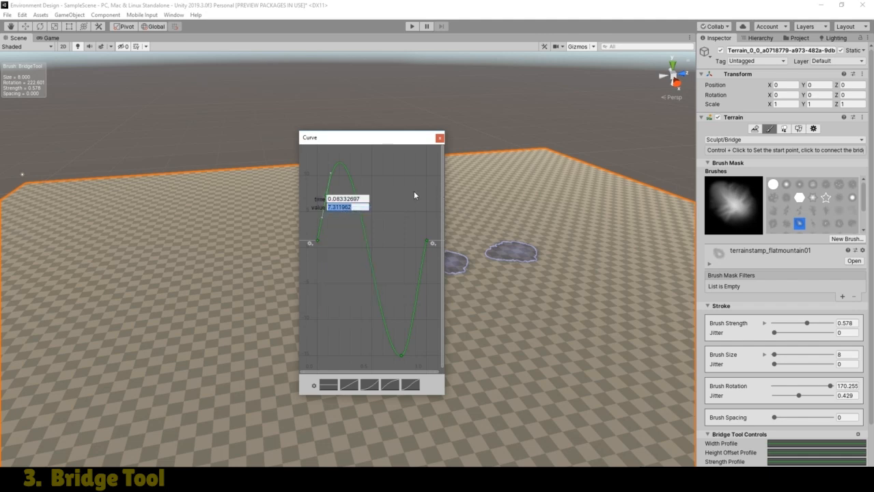
{"action": "type", "text": "-7"}
{"action": "key", "text": "Return"}
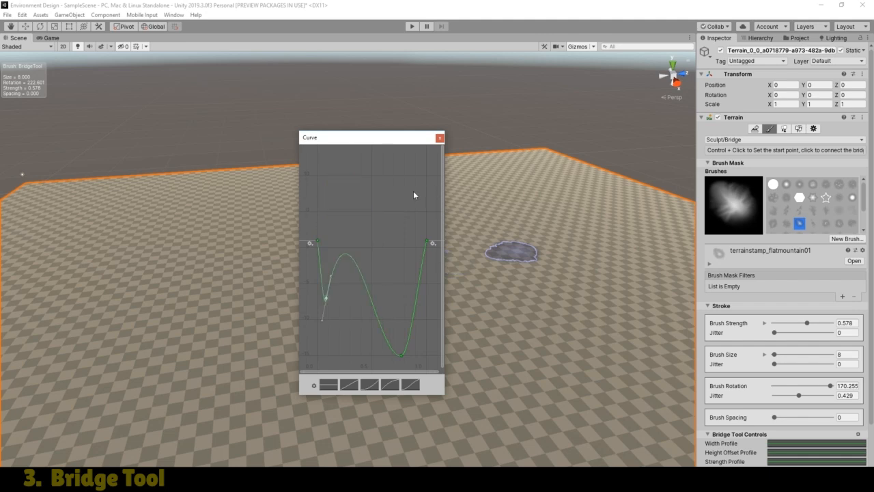
{"action": "left_click", "coordinate": [440, 138]}
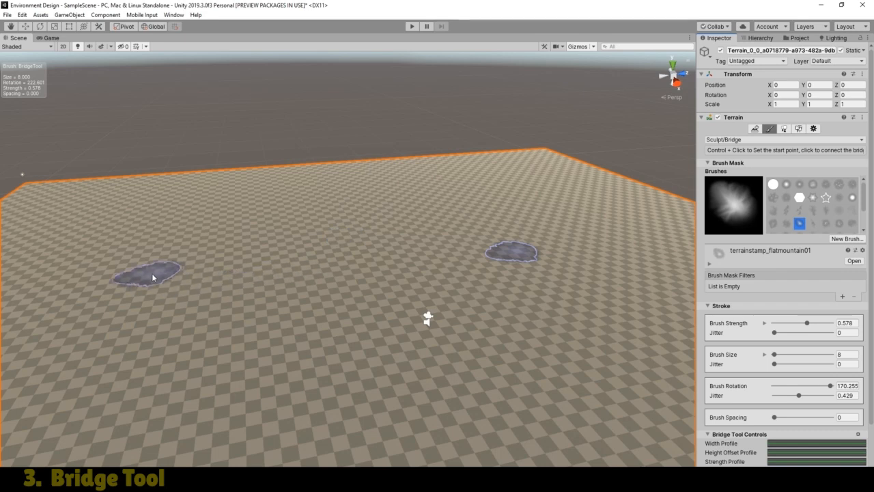
Step: Try the double-dip offset curve with one bridge to the terrain's left side and one to its right edge, undoing both
{"action": "left_click", "coordinate": [153, 277]}
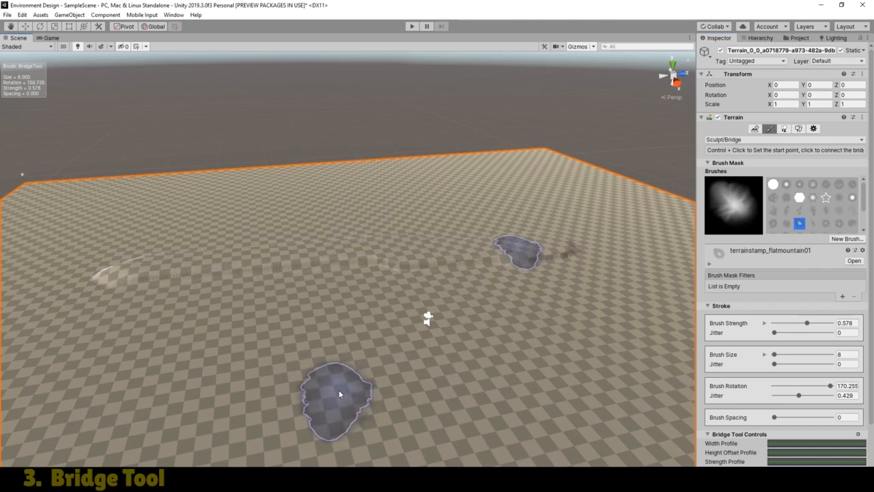
{"action": "key", "text": "ctrl+z"}
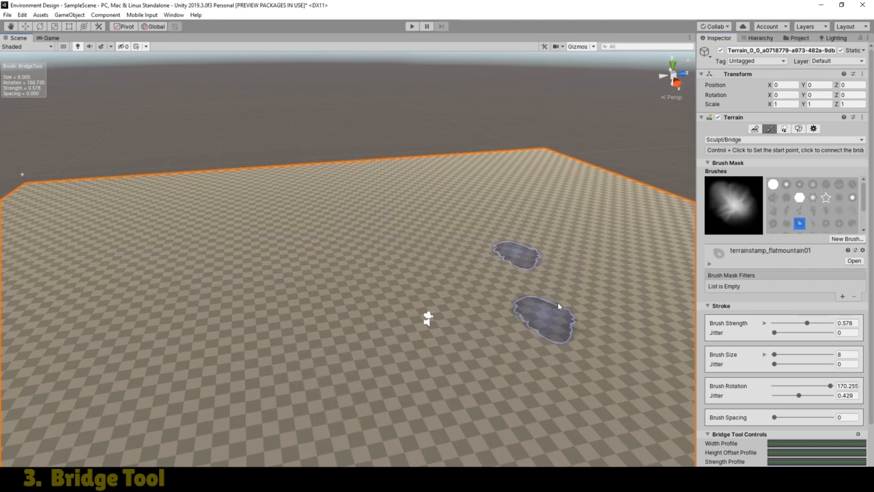
{"action": "left_click", "coordinate": [641, 210]}
{"action": "scroll", "coordinate": [583, 202], "scroll_direction": "down", "scroll_amount": 2}
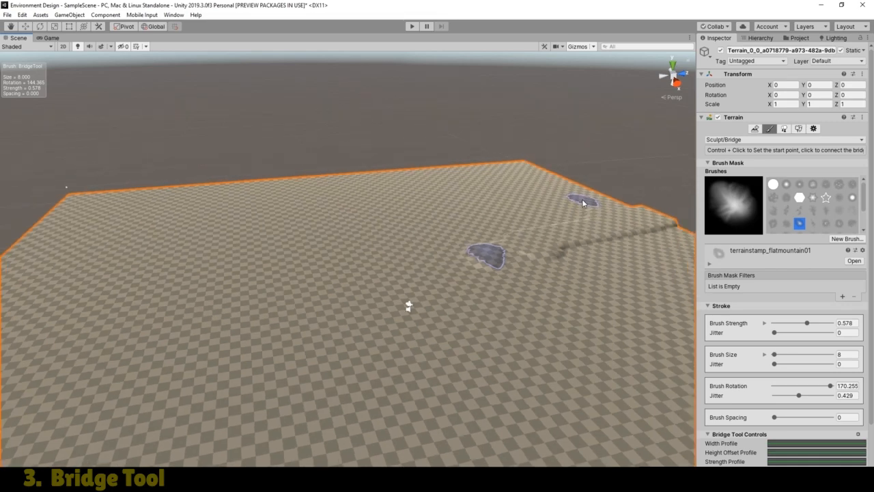
{"action": "scroll", "coordinate": [580, 201], "scroll_direction": "up", "scroll_amount": 2}
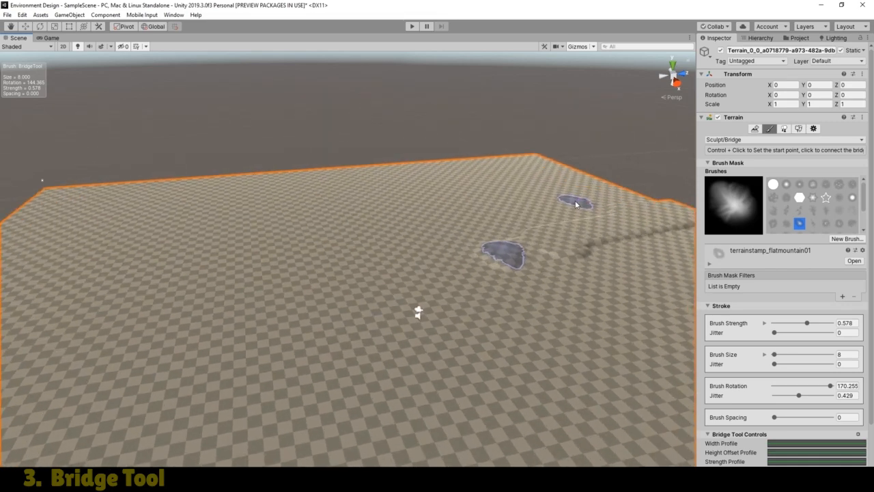
{"action": "key", "text": "ctrl+z"}
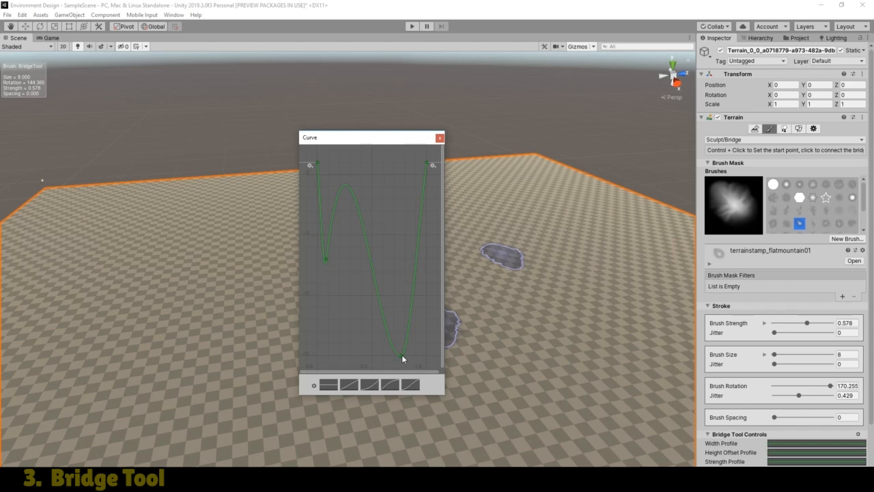
Step: Set the Horizontal Offset Profile's near-end key to 15, and move the near-start key down and close before it
{"action": "right_click", "coordinate": [402, 357]}
{"action": "left_click", "coordinate": [431, 372]}
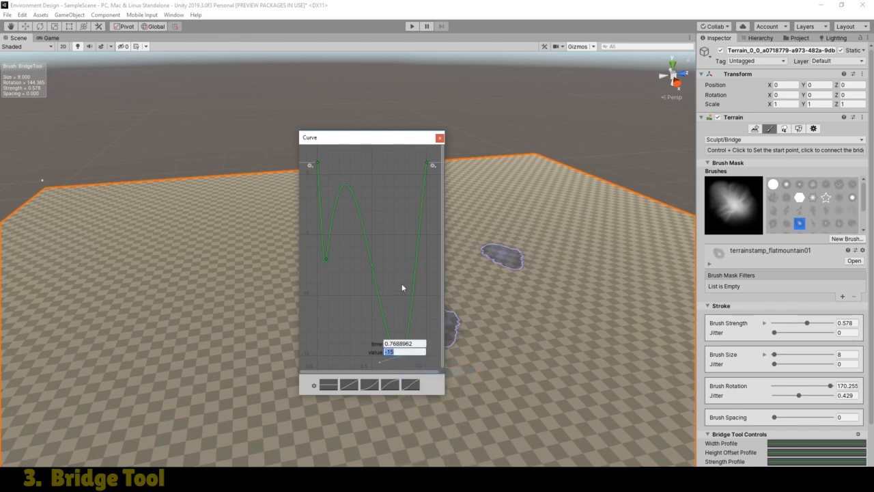
{"action": "type", "text": "15"}
{"action": "key", "text": "Return"}
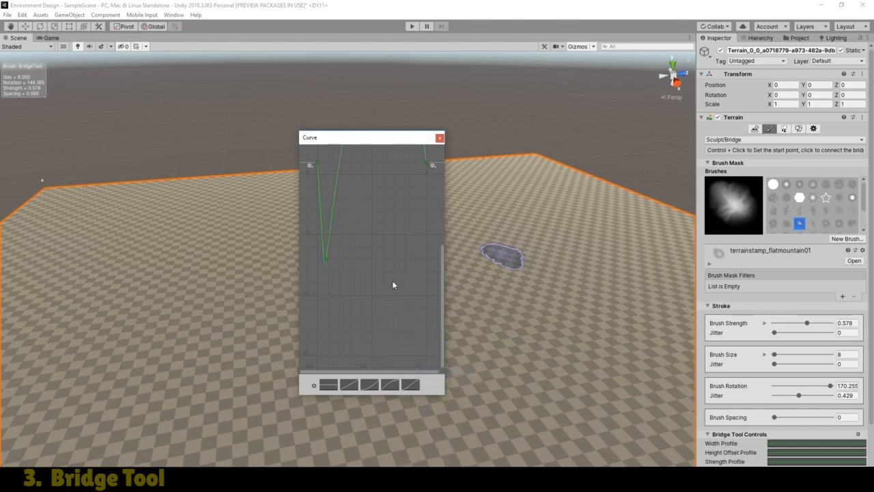
{"action": "left_click_drag", "start_coordinate": [327, 263], "coordinate": [392, 309]}
{"action": "left_click", "coordinate": [439, 137]}
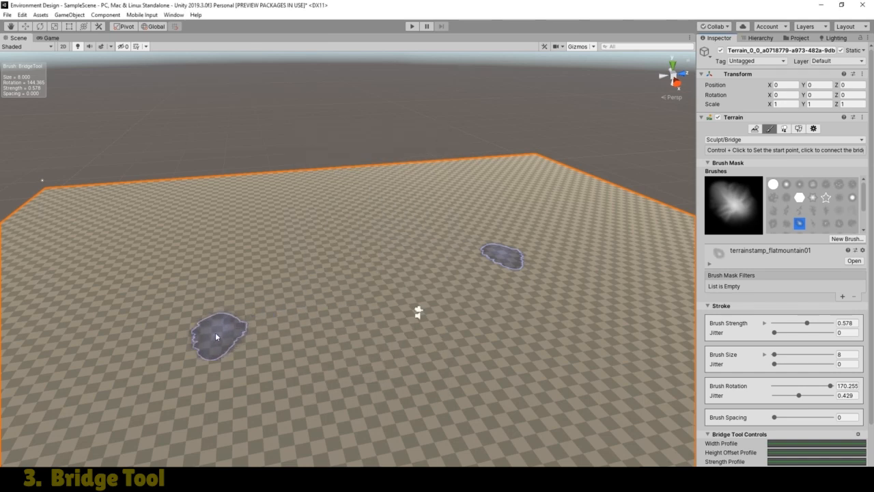
Step: Try the S-shaped offset curve with bridges to the terrain's left foreground, right edge and far-right area, undoing each one
{"action": "left_click", "coordinate": [204, 389]}
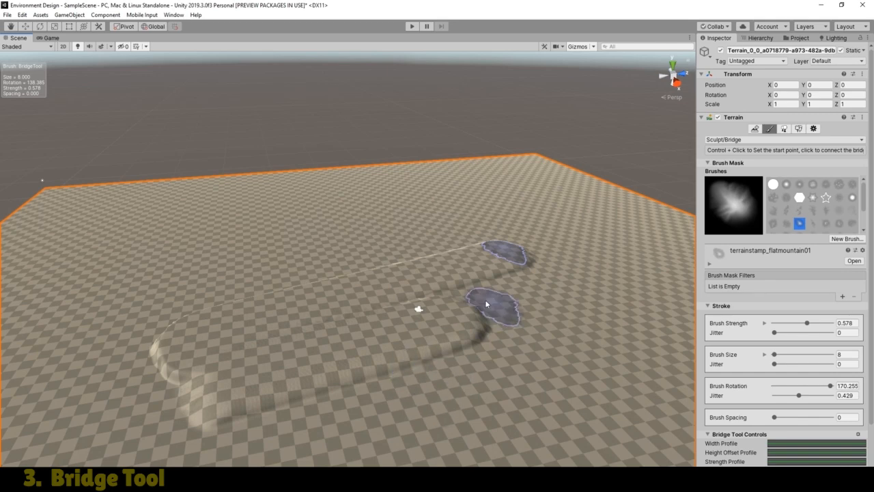
{"action": "key", "text": "ctrl+z"}
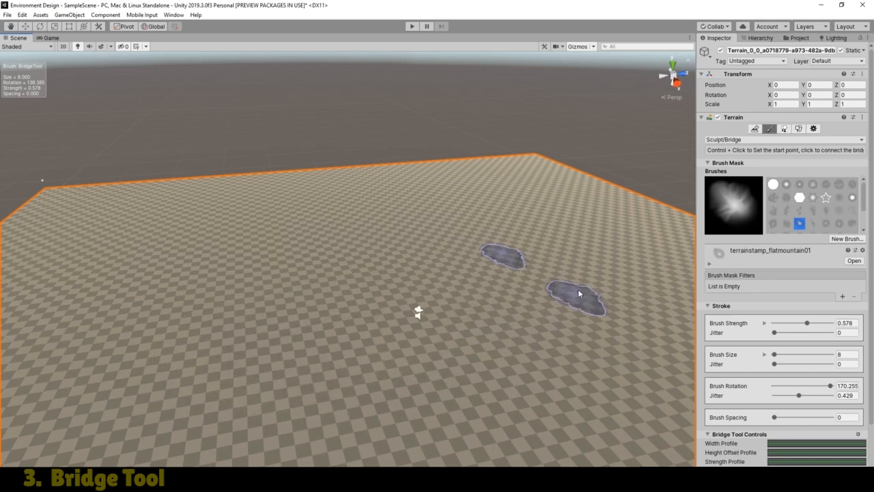
{"action": "left_click", "coordinate": [660, 257]}
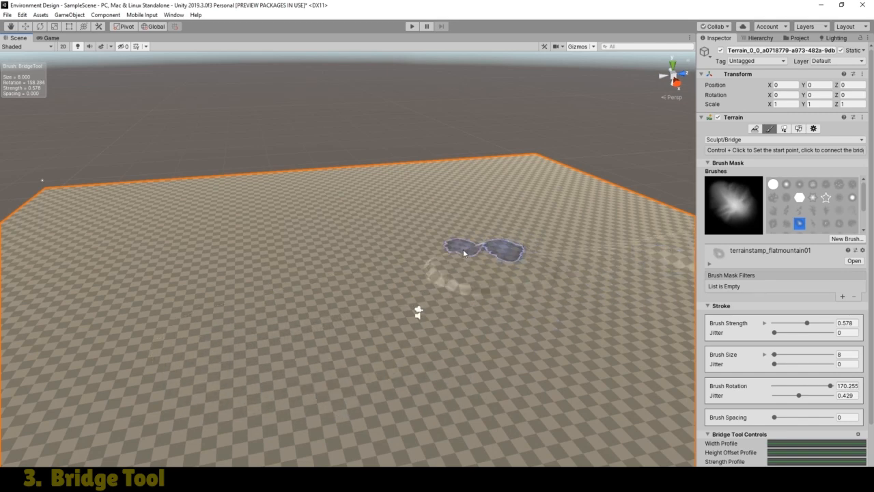
{"action": "scroll", "coordinate": [578, 269], "scroll_direction": "down", "scroll_amount": 2}
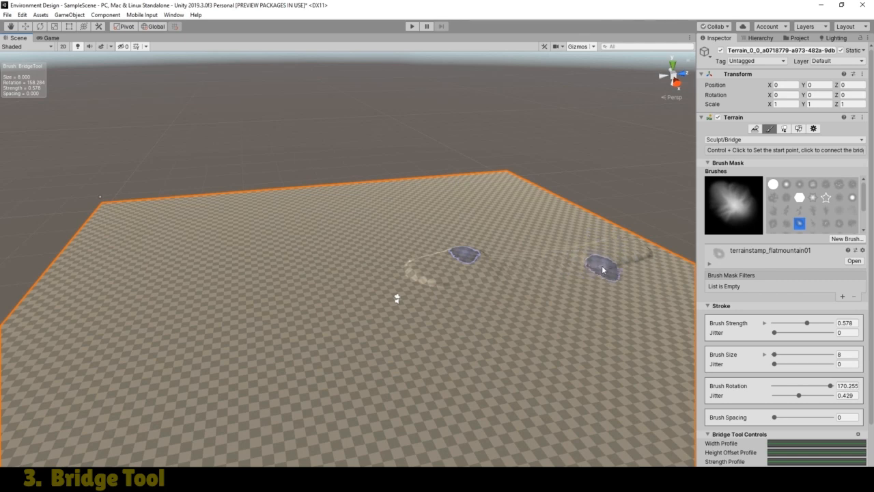
{"action": "key", "text": "ctrl+z"}
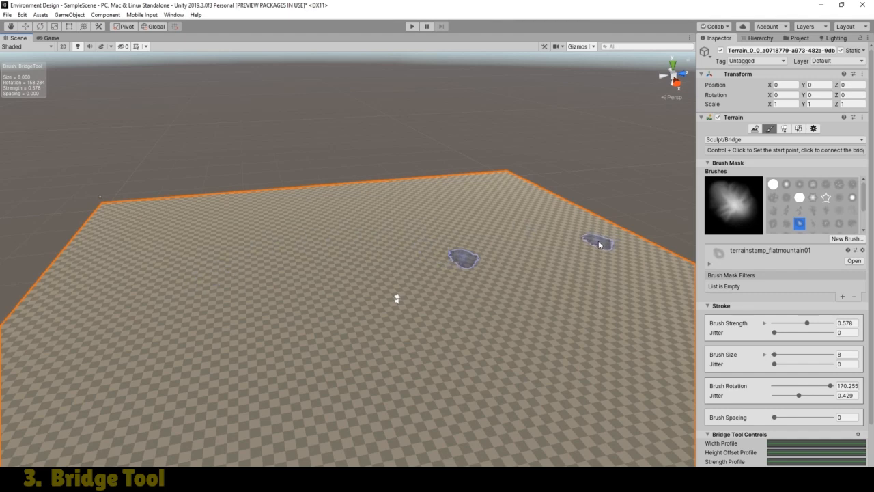
{"action": "left_click", "coordinate": [576, 215]}
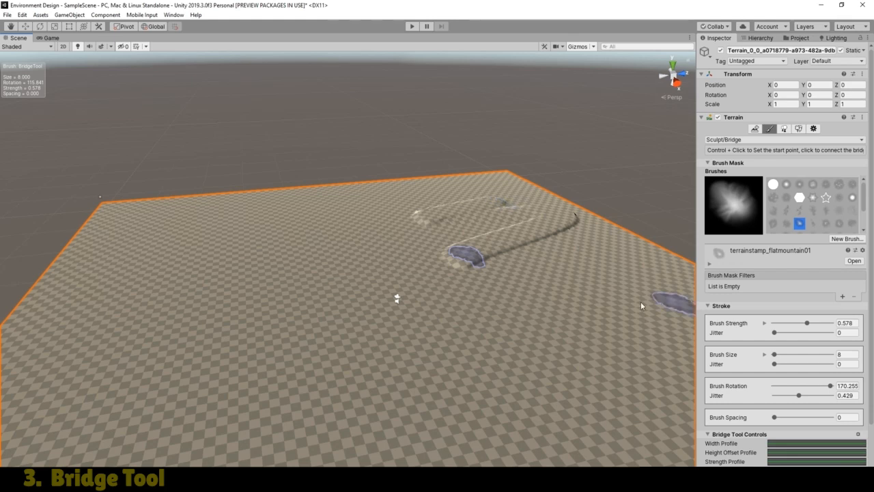
{"action": "key", "text": "ctrl+z"}
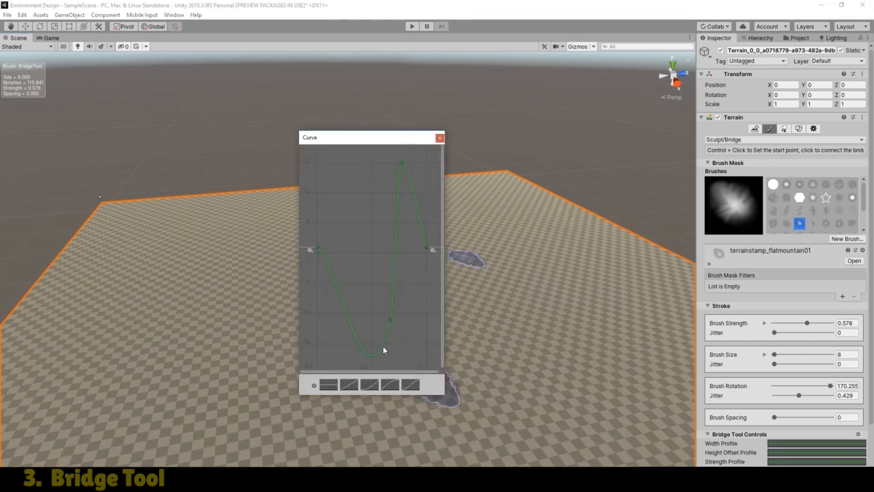
Step: Delete the Horizontal Offset Profile's lower middle key, and move the remaining peak key below zero to form a single valley
{"action": "right_click", "coordinate": [391, 323]}
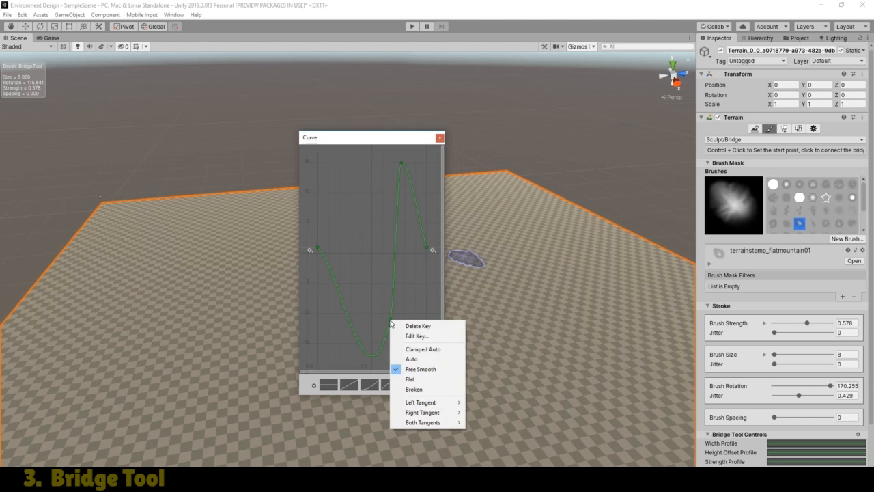
{"action": "left_click", "coordinate": [410, 326]}
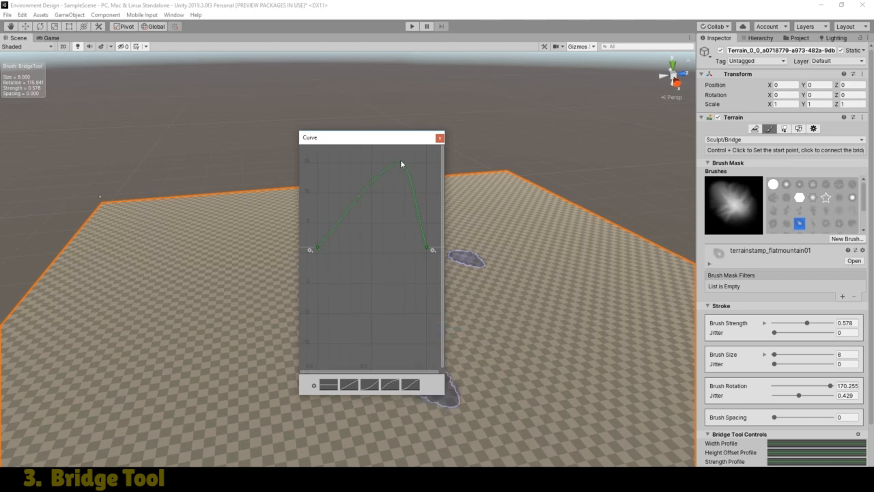
{"action": "left_click_drag", "start_coordinate": [402, 167], "coordinate": [356, 355]}
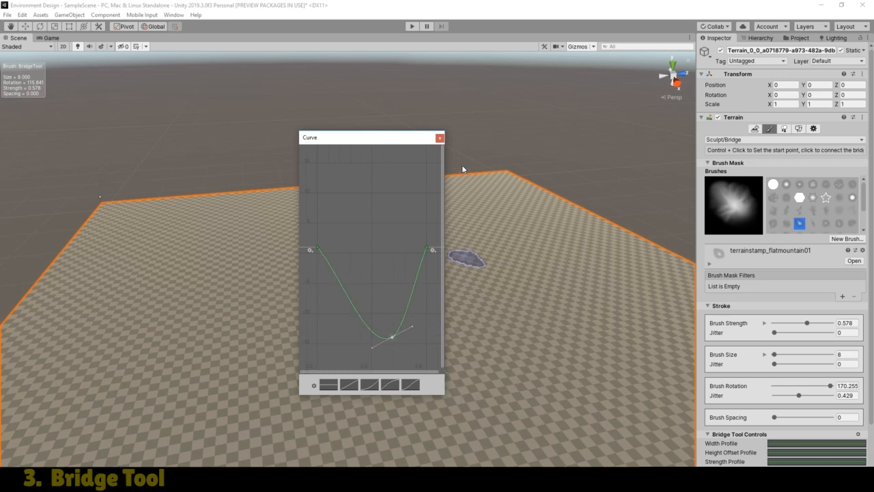
{"action": "left_click", "coordinate": [440, 138]}
Step: Create two bridges from the shared start point, one to the terrain's right foreground and one to its far-left area
{"action": "left_click", "coordinate": [634, 354]}
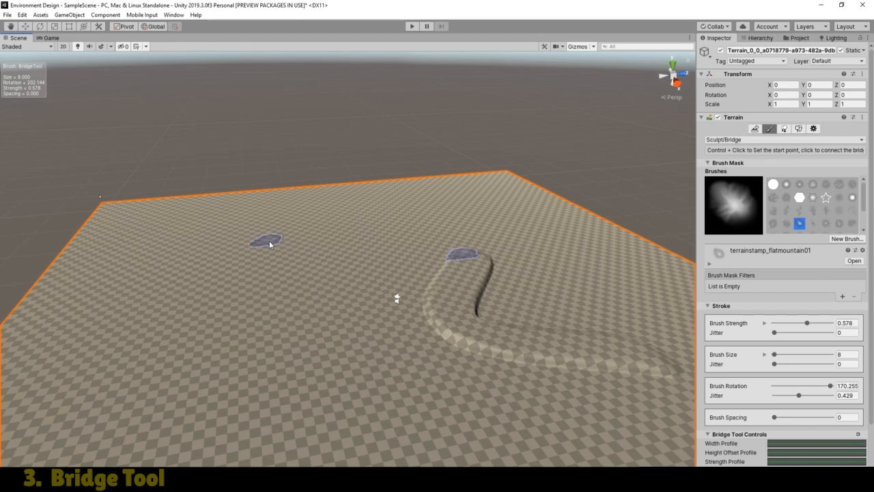
{"action": "left_click", "coordinate": [270, 245]}
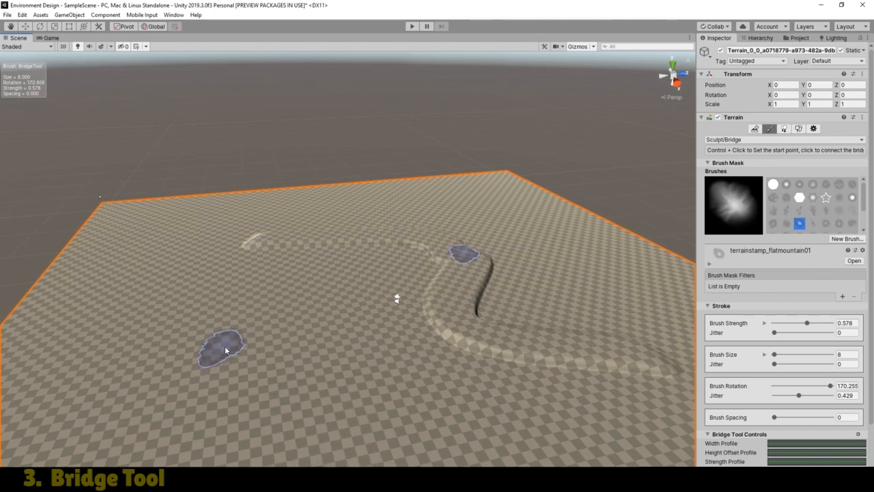
Step: Create a bridge from the shared start point to the terrain's left foreground, and undo all three valley-profile test bridges
{"action": "left_click", "coordinate": [226, 353]}
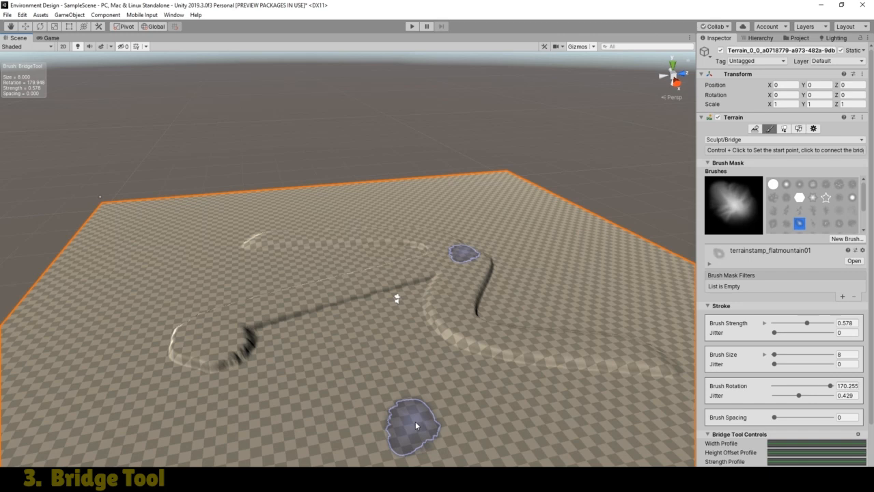
{"action": "key", "text": "ctrl+z"}
{"action": "key", "text": "ctrl+z"}
{"action": "key", "text": "ctrl+z"}
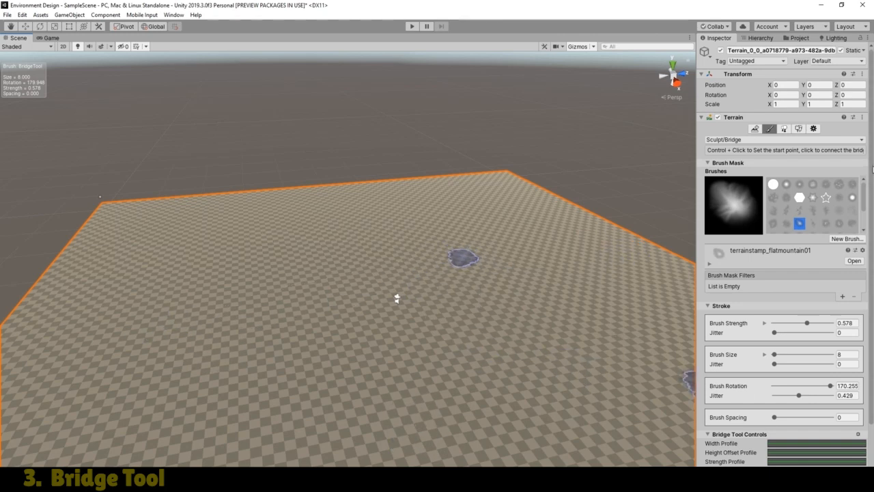
Step: Reset the Horizontal Offset Profile to the flat preset curve and close the curve editor
{"action": "scroll", "coordinate": [824, 396], "scroll_direction": "down", "scroll_amount": 3}
{"action": "left_click", "coordinate": [822, 414]}
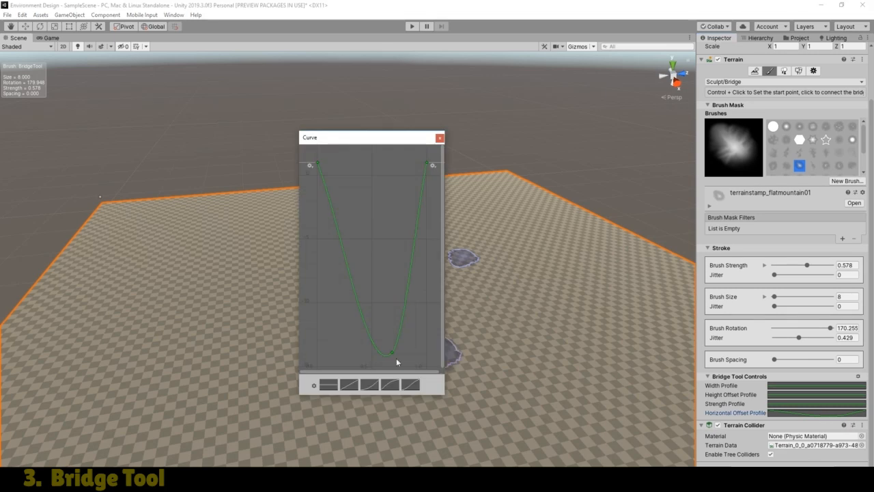
{"action": "left_click", "coordinate": [327, 388]}
{"action": "left_click", "coordinate": [439, 138]}
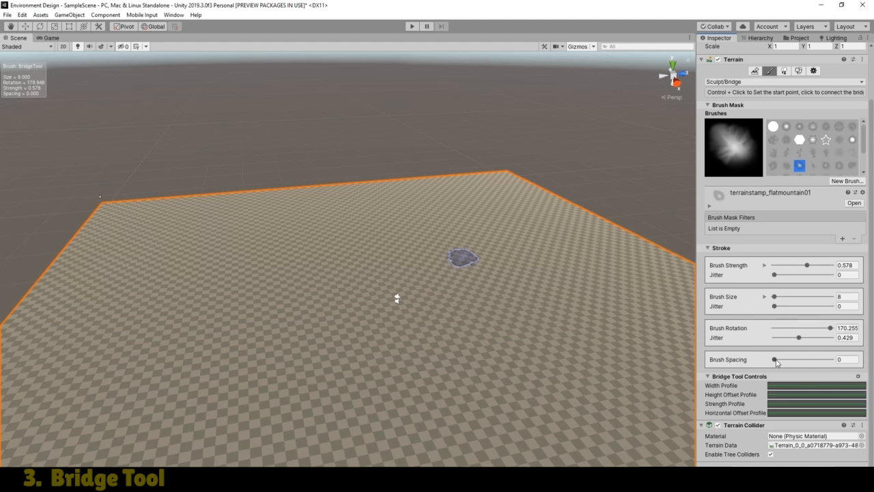
Step: Set Brush Spacing to 8, try a bridge to the terrain's left side, inspect it up close, and undo it
{"action": "left_click_drag", "start_coordinate": [777, 363], "coordinate": [778, 362]}
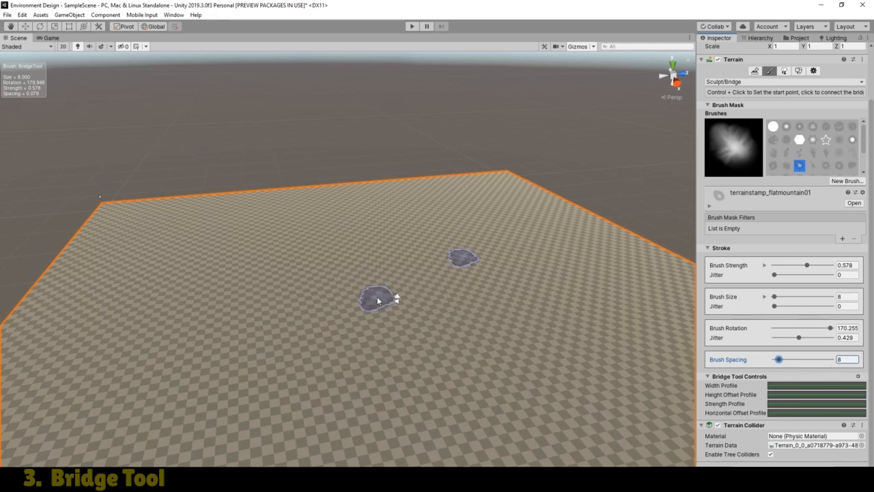
{"action": "left_click", "coordinate": [170, 299]}
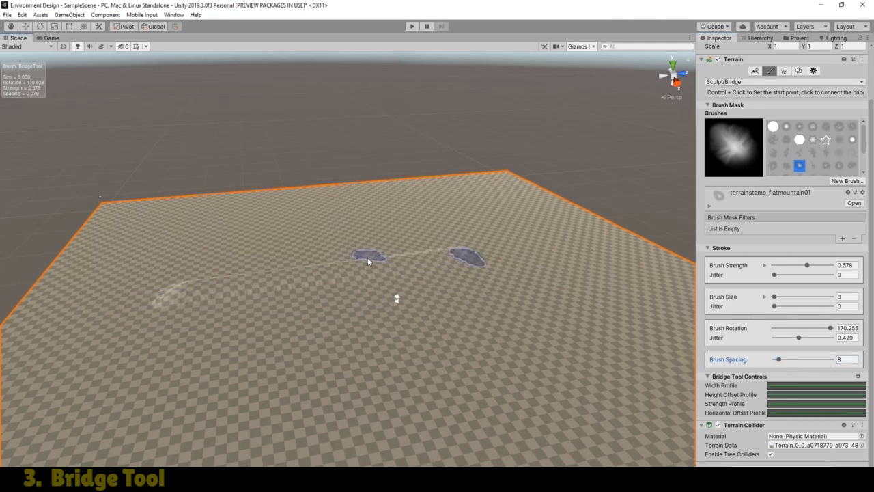
{"action": "scroll", "coordinate": [367, 269], "scroll_direction": "up", "scroll_amount": 6}
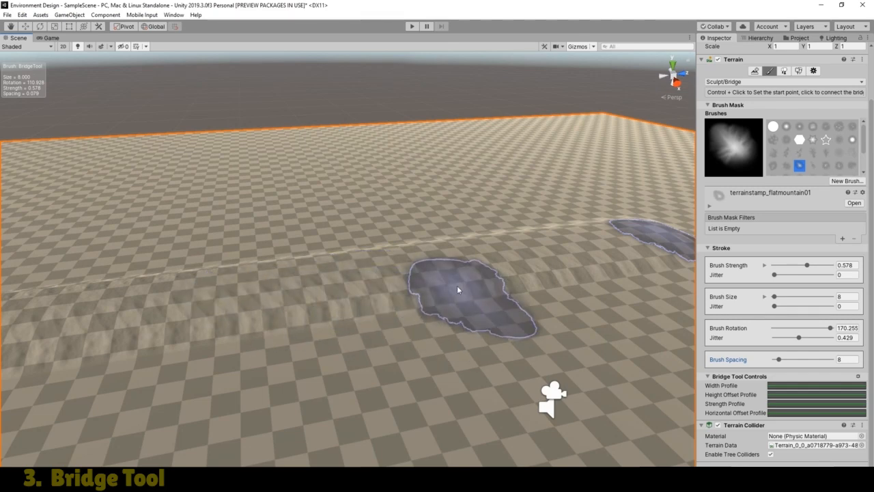
{"action": "scroll", "coordinate": [373, 284], "scroll_direction": "down", "scroll_amount": 10}
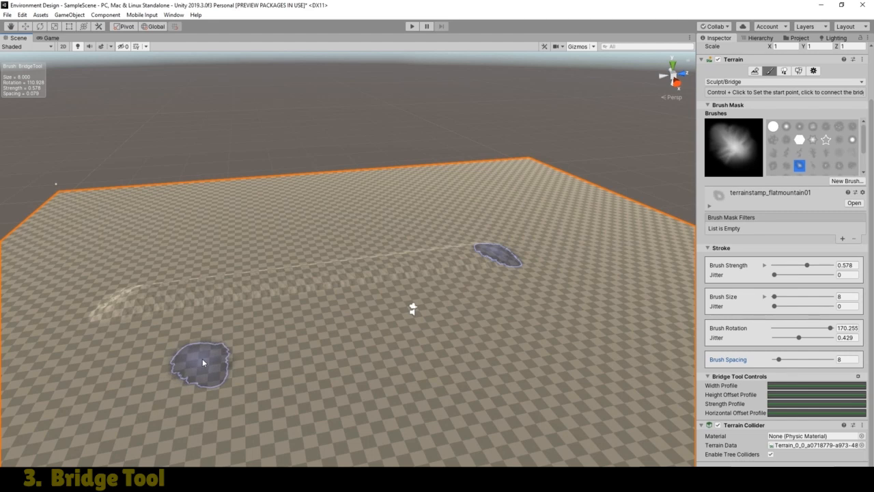
{"action": "key", "text": "ctrl+z"}
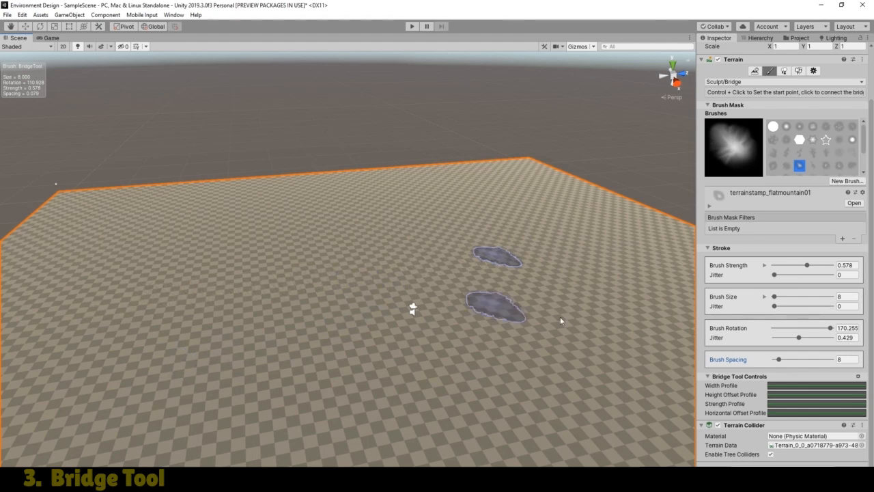
Step: Raise Brush Spacing to 47, try a bridge to the terrain's far-left area, inspect its stamps, and undo it
{"action": "left_click_drag", "start_coordinate": [780, 361], "coordinate": [801, 360]}
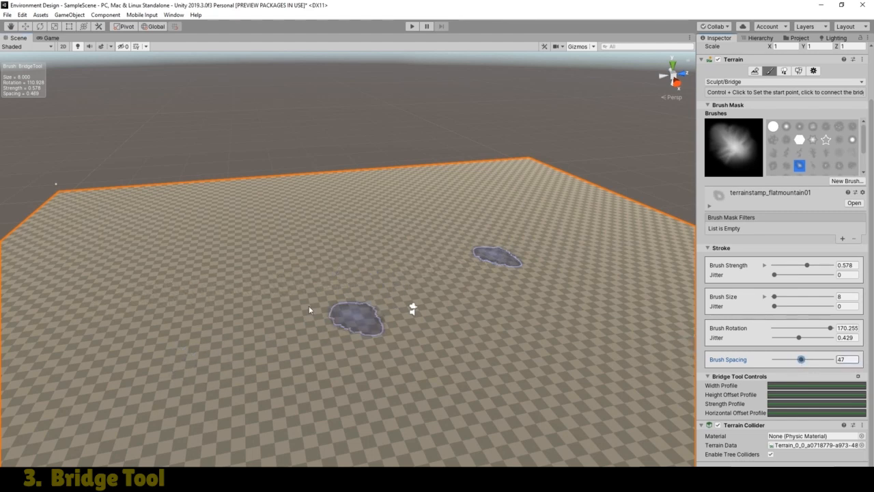
{"action": "left_click", "coordinate": [102, 285]}
{"action": "scroll", "coordinate": [290, 318], "scroll_direction": "up", "scroll_amount": 6}
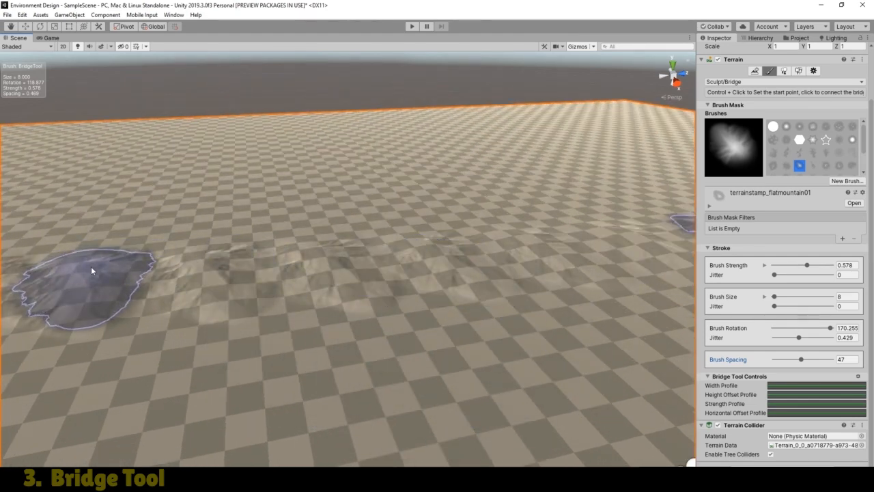
{"action": "scroll", "coordinate": [295, 316], "scroll_direction": "down", "scroll_amount": 4}
{"action": "scroll", "coordinate": [295, 315], "scroll_direction": "down", "scroll_amount": 3}
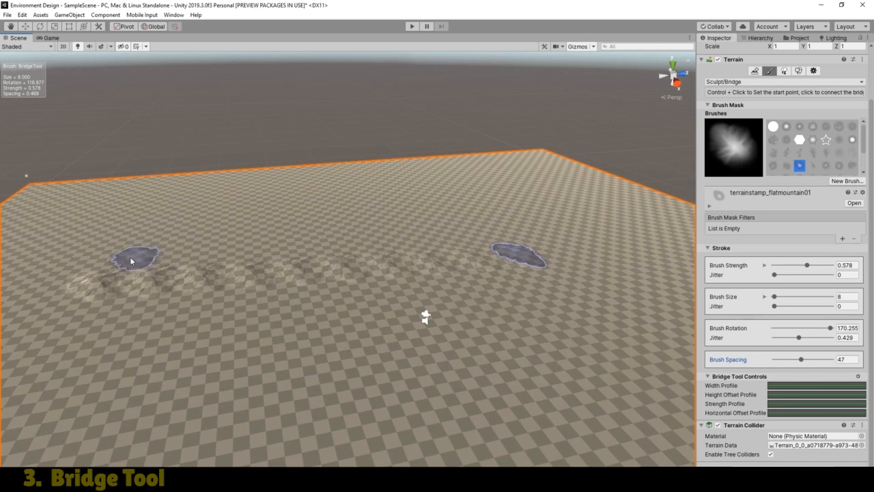
{"action": "key", "text": "ctrl+z"}
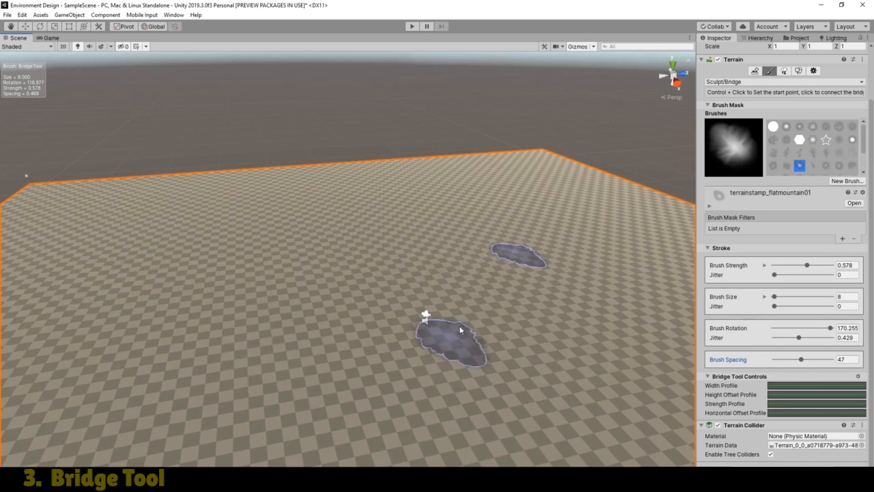
Step: Switch the brush mask to builtin_brush_1 and create a bridge from the start point to the terrain's left side
{"action": "left_click", "coordinate": [773, 128]}
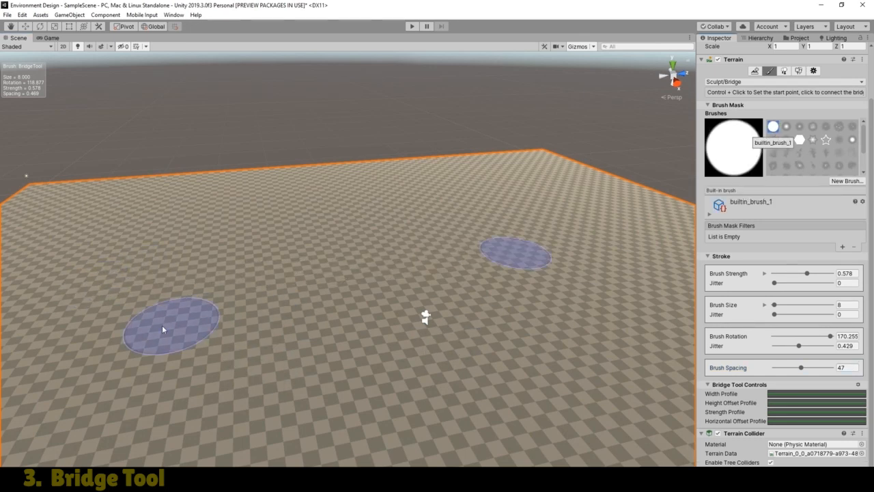
{"action": "left_click", "coordinate": [64, 299]}
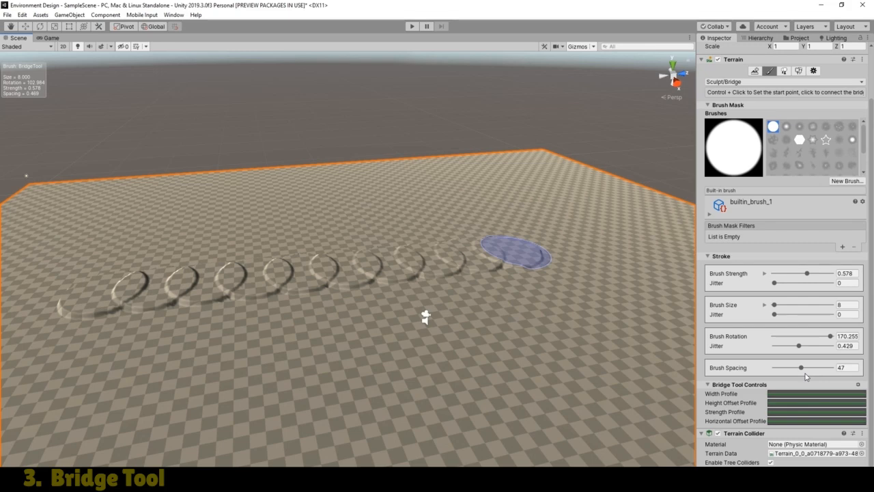
Step: Undo the widely spaced bridge, try another to the left side with Brush Spacing at 3, and undo it
{"action": "left_click_drag", "start_coordinate": [801, 368], "coordinate": [776, 371]}
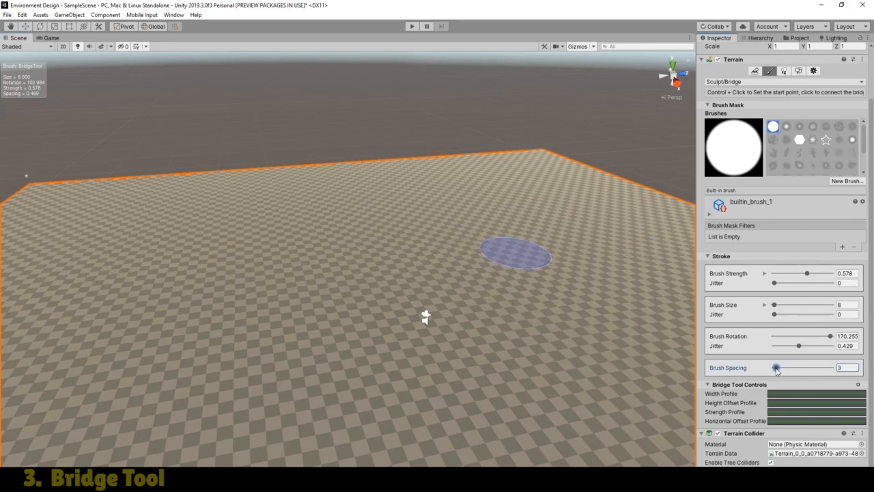
{"action": "left_click", "coordinate": [127, 284]}
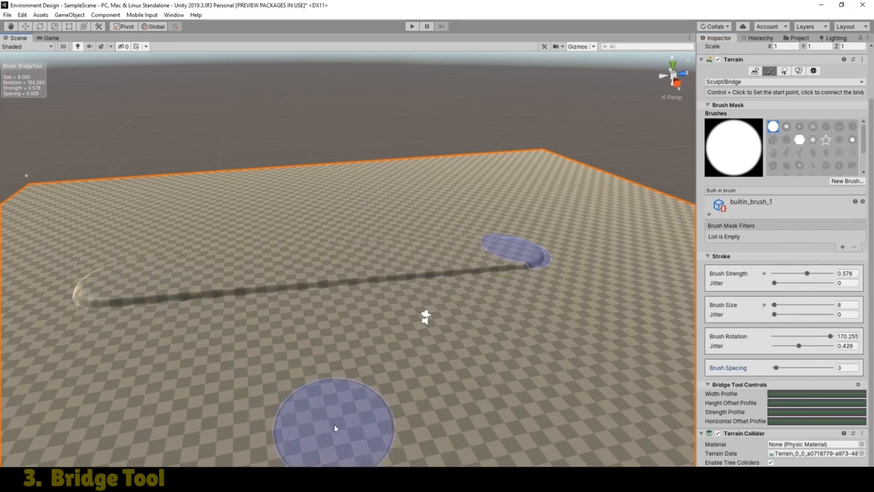
{"action": "scroll", "coordinate": [325, 310], "scroll_direction": "up", "scroll_amount": 2}
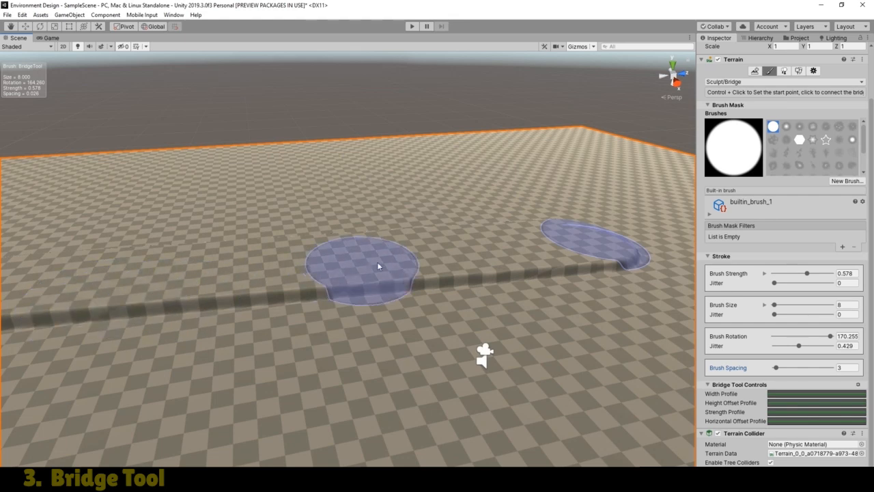
{"action": "key", "text": "ctrl+z"}
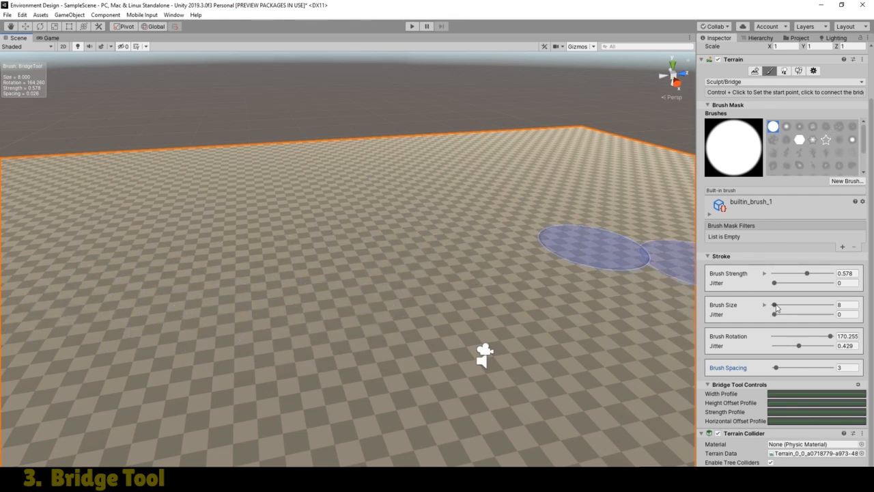
Step: Set the Brush Size to 1
{"action": "left_click_drag", "start_coordinate": [777, 308], "coordinate": [774, 309]}
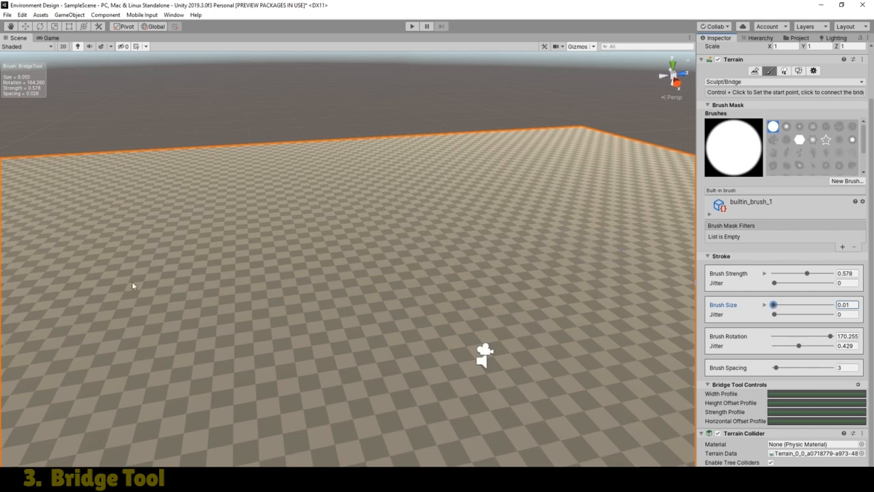
{"action": "left_click", "coordinate": [854, 305]}
{"action": "type", "text": "1"}
Step: Create a thin bridge from the start point to the terrain's left side, inspect its wall up close, and undo it
{"action": "left_click", "coordinate": [84, 293]}
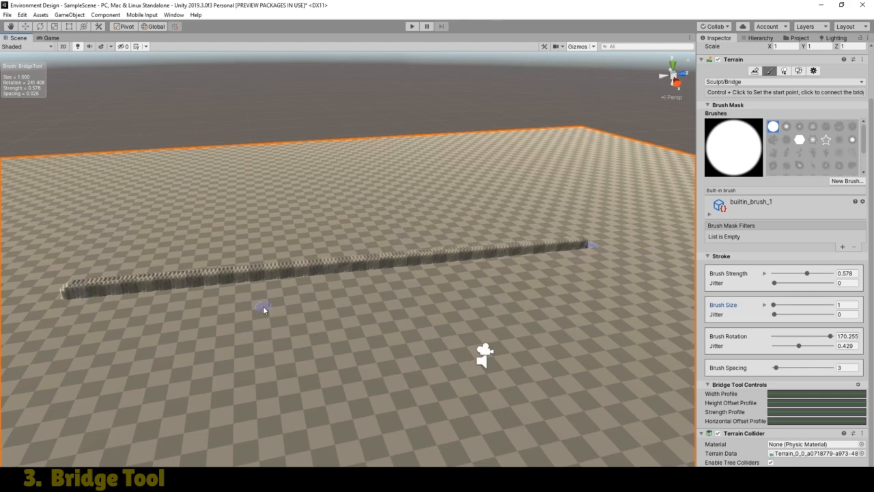
{"action": "scroll", "coordinate": [263, 307], "scroll_direction": "up", "scroll_amount": 3}
{"action": "scroll", "coordinate": [259, 307], "scroll_direction": "up", "scroll_amount": 3}
{"action": "scroll", "coordinate": [257, 308], "scroll_direction": "down", "scroll_amount": 8}
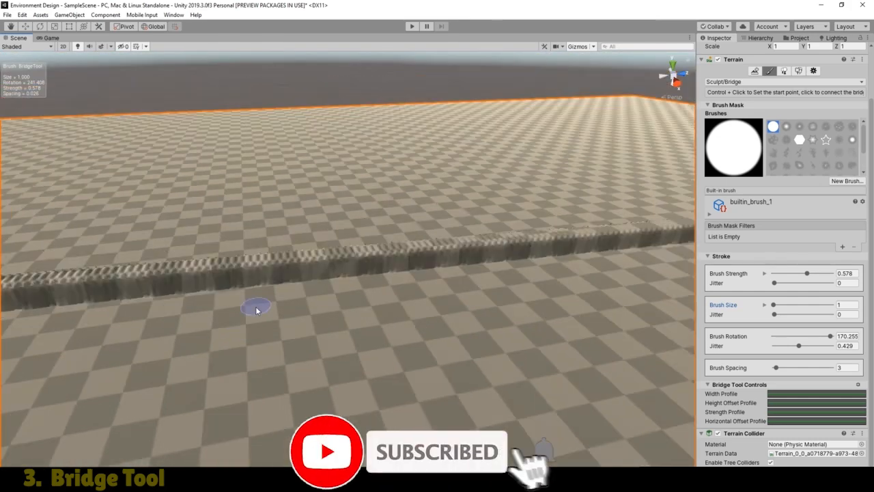
{"action": "scroll", "coordinate": [257, 310], "scroll_direction": "down", "scroll_amount": 1}
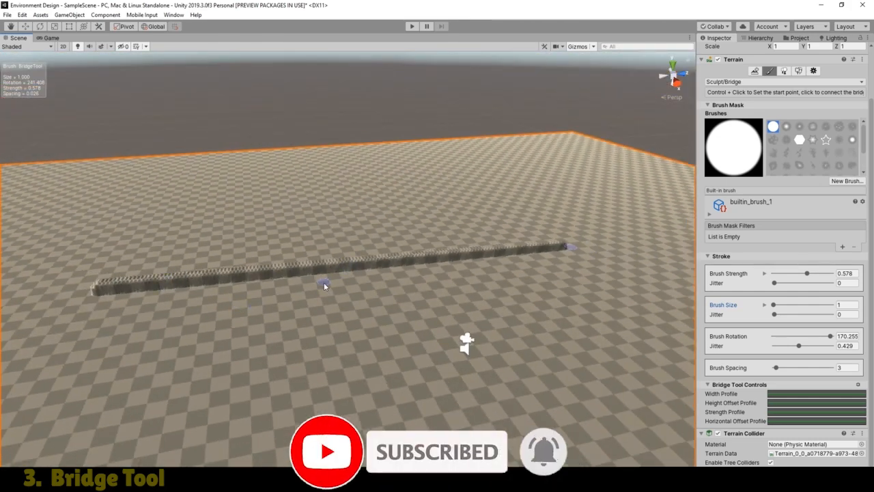
{"action": "key", "text": "ctrl+z"}
Step: Set Brush Spacing to 18, create a row of separate pillars to the terrain's left side, inspect them, and undo the row
{"action": "left_click_drag", "start_coordinate": [776, 368], "coordinate": [785, 369]}
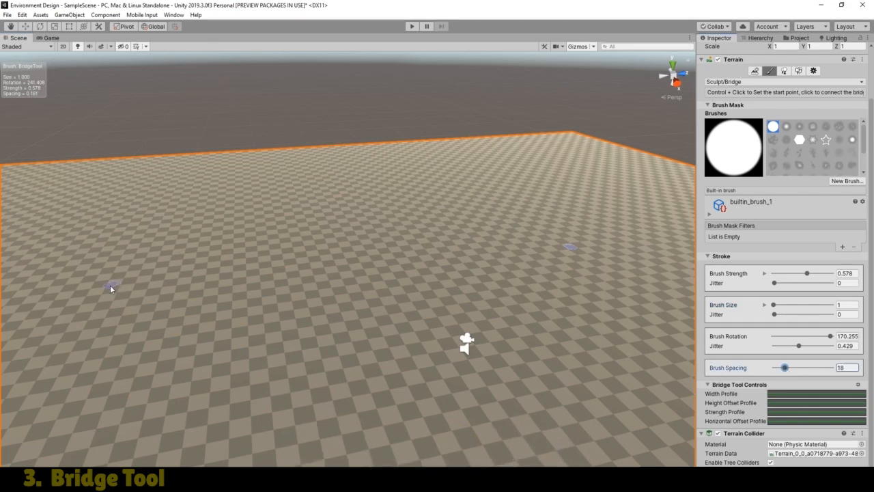
{"action": "left_click", "coordinate": [86, 292]}
{"action": "scroll", "coordinate": [349, 294], "scroll_direction": "up", "scroll_amount": 4}
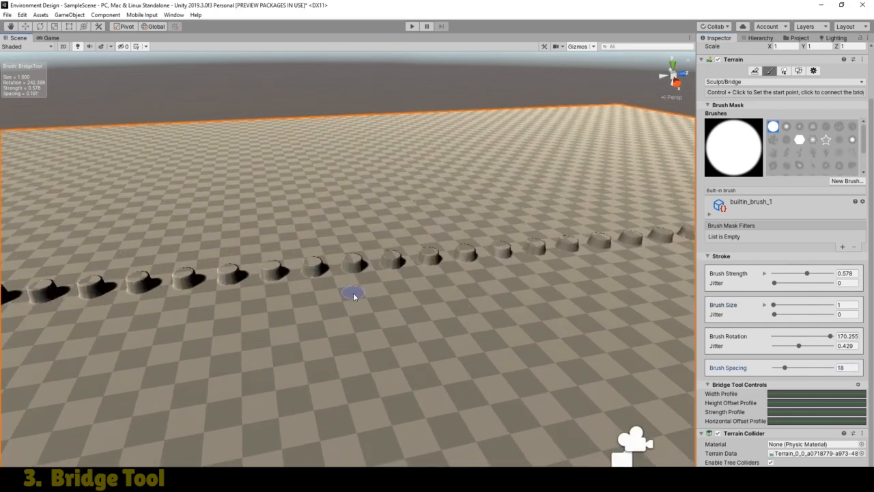
{"action": "scroll", "coordinate": [352, 298], "scroll_direction": "up", "scroll_amount": 5}
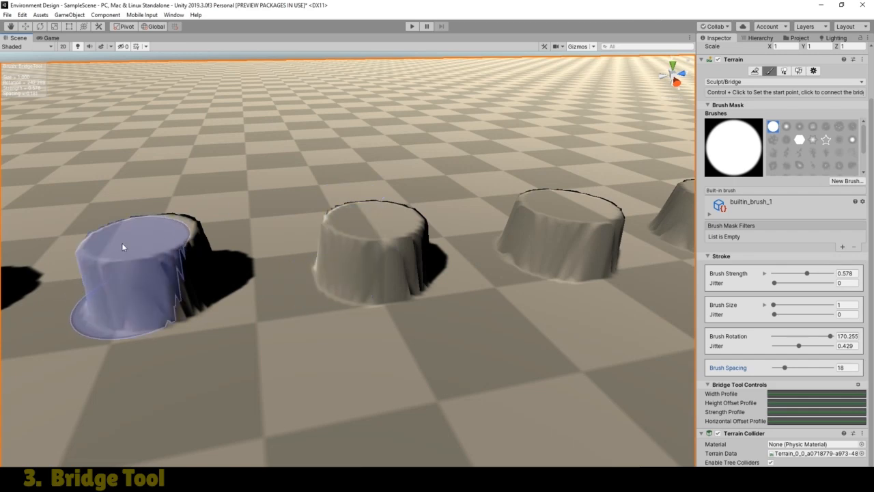
{"action": "scroll", "coordinate": [298, 304], "scroll_direction": "down", "scroll_amount": 10}
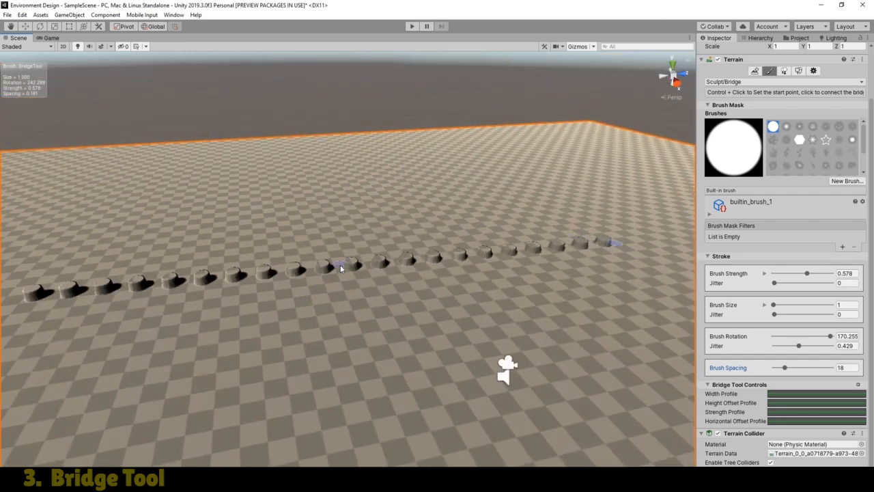
{"action": "scroll", "coordinate": [212, 340], "scroll_direction": "down", "scroll_amount": 3}
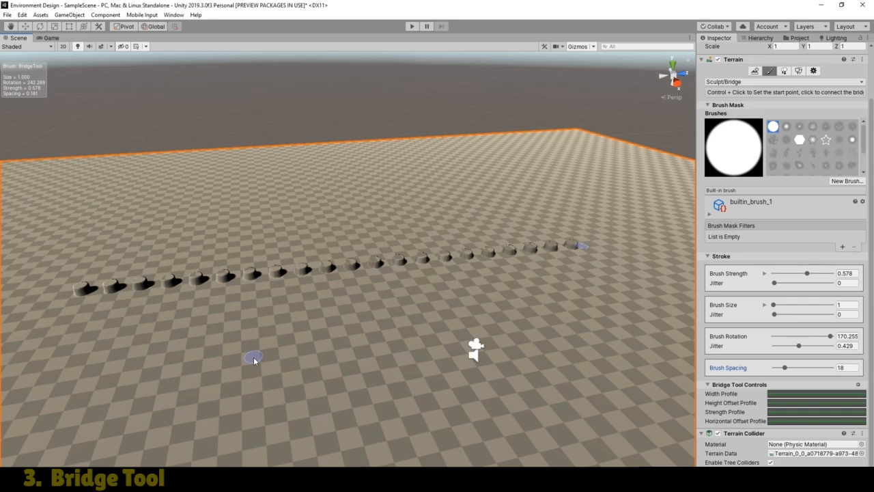
{"action": "key", "text": "ctrl+z"}
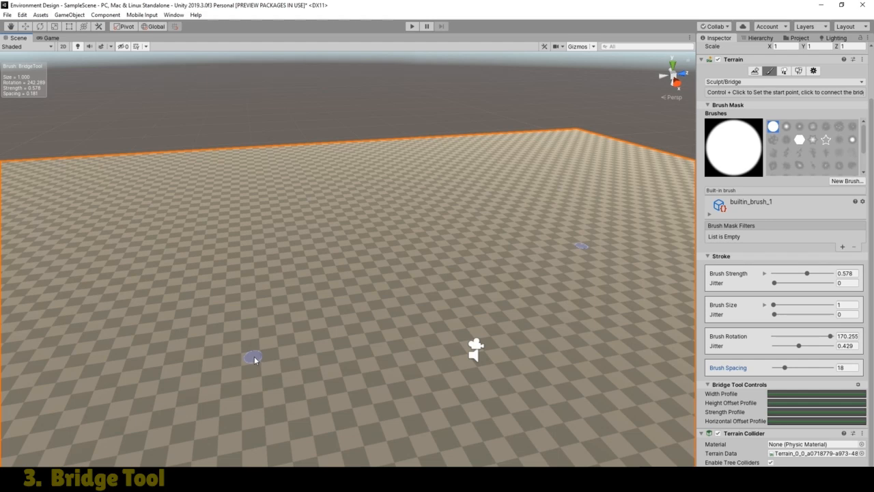
Step: Try a Brush Strength jitter of 0.603 and reset it to 0
{"action": "scroll", "coordinate": [413, 245], "scroll_direction": "down", "scroll_amount": 4}
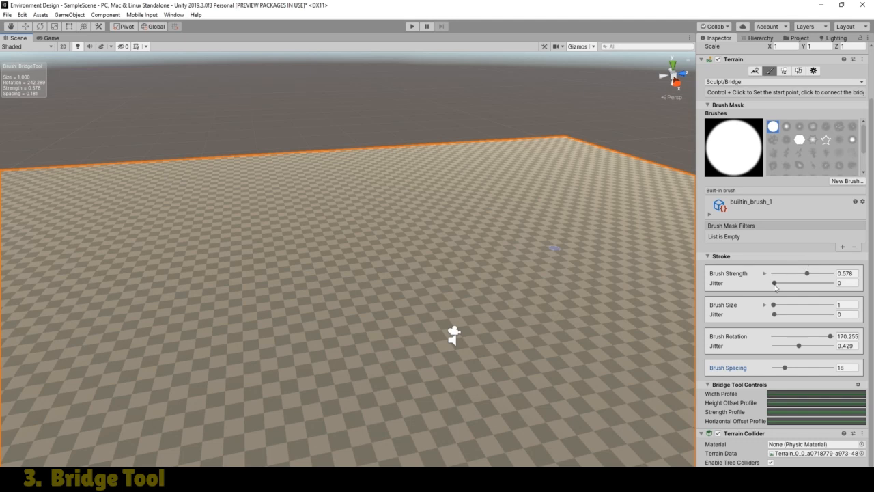
{"action": "left_click_drag", "start_coordinate": [776, 285], "coordinate": [810, 287]}
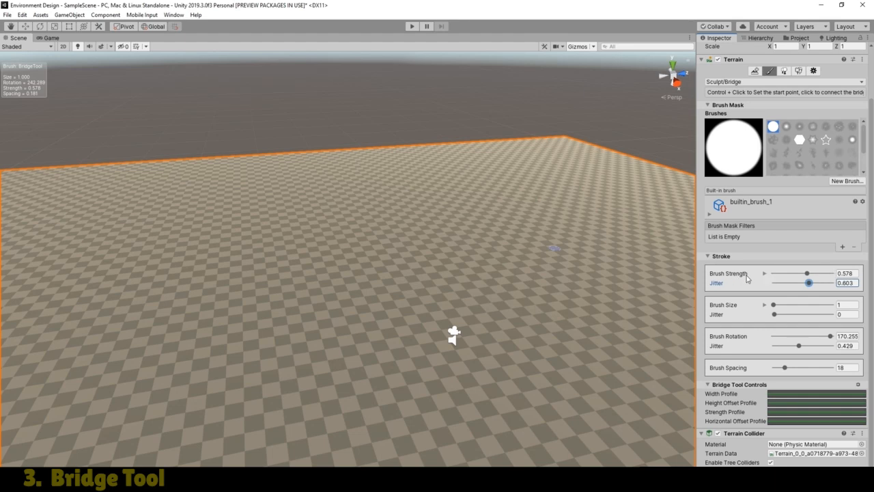
{"action": "left_click_drag", "start_coordinate": [811, 287], "coordinate": [769, 288]}
Step: Switch the brush mask to builtin_brush_4 and set Brush Spacing to 0
{"action": "left_click", "coordinate": [812, 127]}
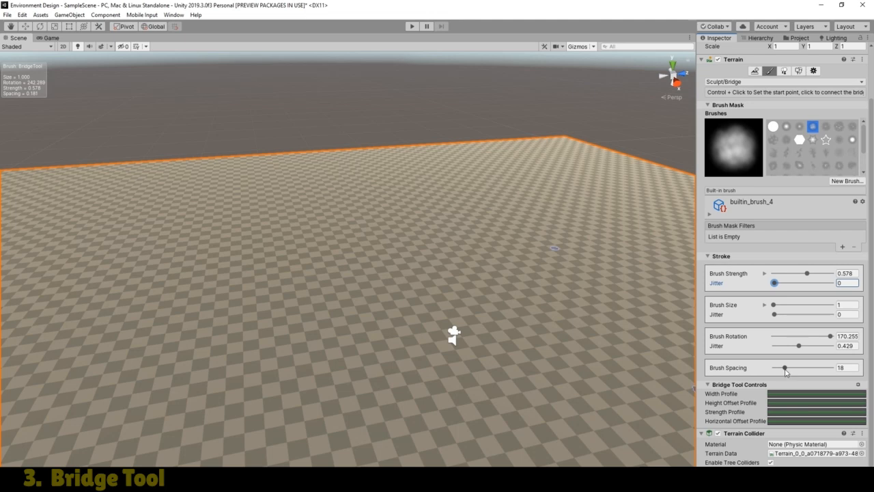
{"action": "left_click_drag", "start_coordinate": [786, 371], "coordinate": [762, 374]}
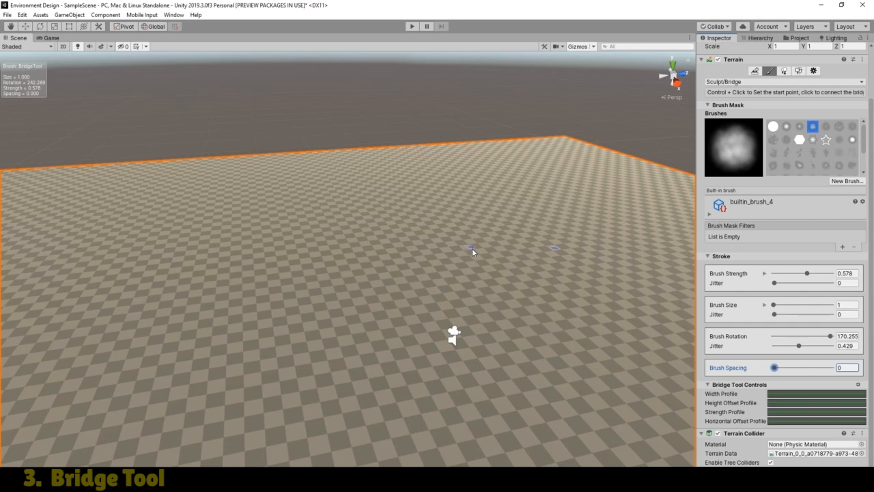
{"action": "left_click_drag", "start_coordinate": [872, 153], "coordinate": [872, 110]}
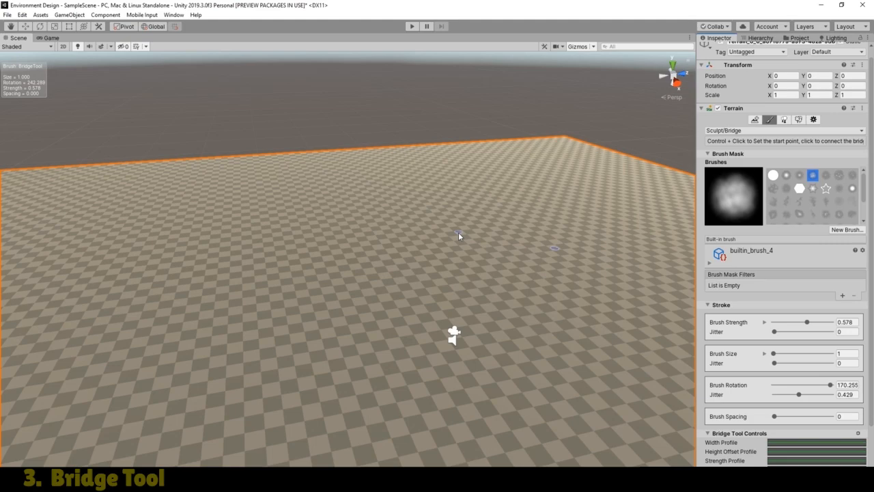